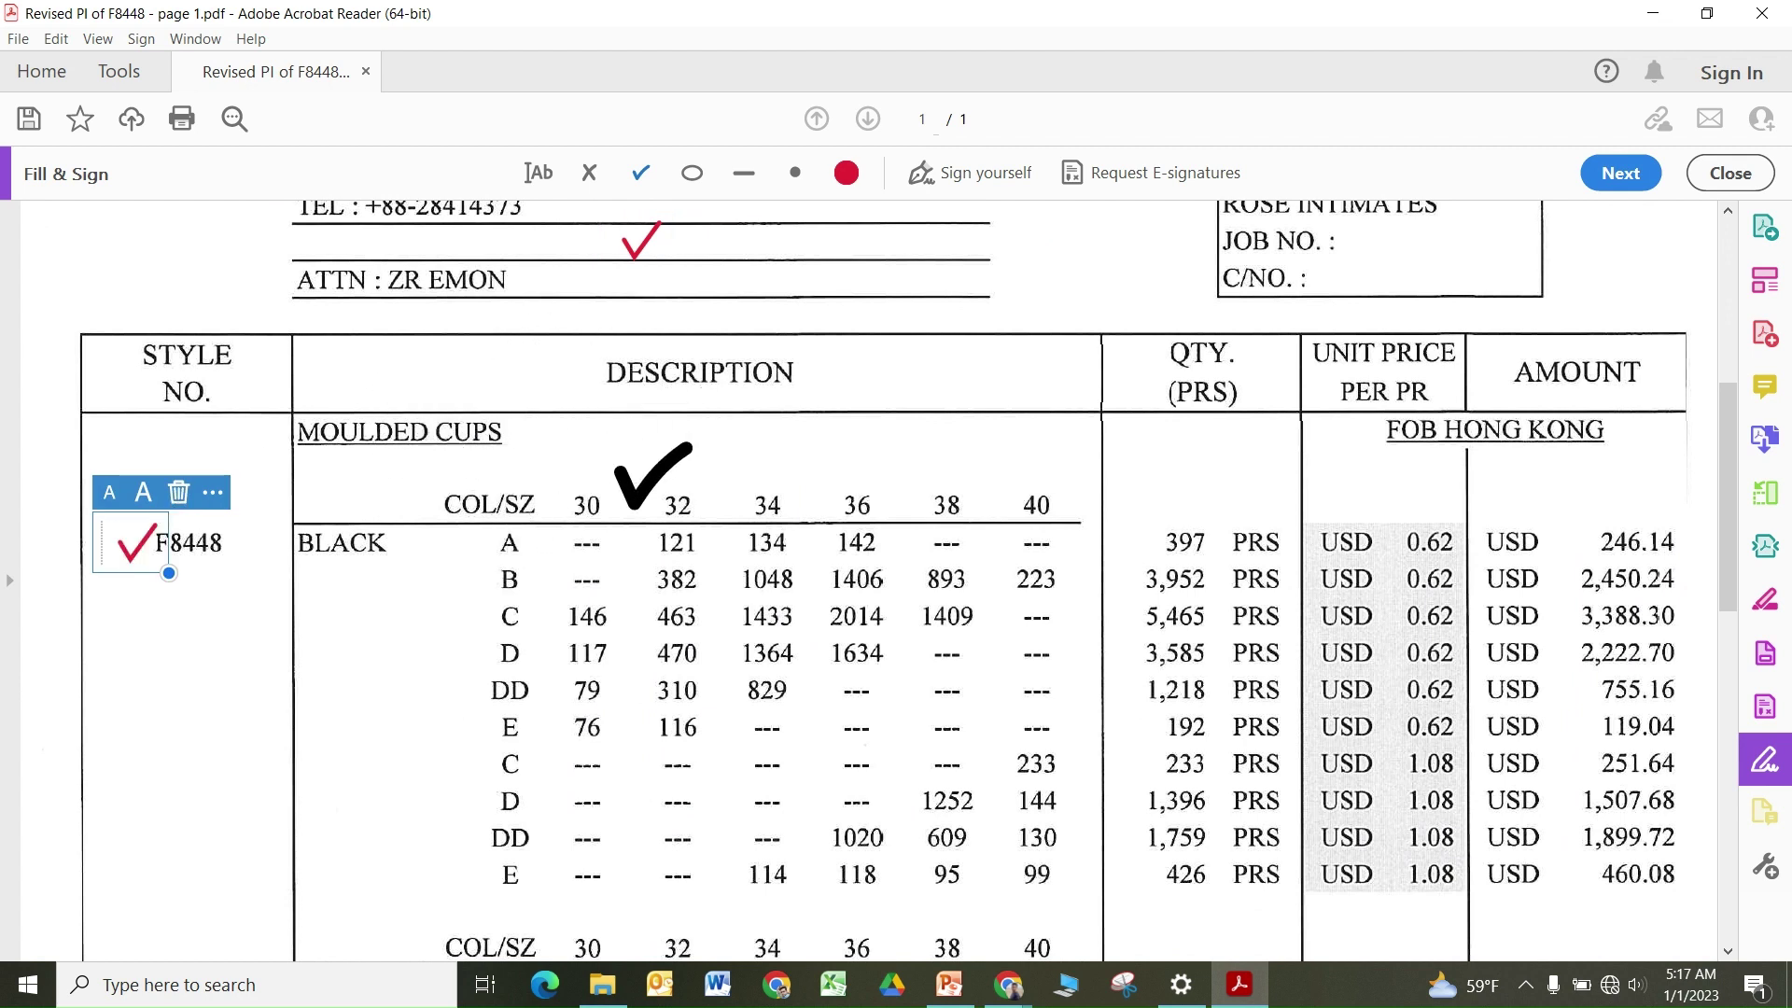
Step: Place red checkmarks before and after the MOULDED CUPS heading and in front of the colour BLACK
click(294, 420)
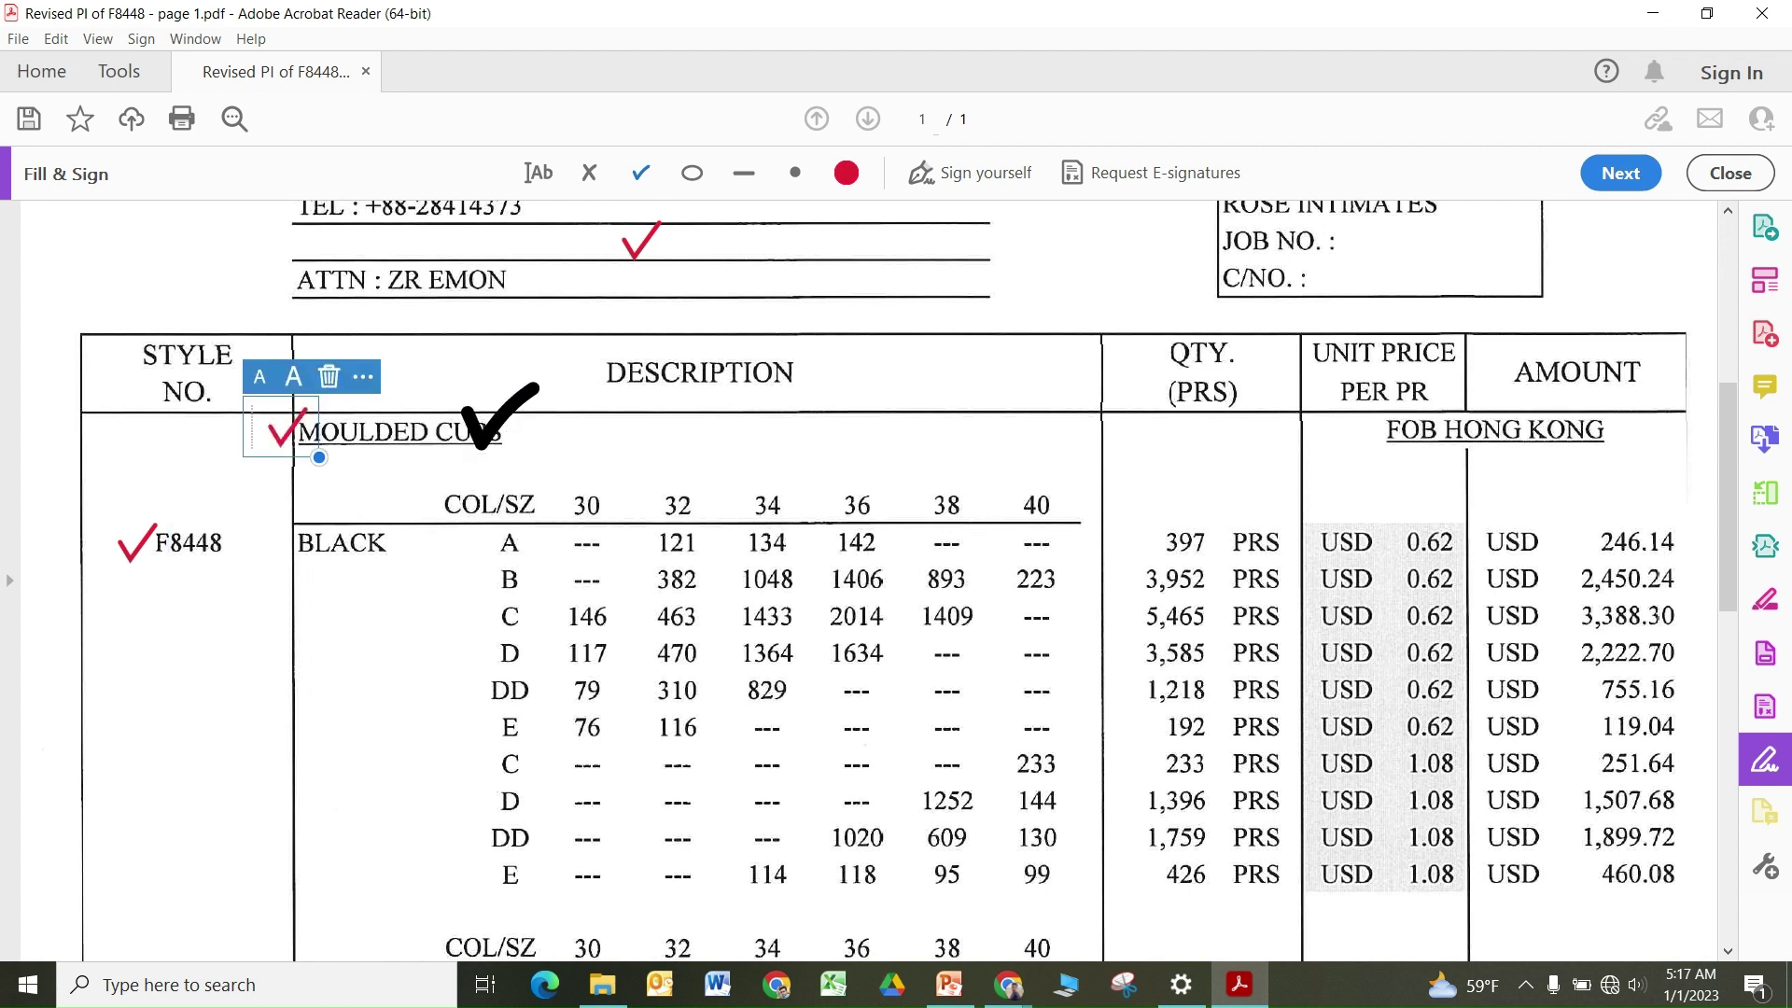
click(538, 437)
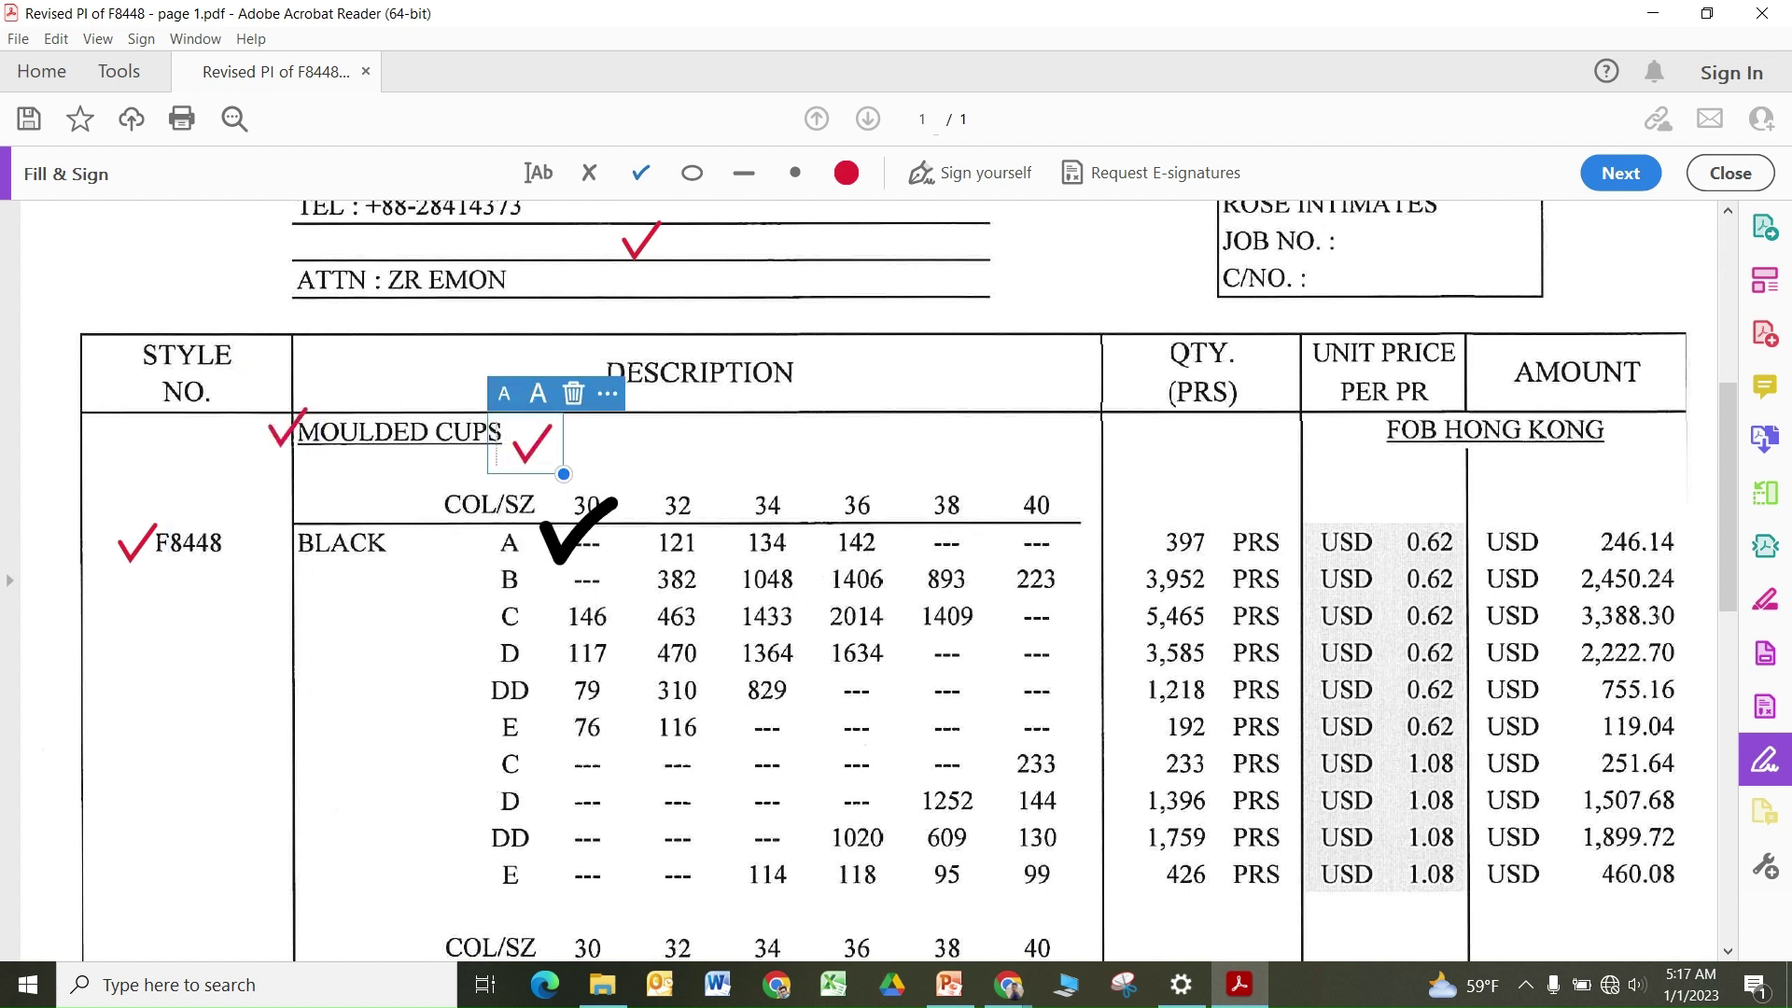
click(276, 536)
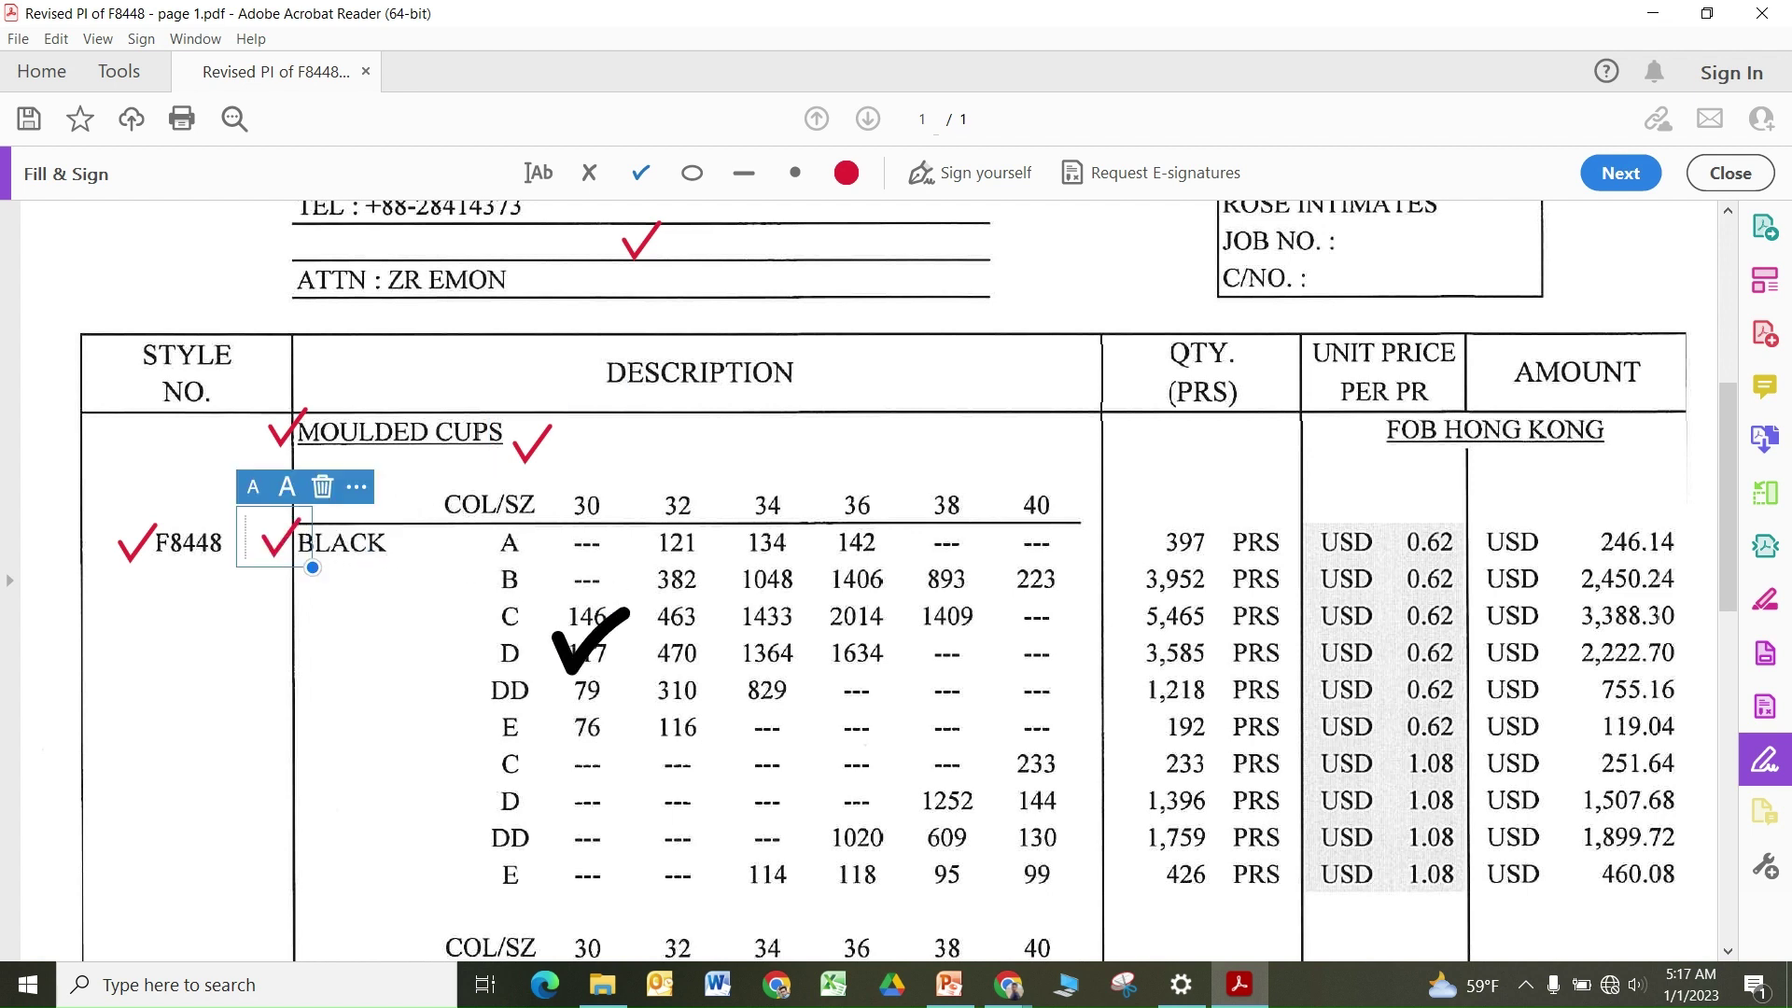
Step: Place checkmarks beside size 32, BLACK's first cup size A, and that row's quantities in sizes 32 and 34
click(653, 539)
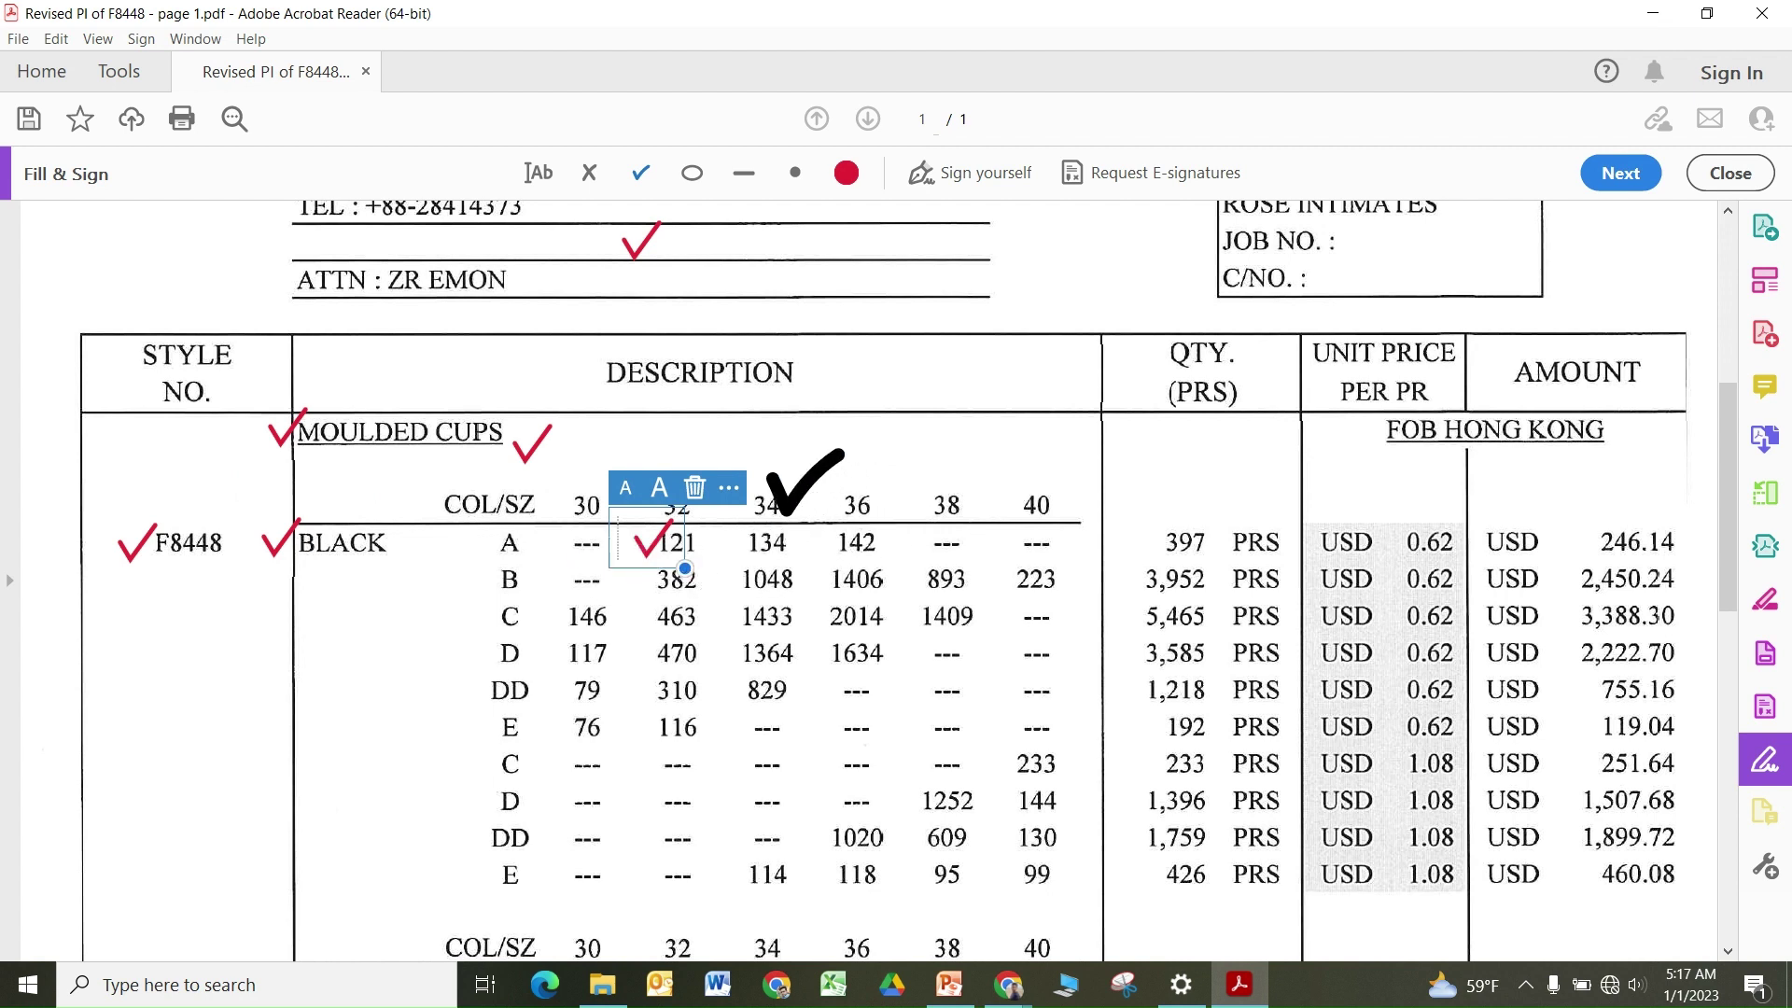
click(504, 534)
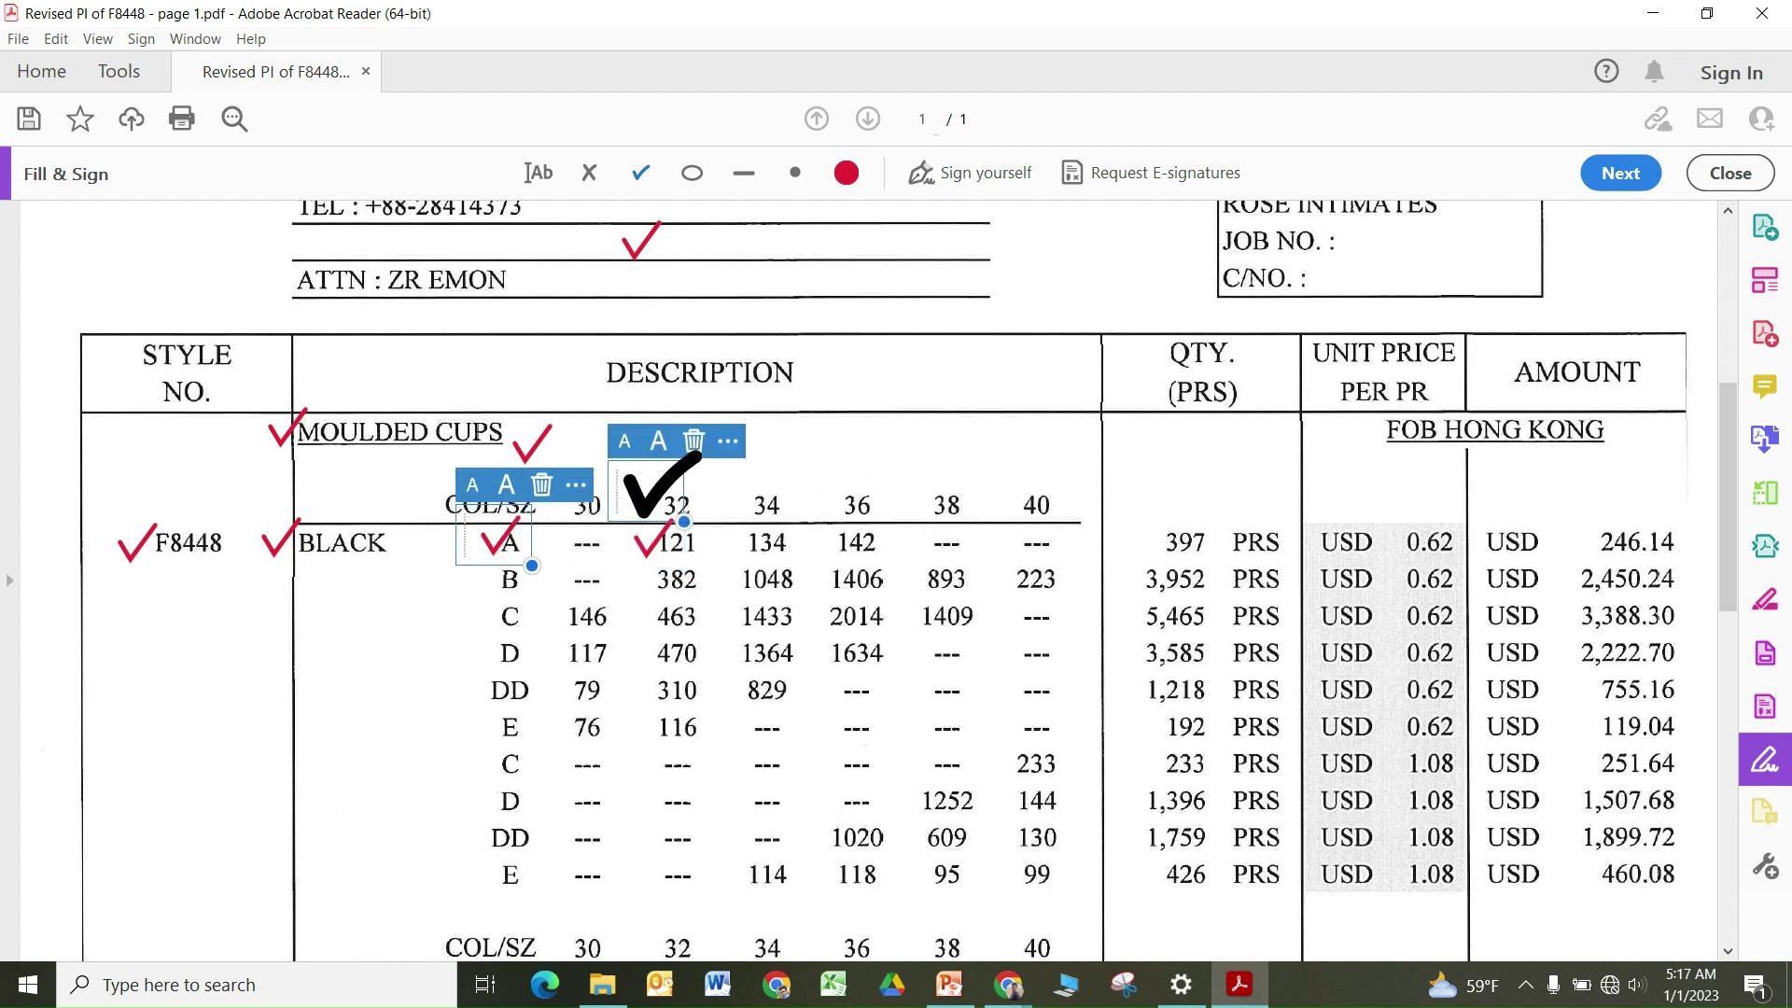
click(645, 486)
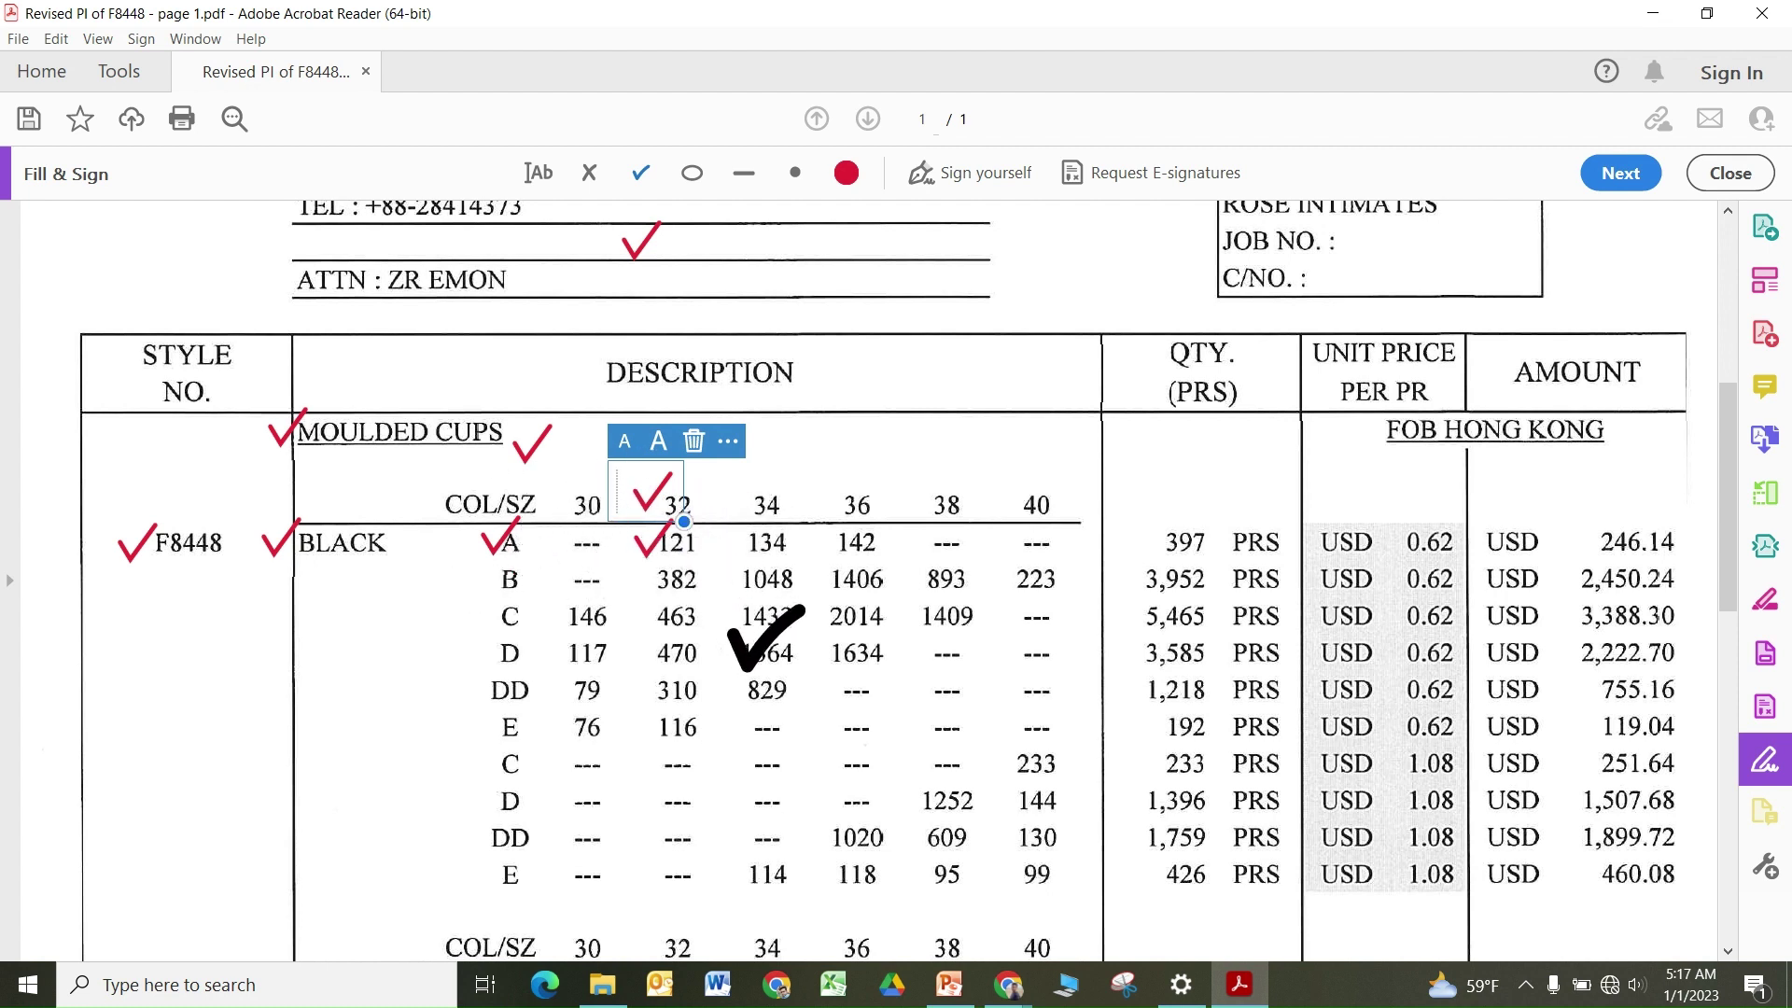
click(742, 537)
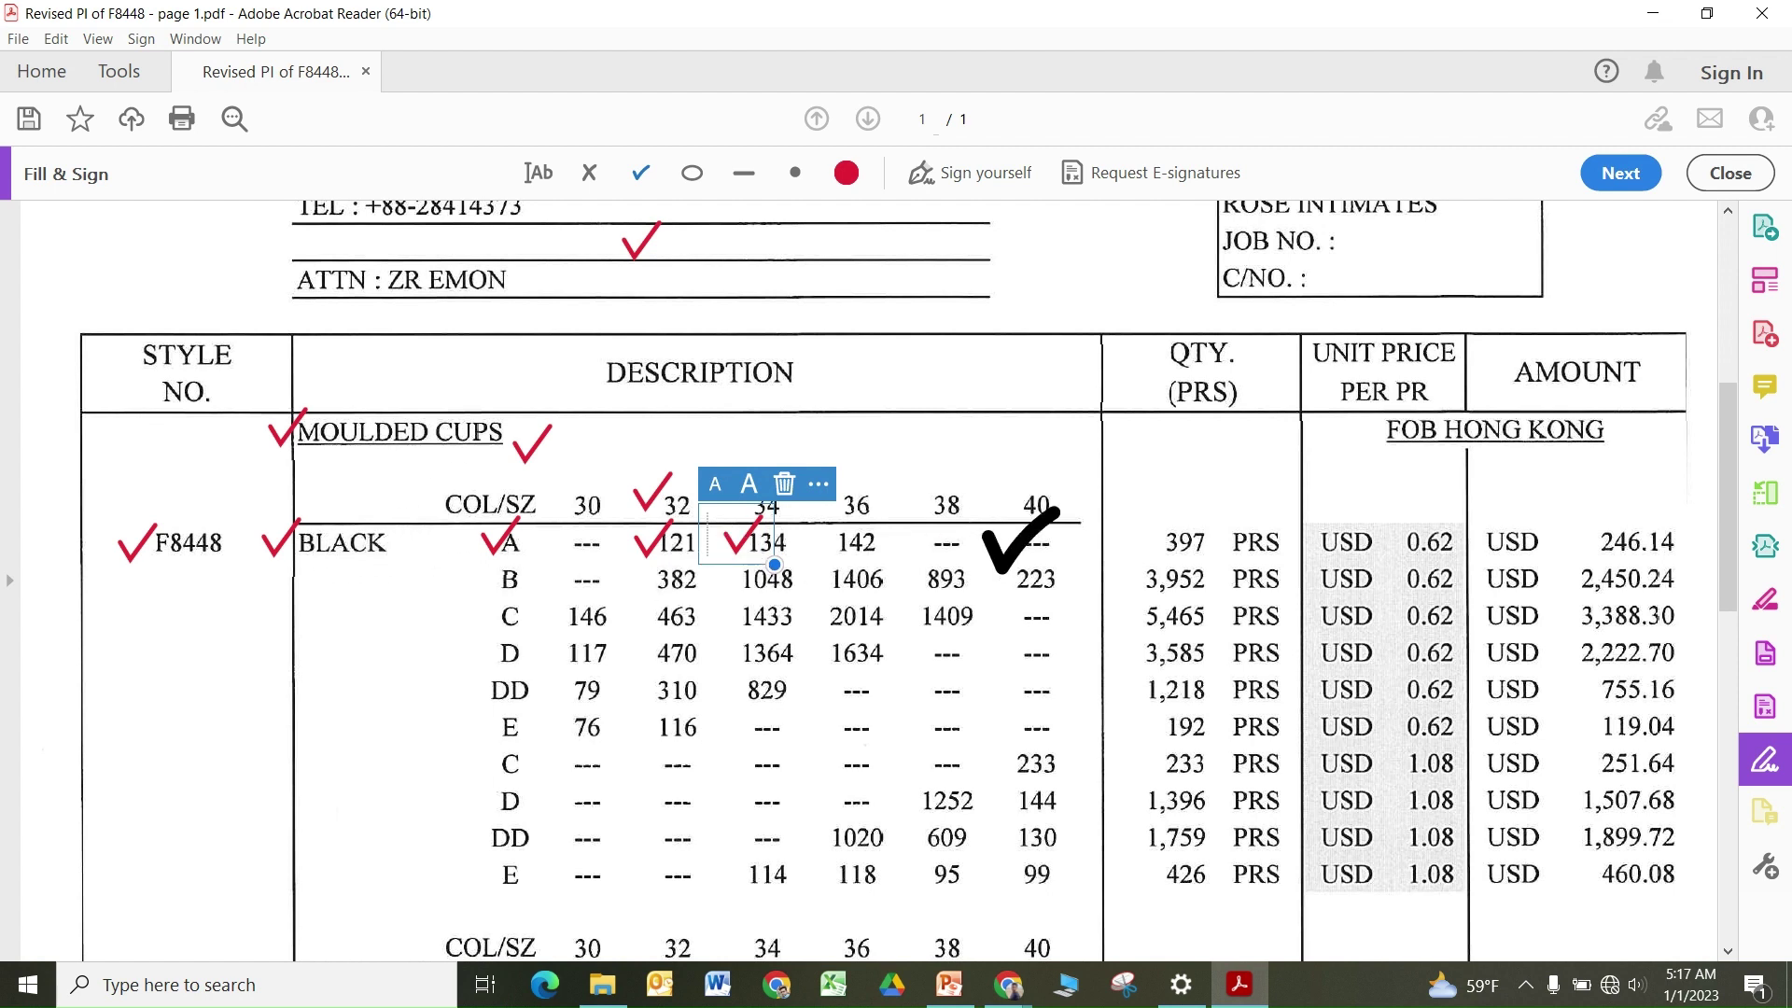
Step: Place checkmarks on BLACK cup size A's quantity, PRS unit, unit price and amount, and on both sides of FOB HONG KONG
click(1167, 518)
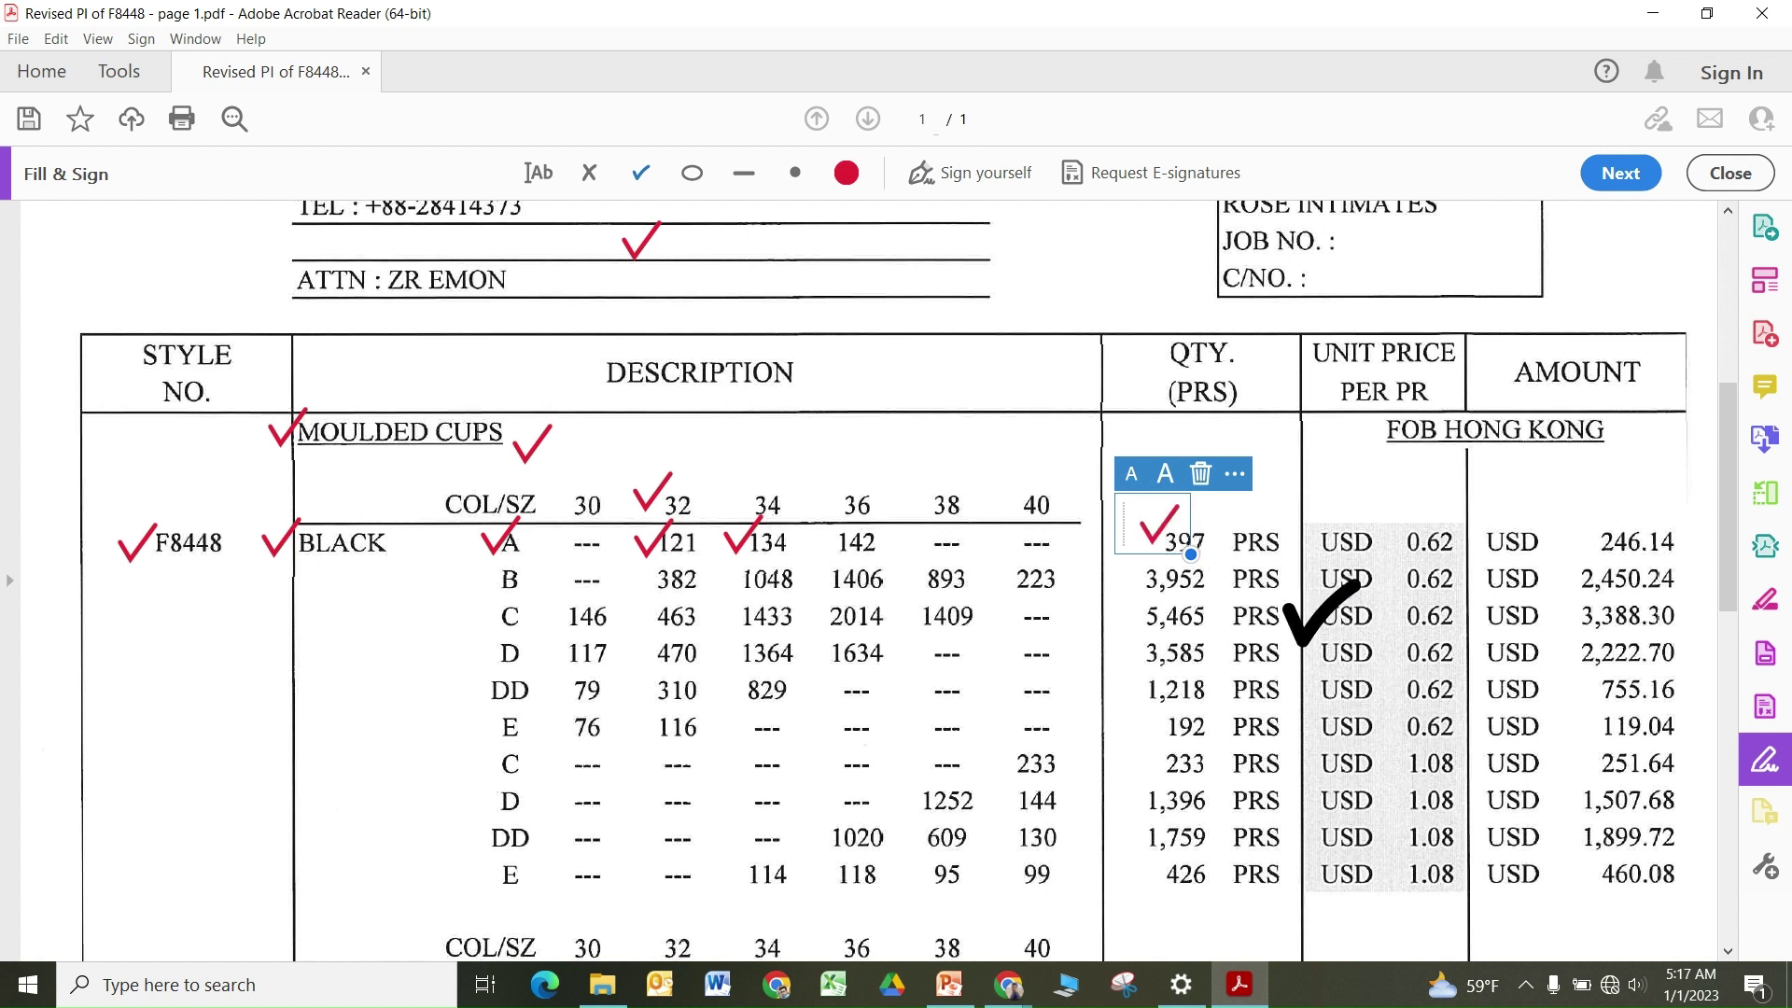
click(1223, 518)
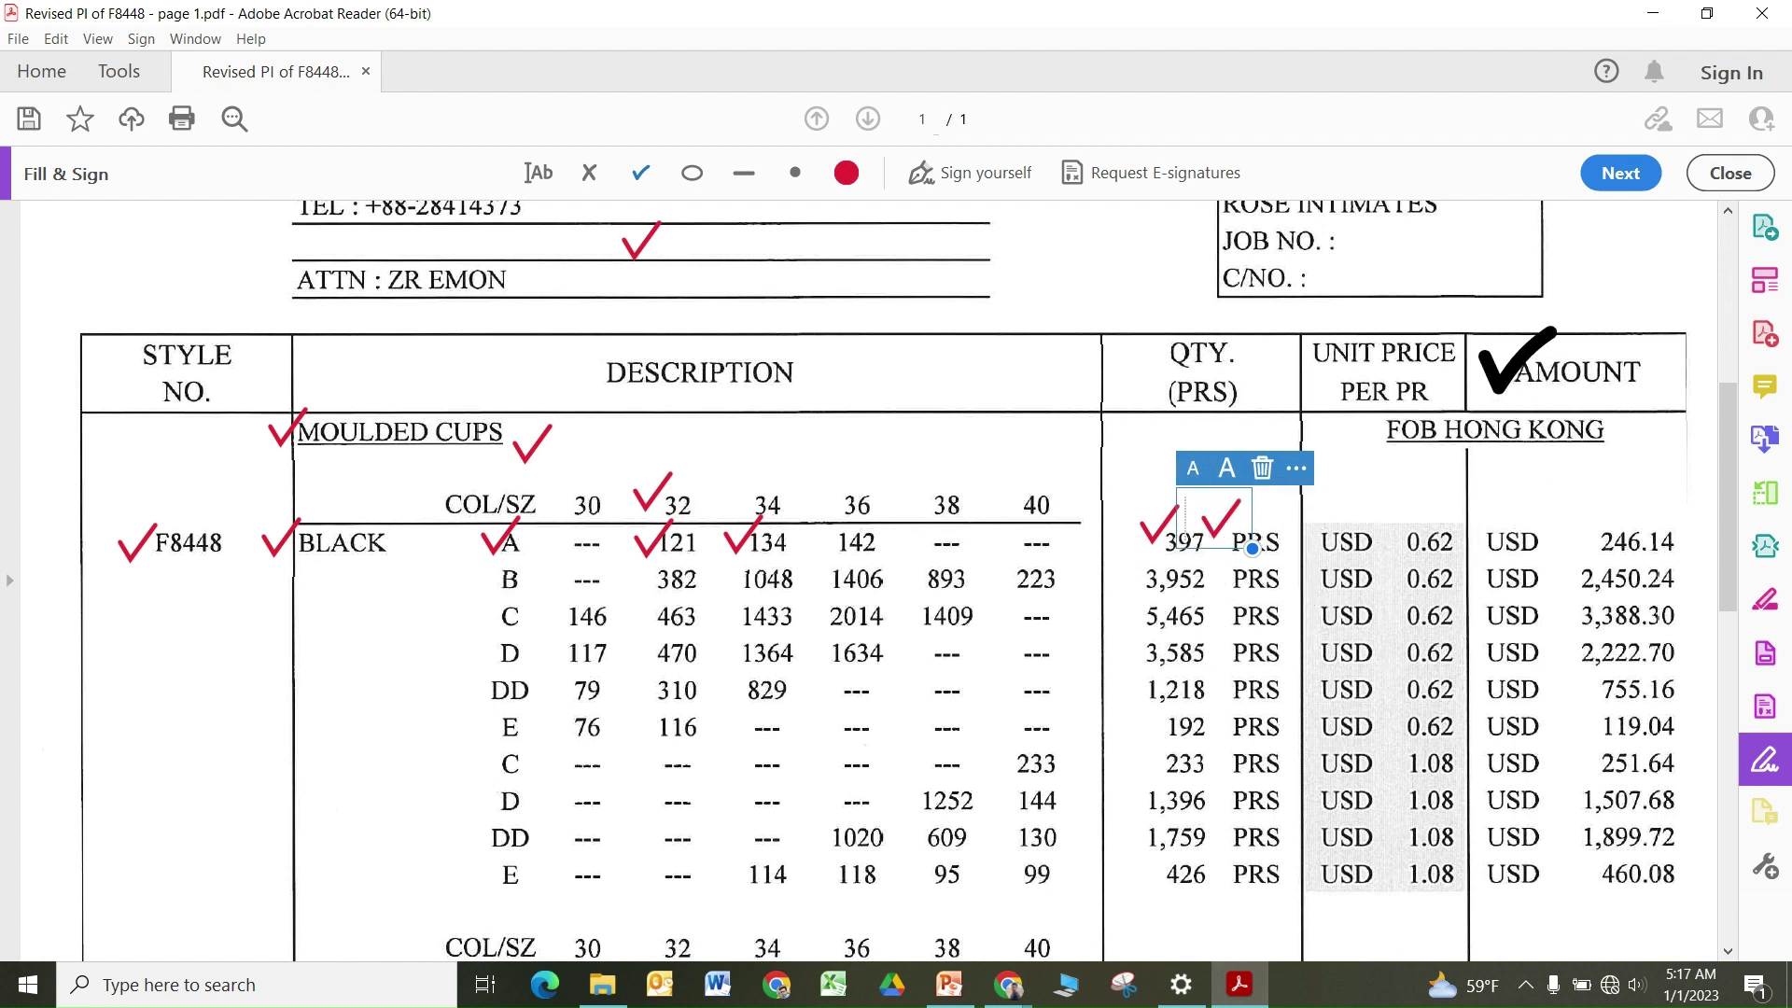
click(1372, 427)
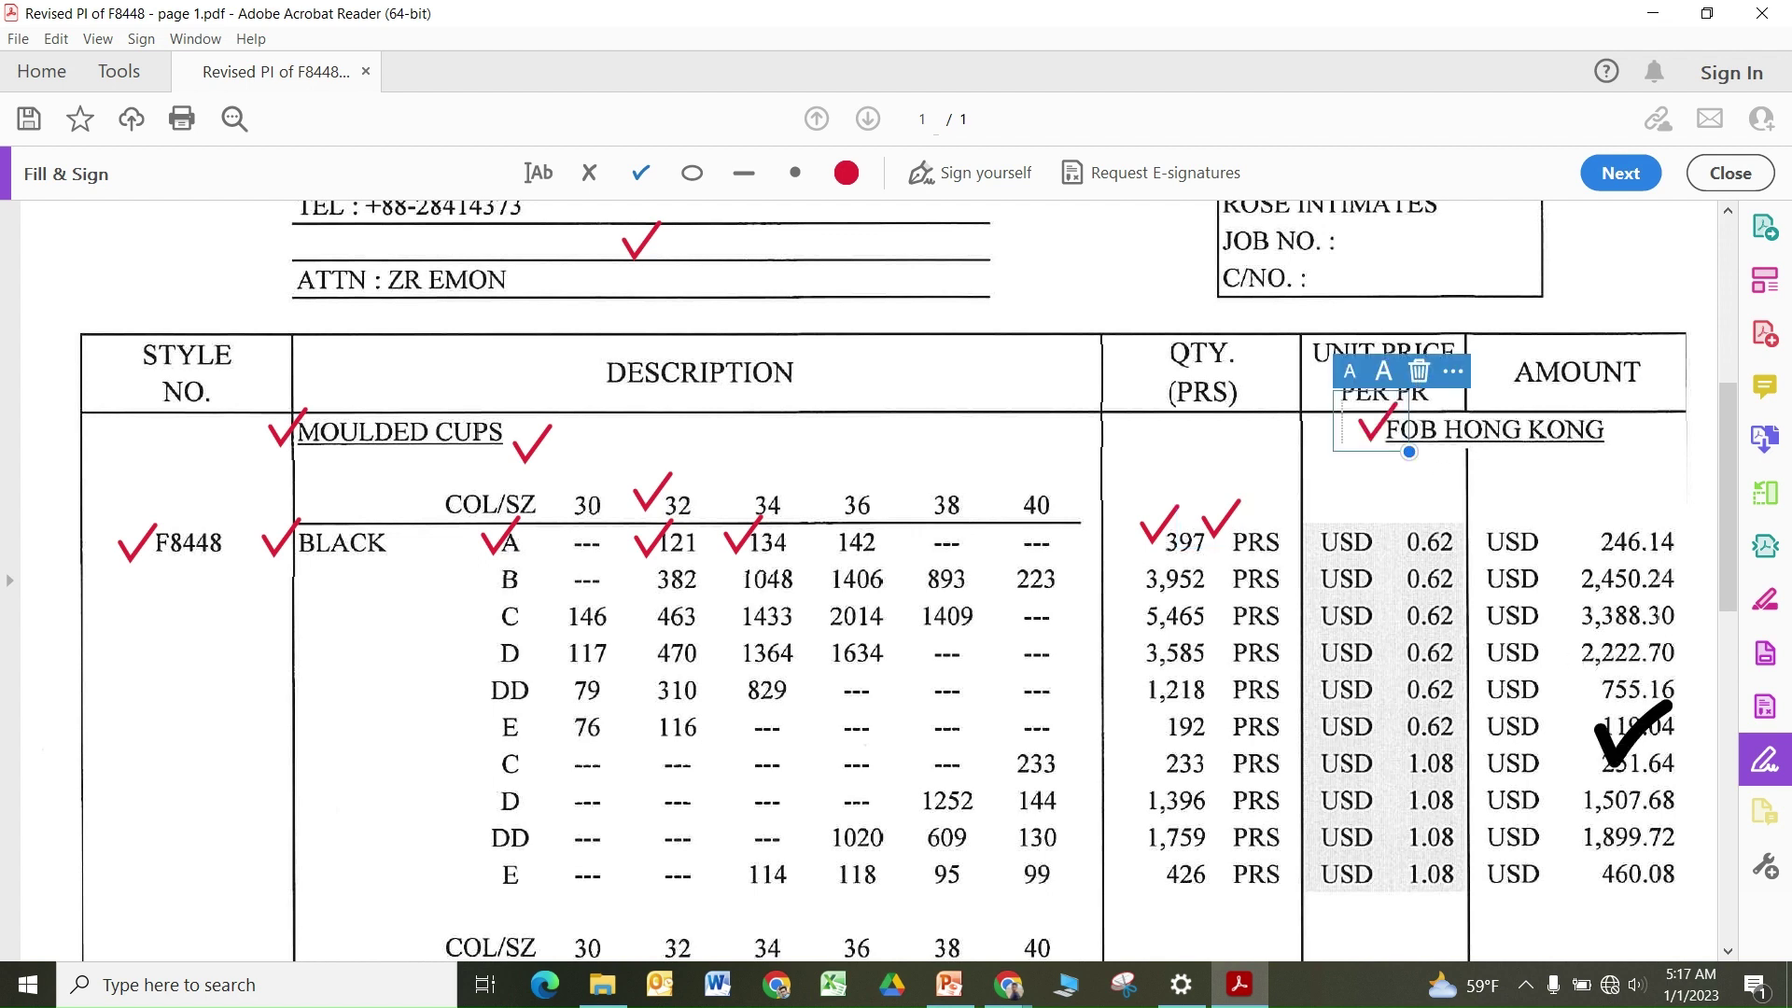
click(1380, 523)
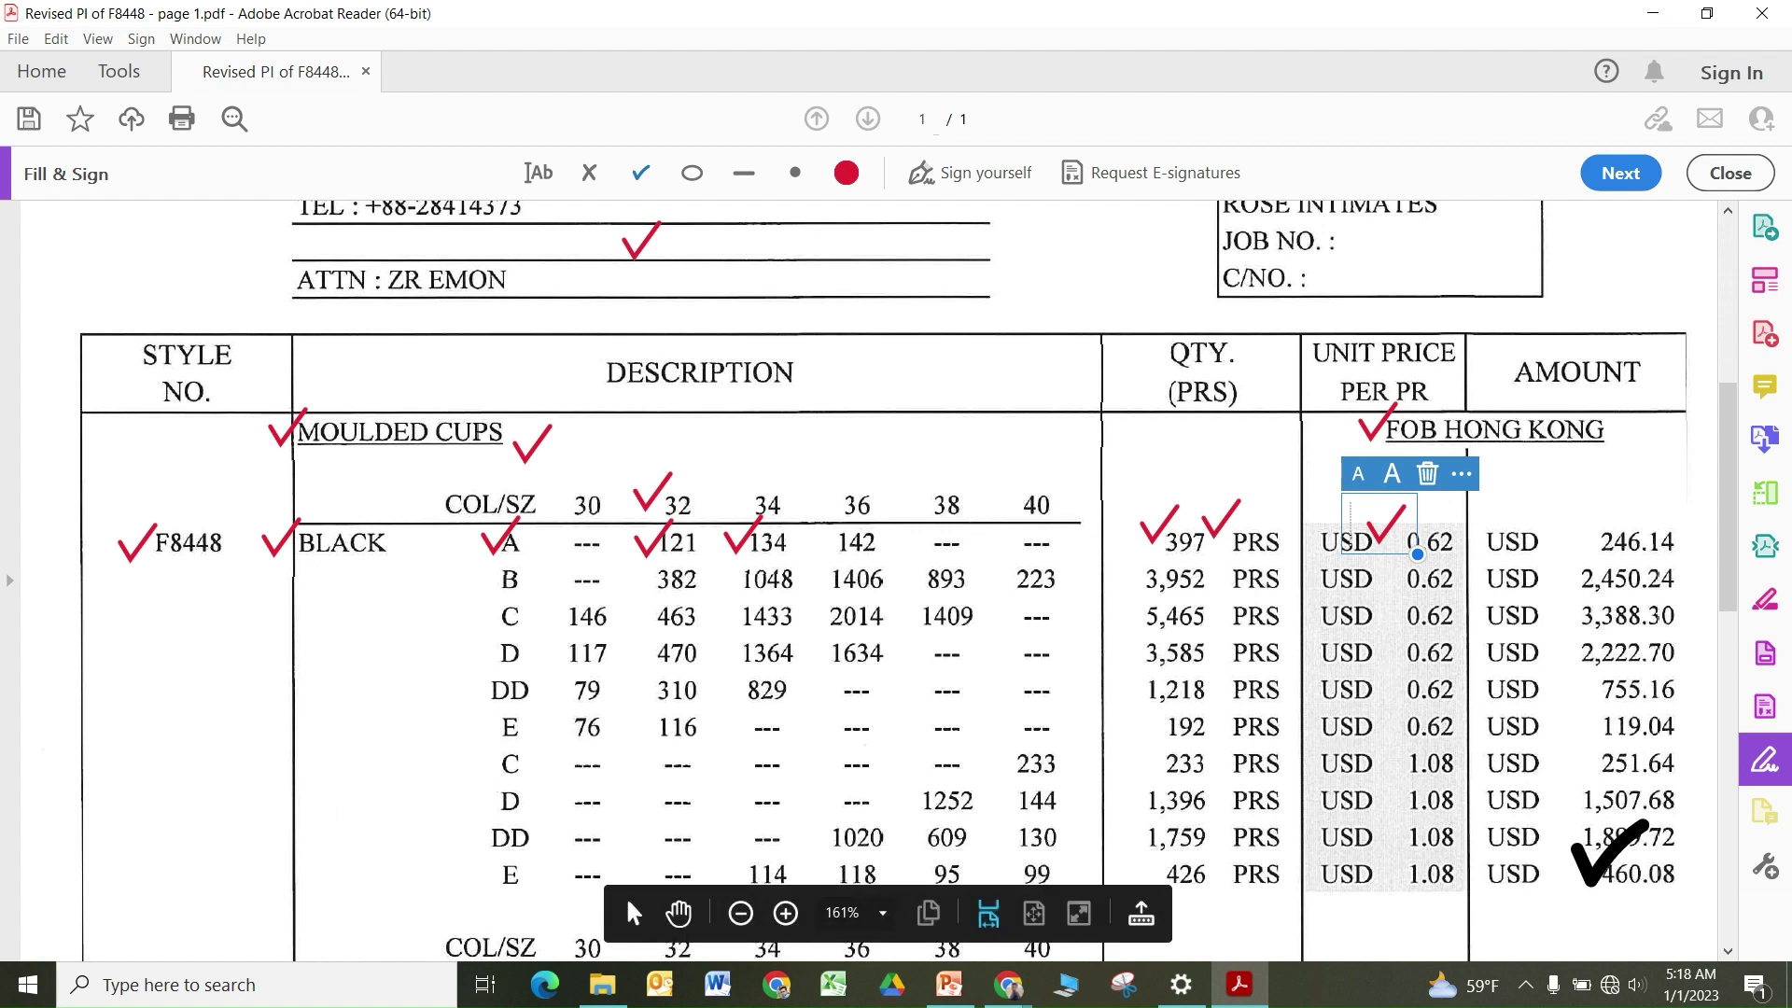
click(1648, 416)
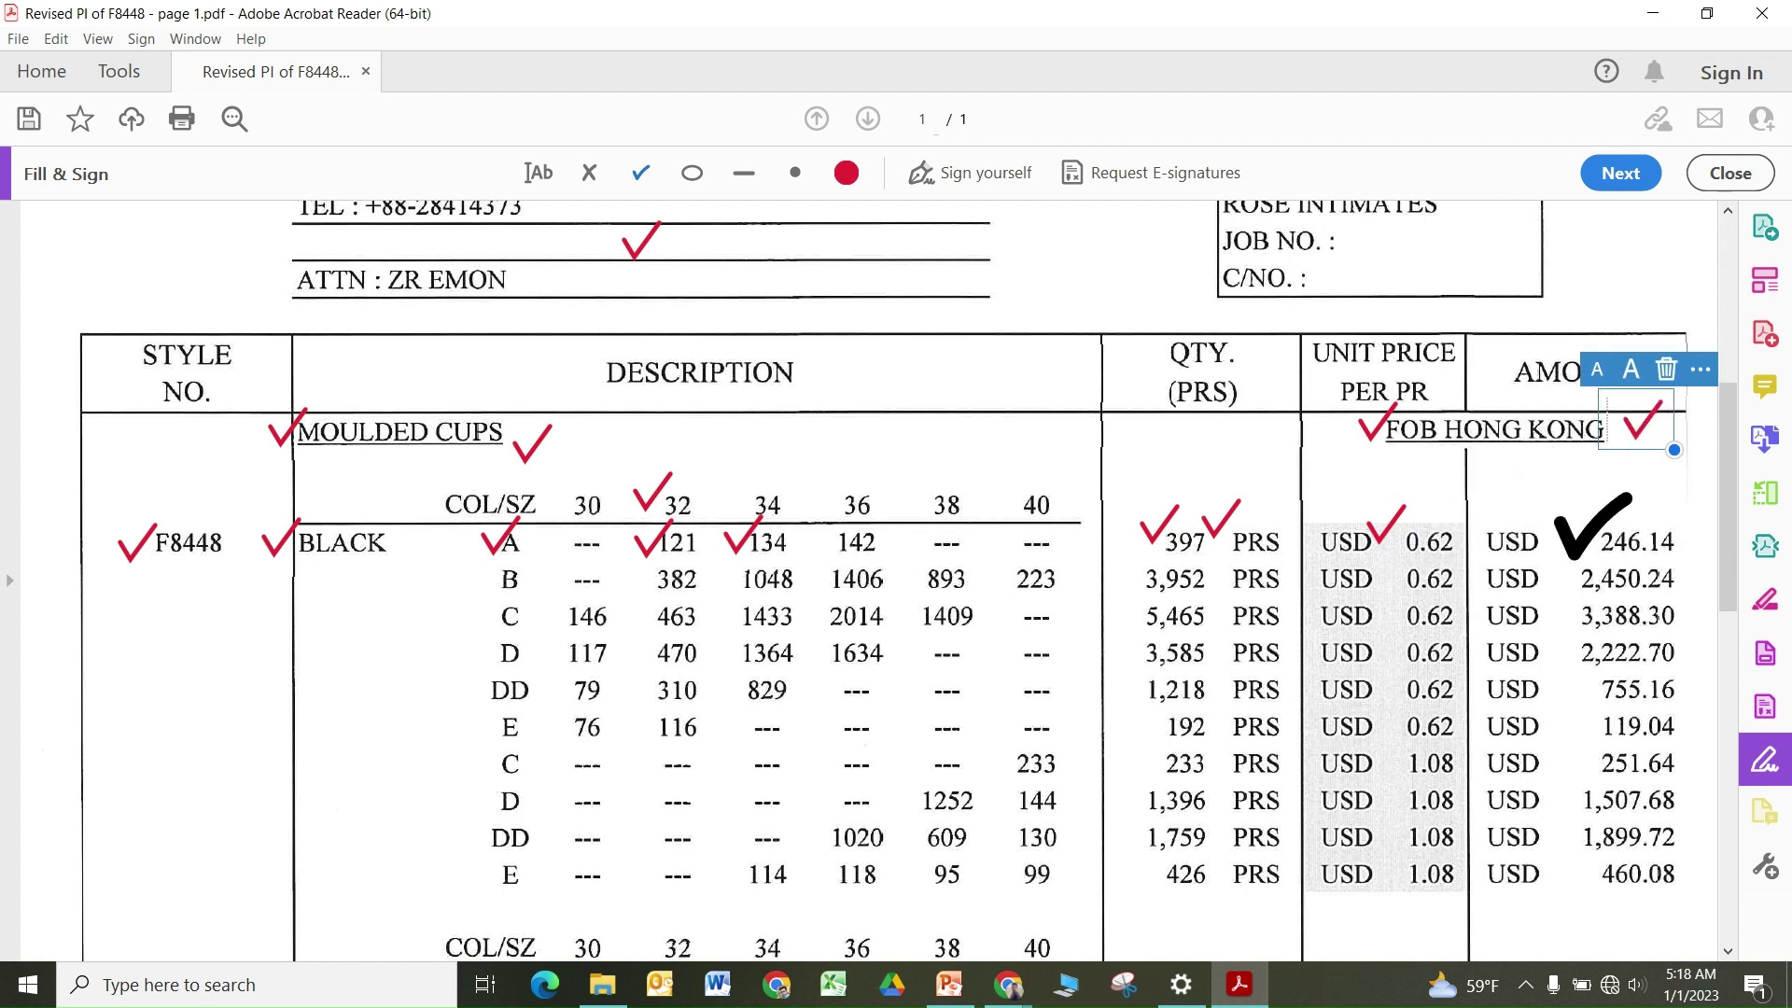
click(1593, 518)
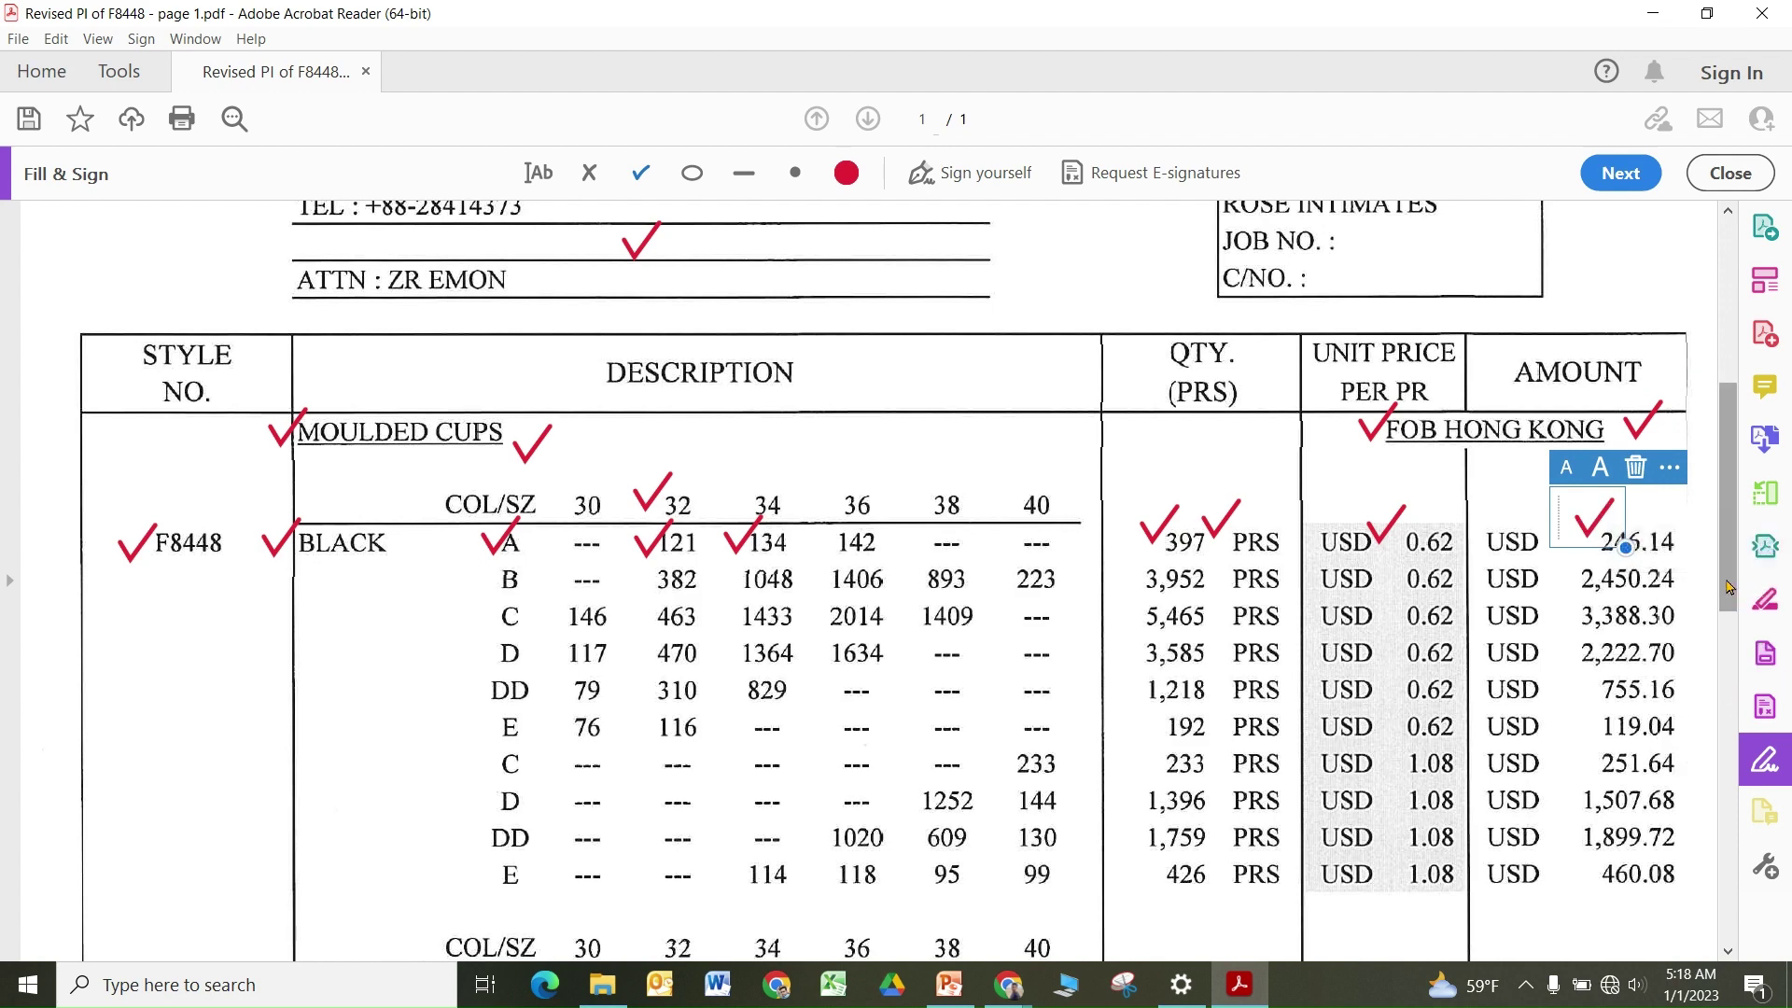
Step: Place checkmarks beside the total quantity, total amount and total in words at the end of the page, and close the page 1 document
drag(1728, 586, 1760, 924)
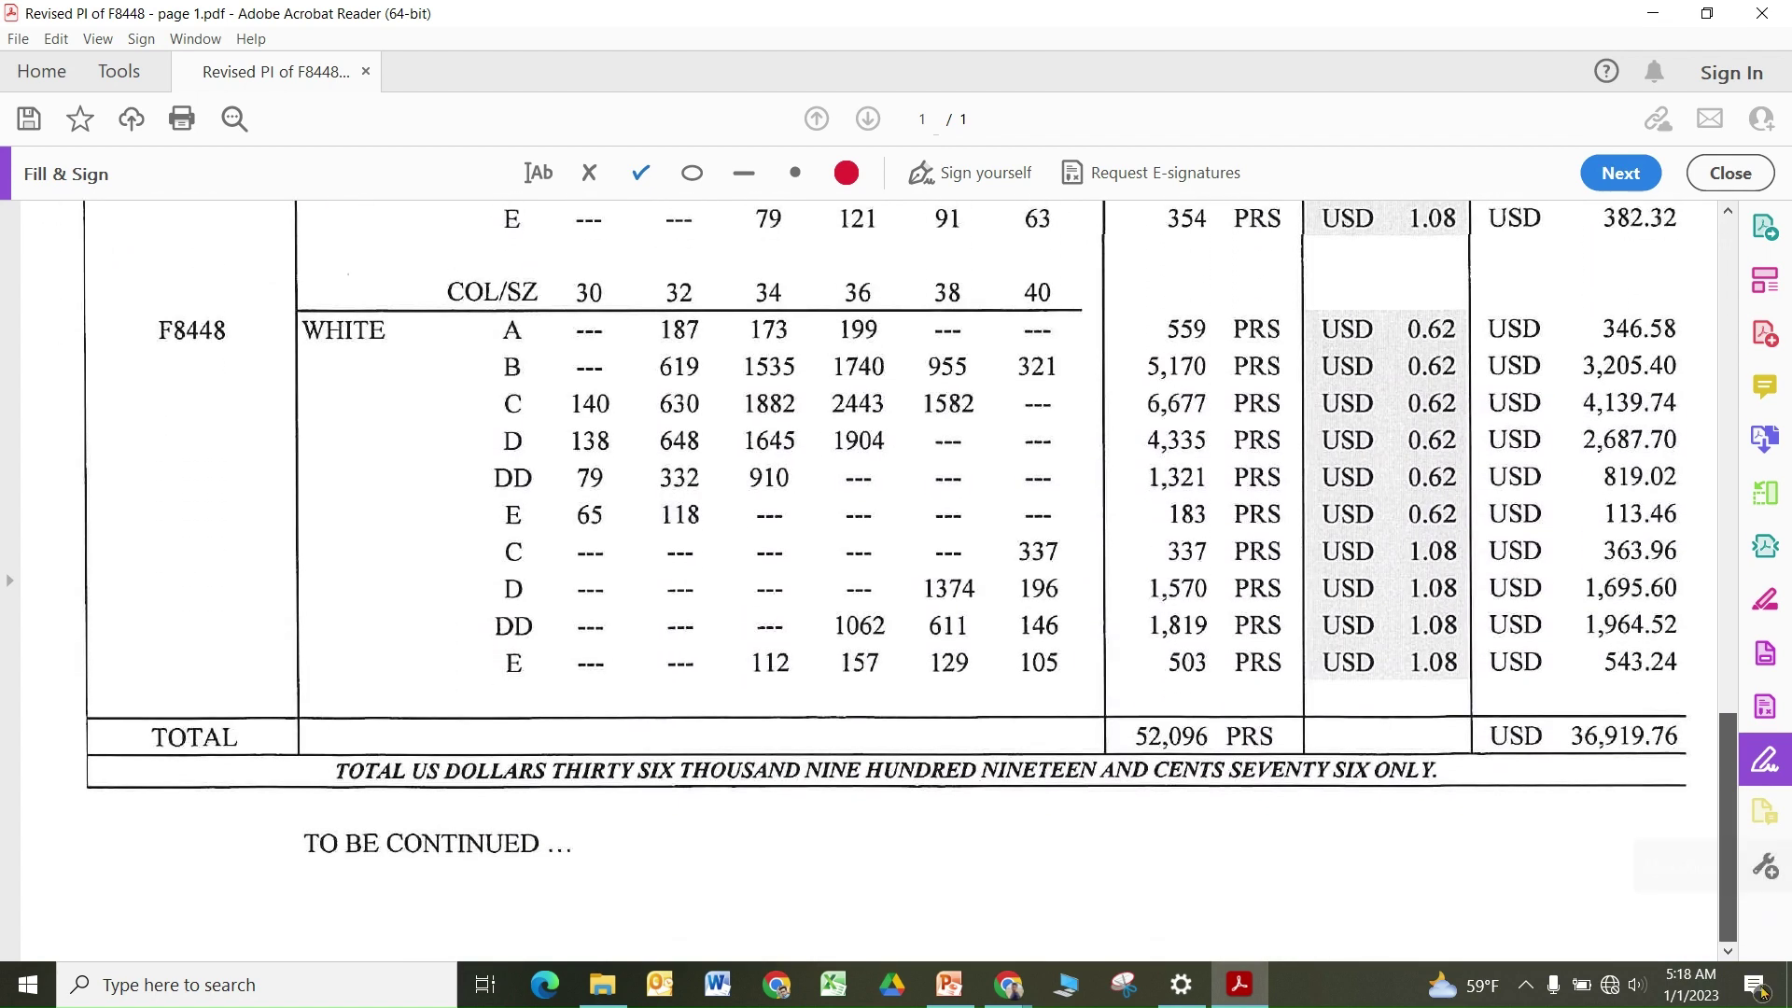
drag(1760, 991, 1764, 997)
drag(1732, 573, 1764, 887)
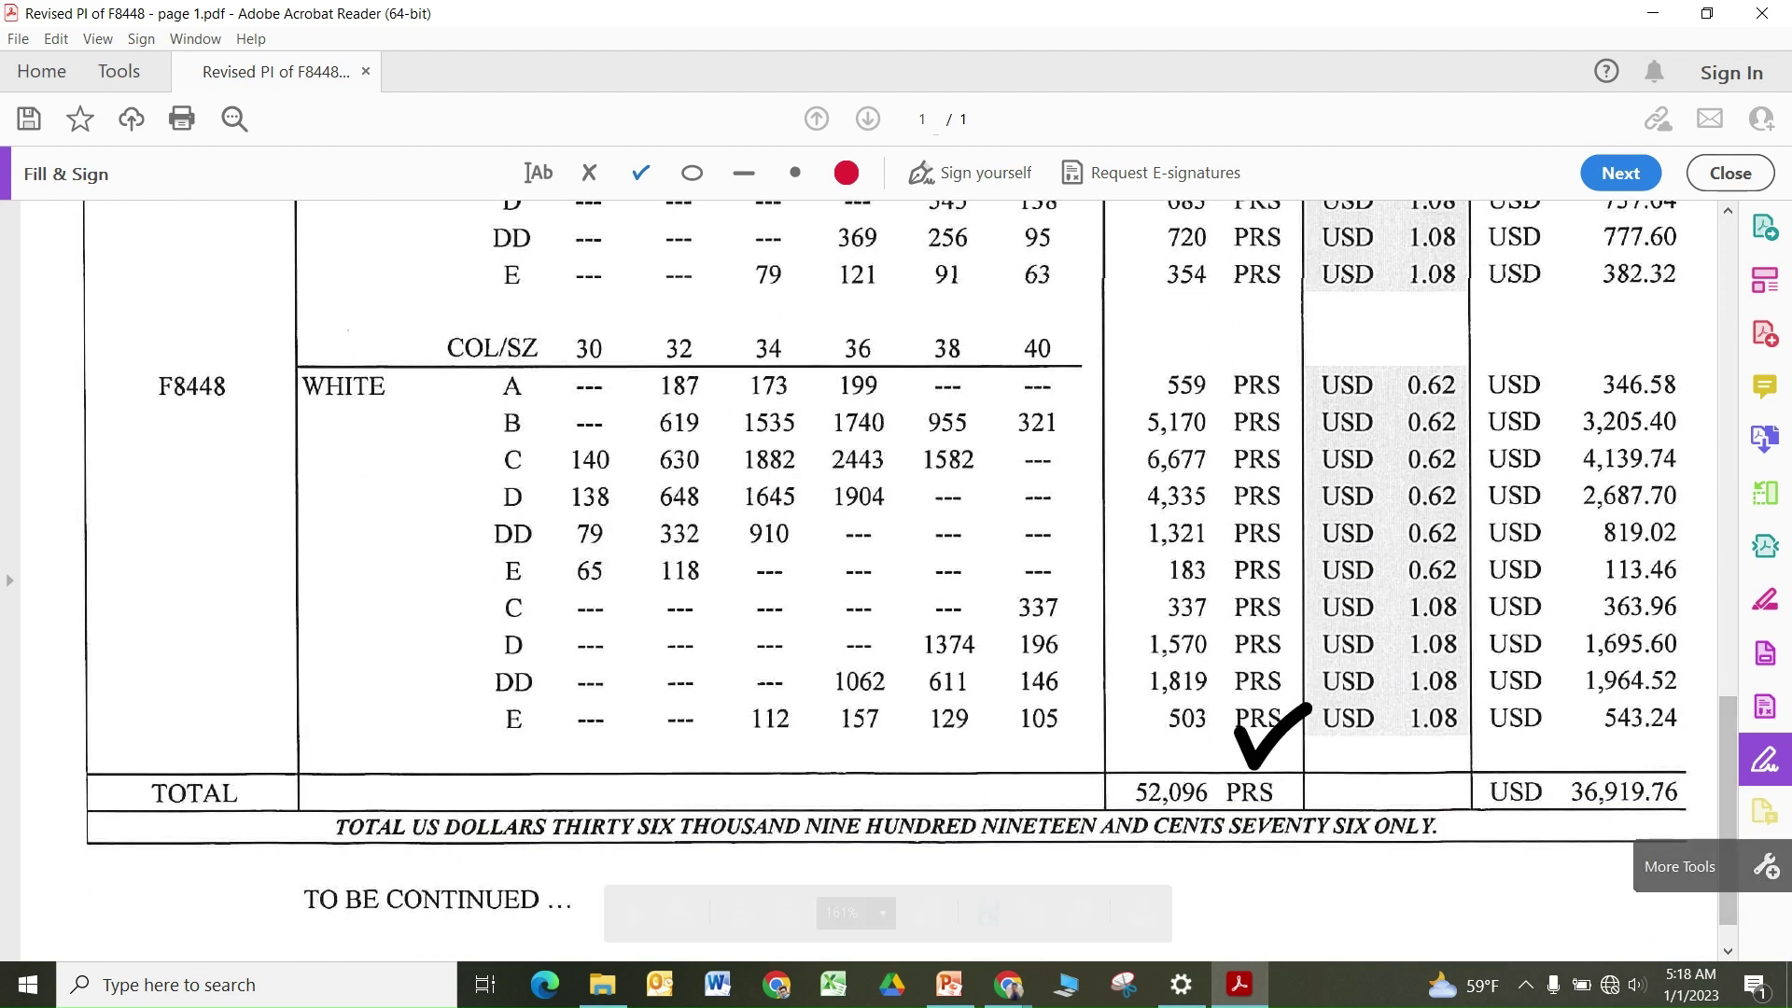
click(1111, 777)
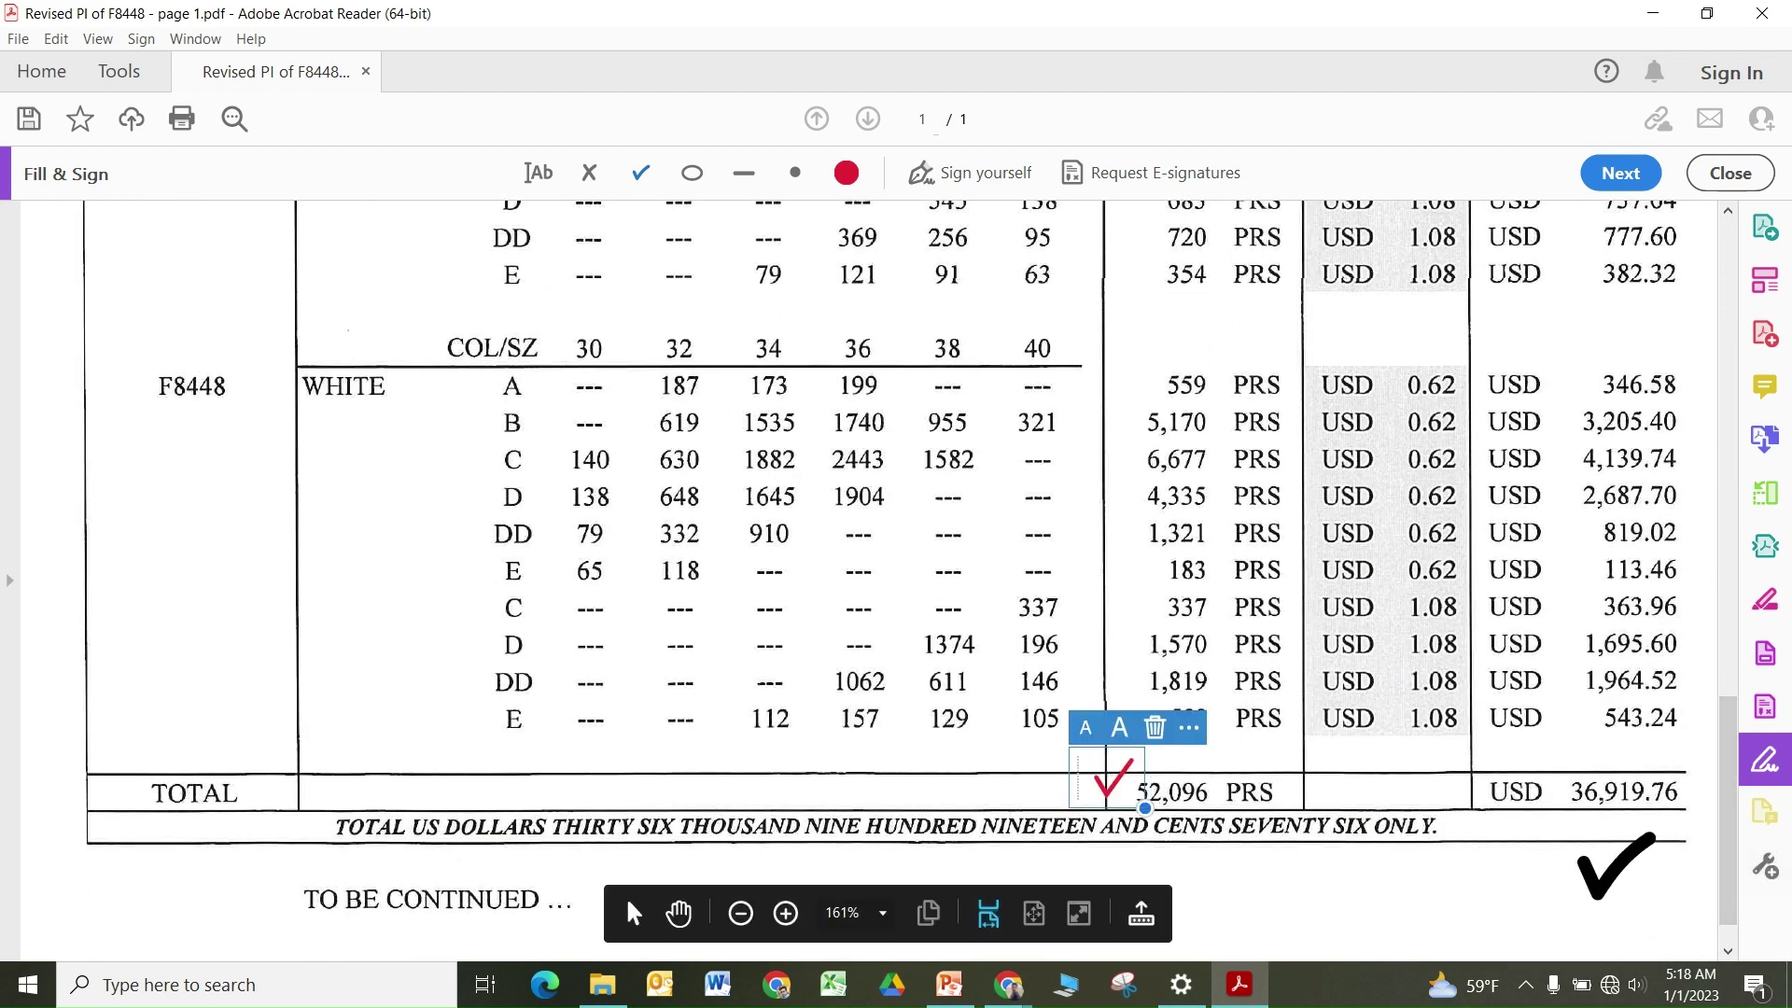
click(1453, 783)
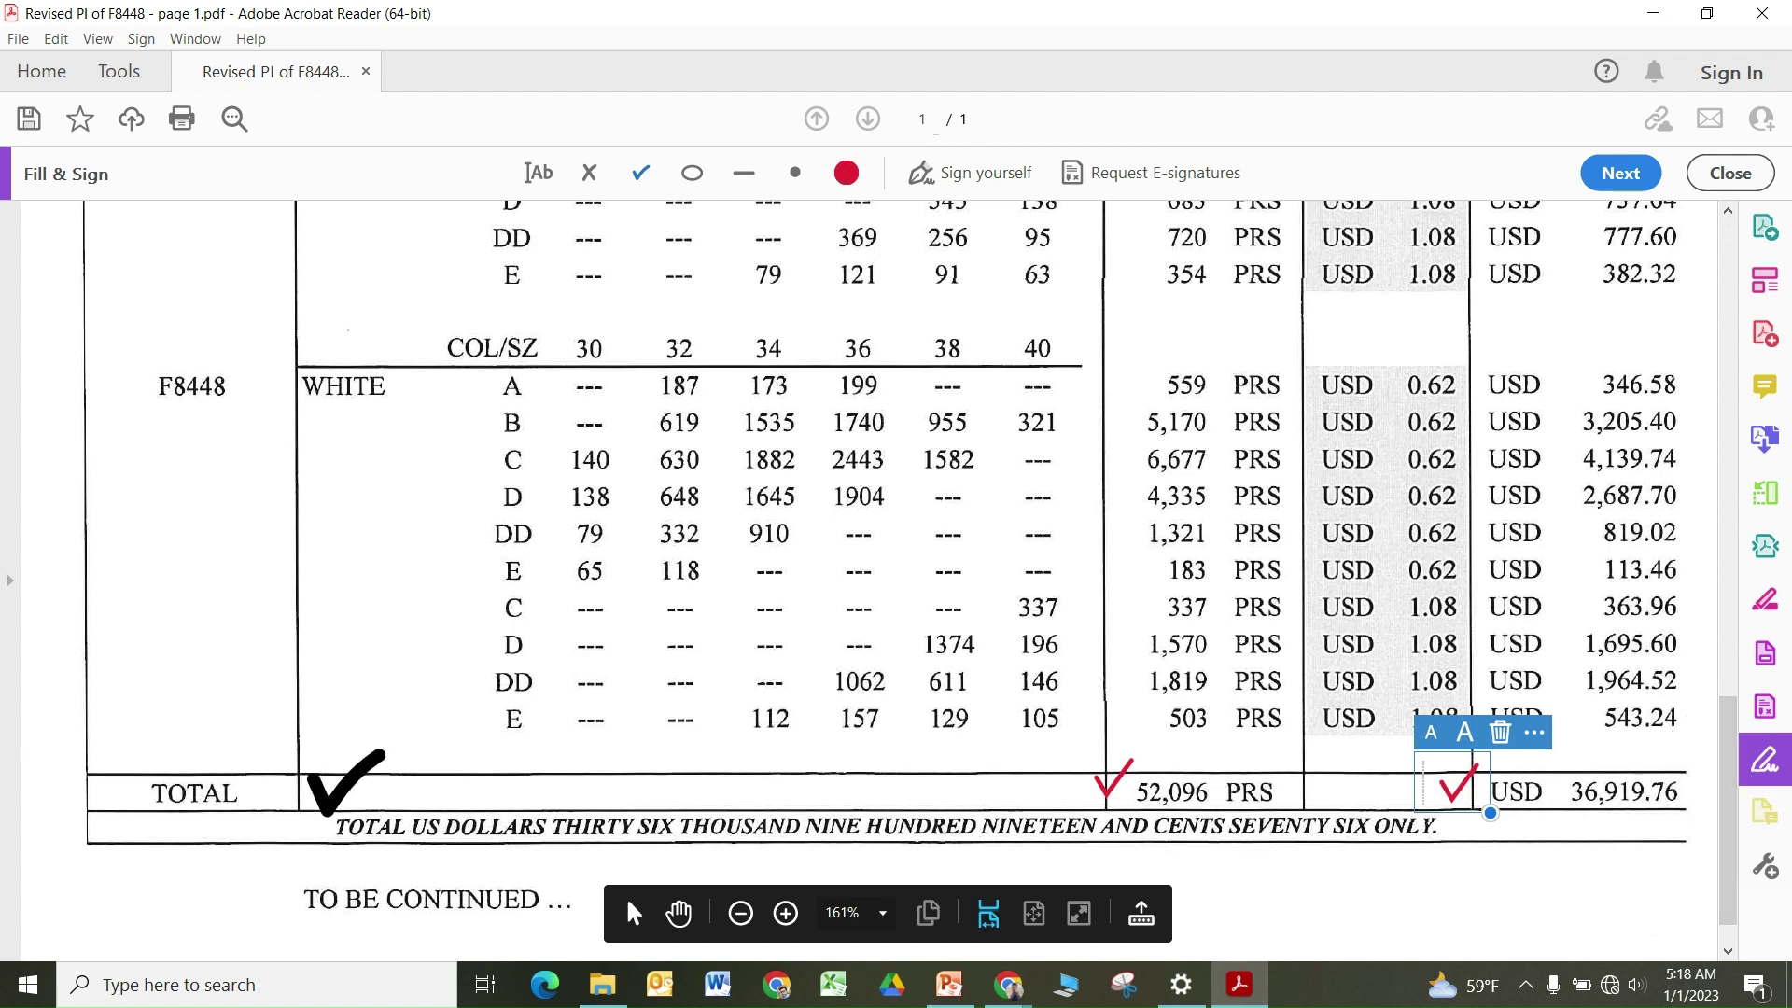
click(325, 801)
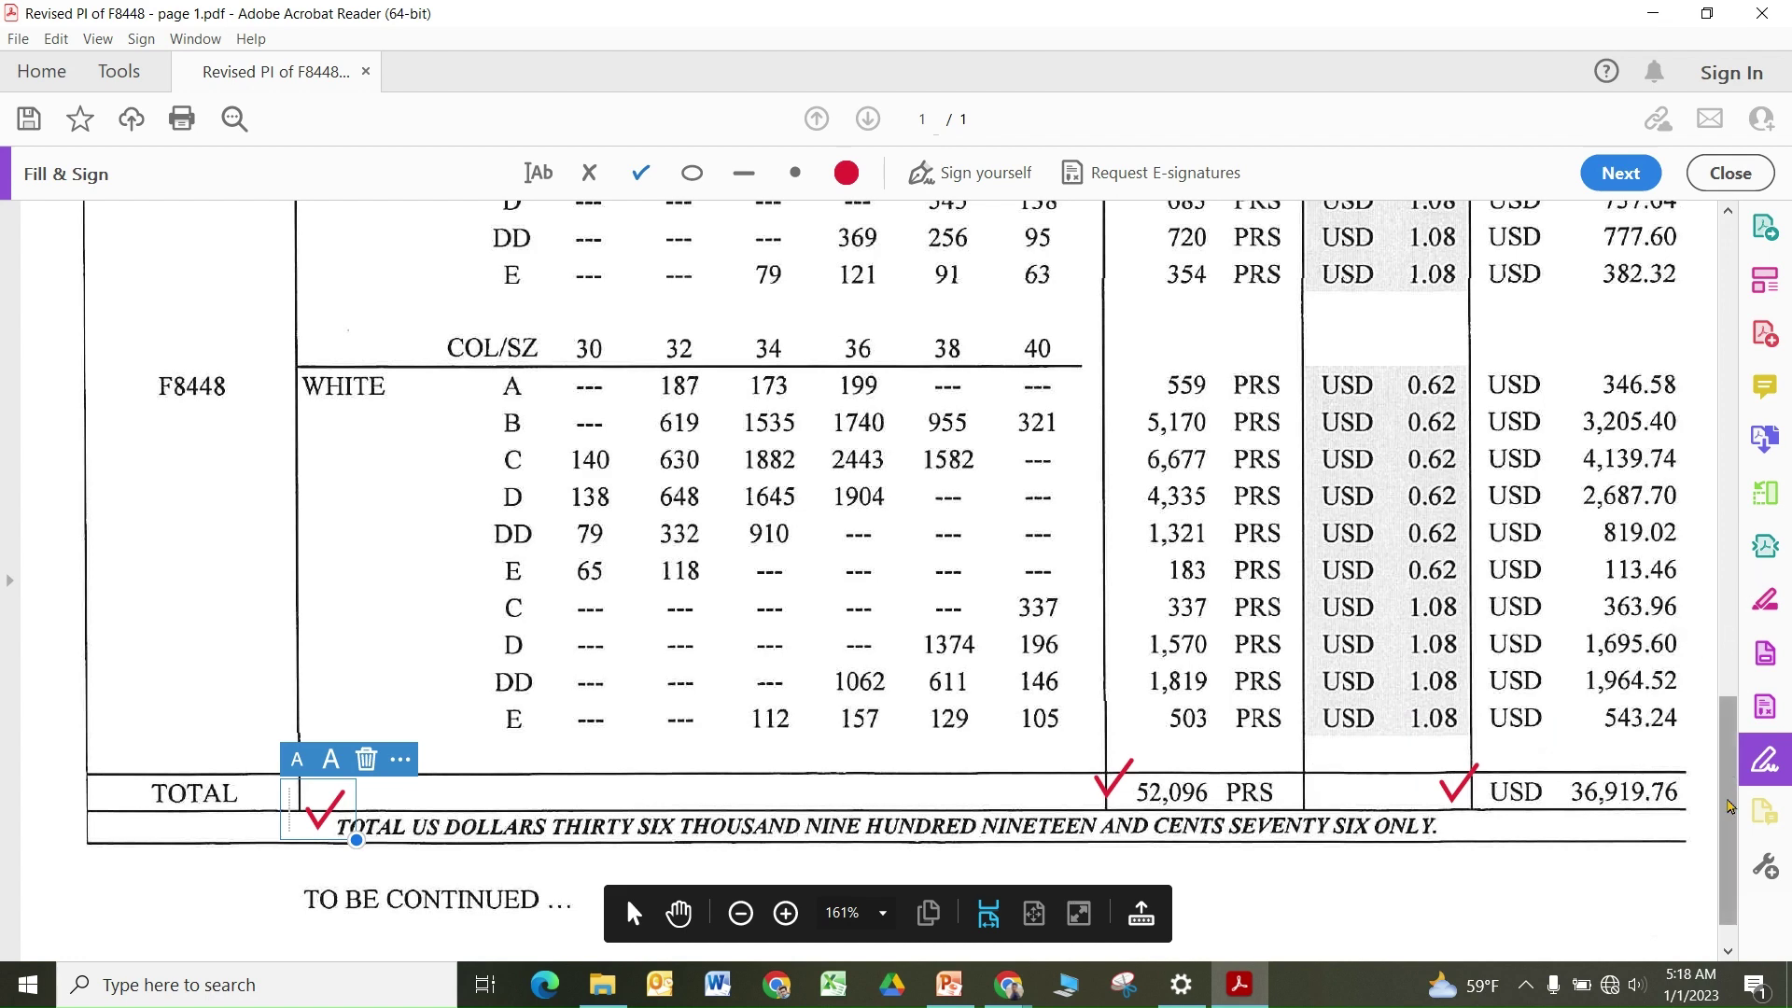
scroll(1723, 881, down, 1)
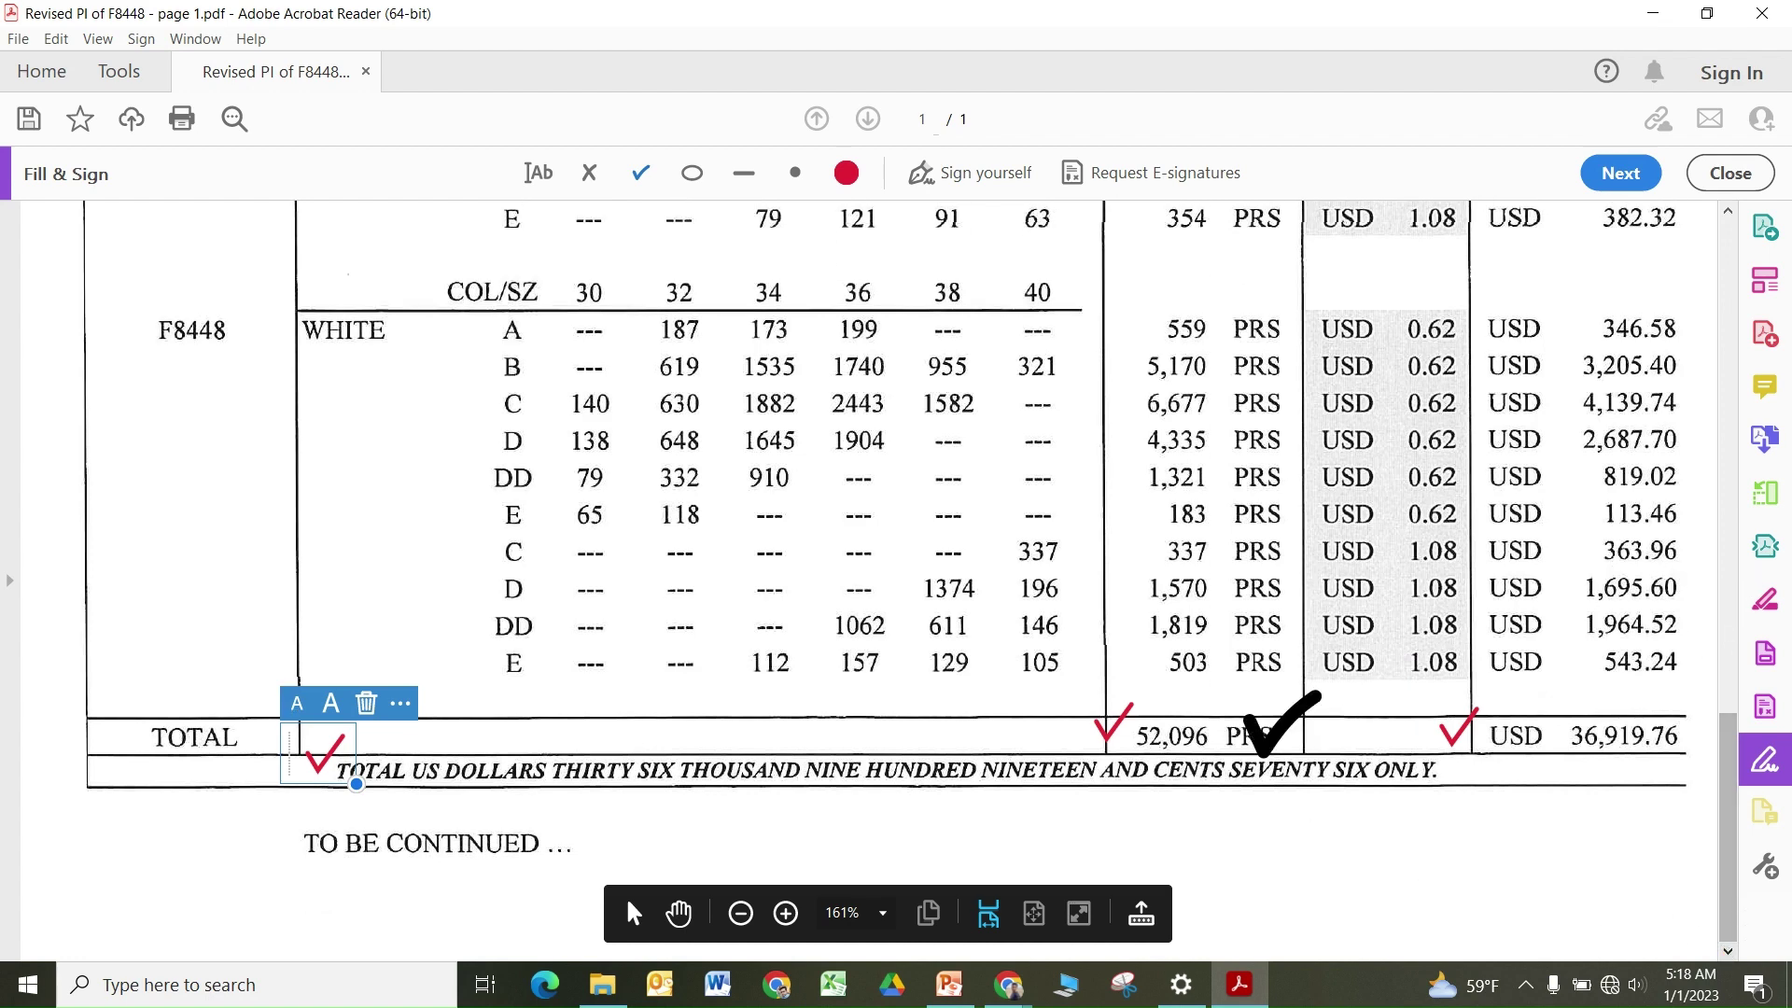
click(1781, 13)
Step: On page 2 of the revised PI, place checkmarks beside the DELIVERY DATE and PAYMENT TERM labels and after their values
click(77, 339)
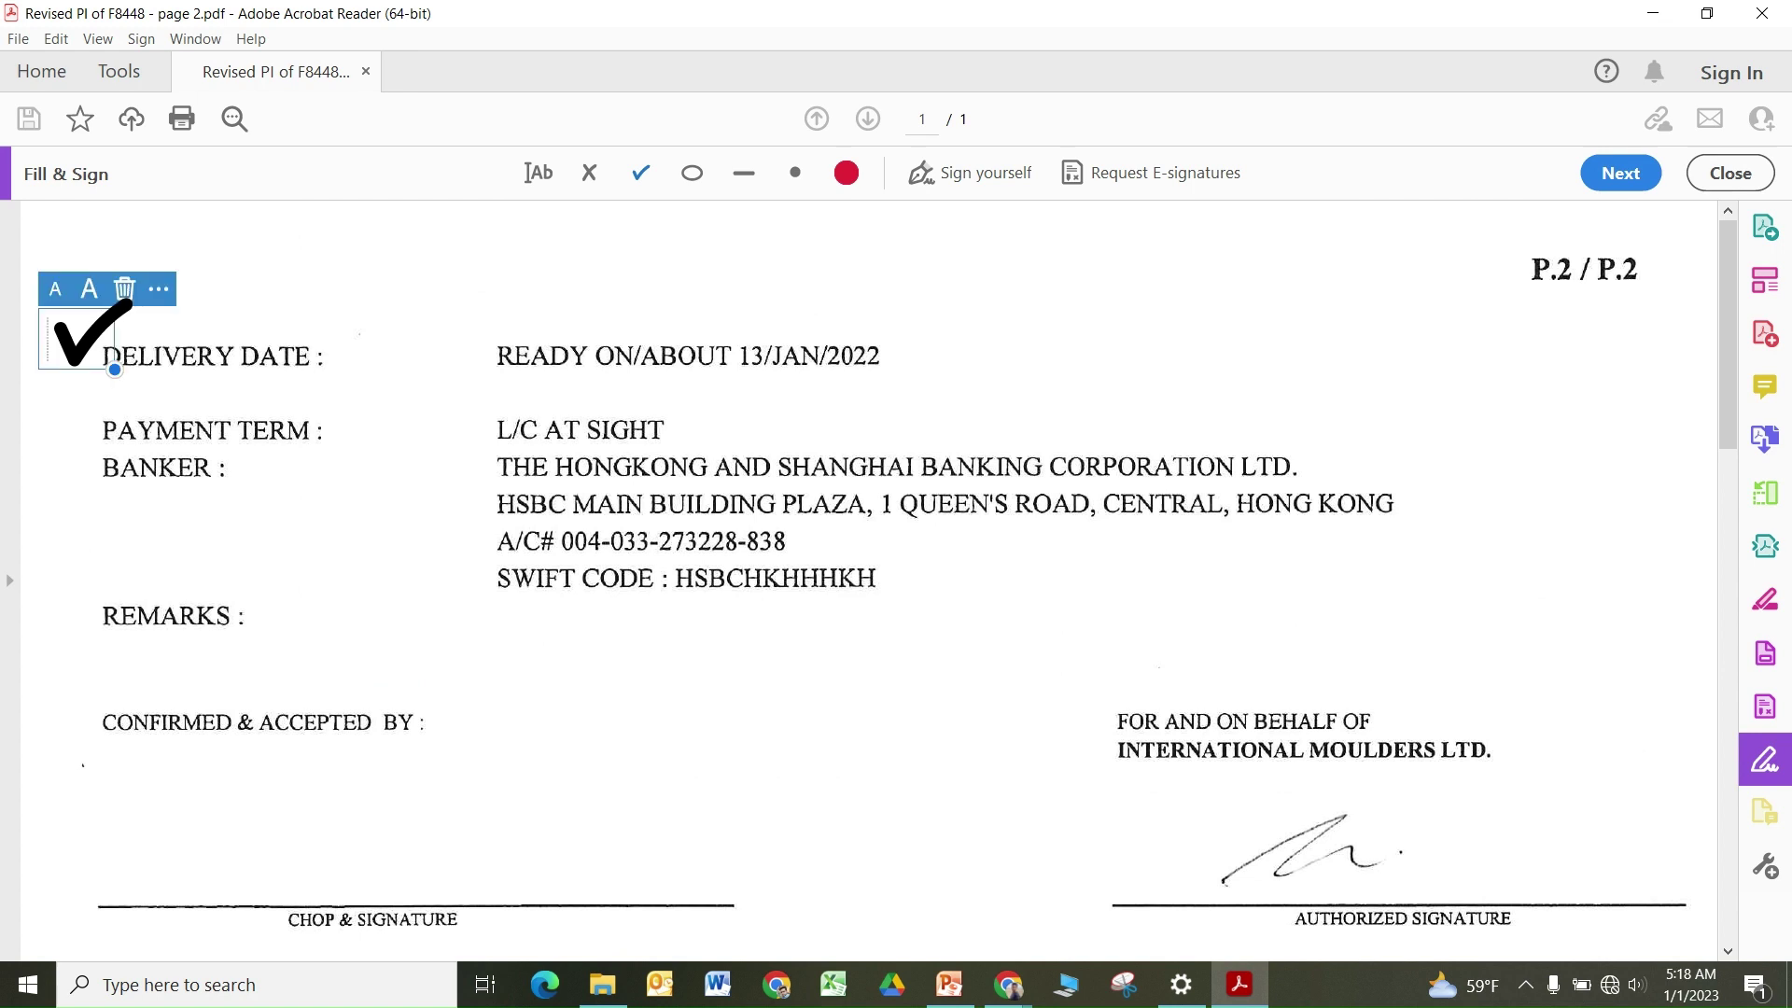
click(914, 347)
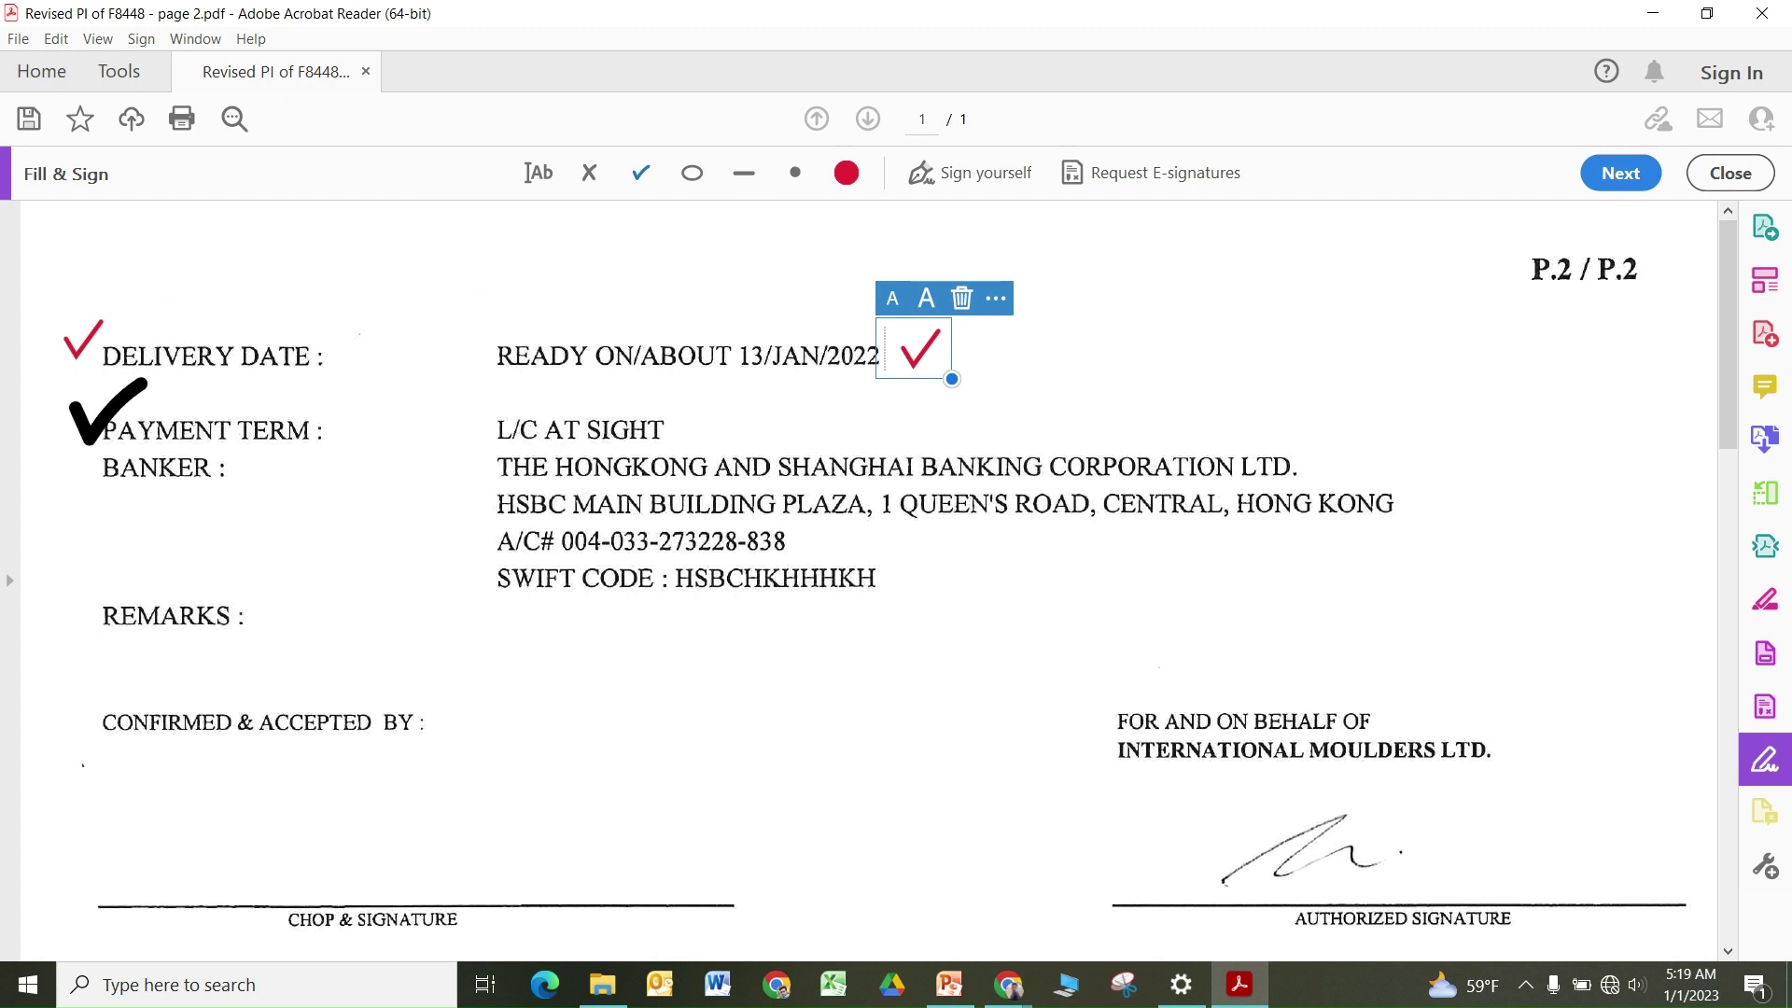
click(99, 420)
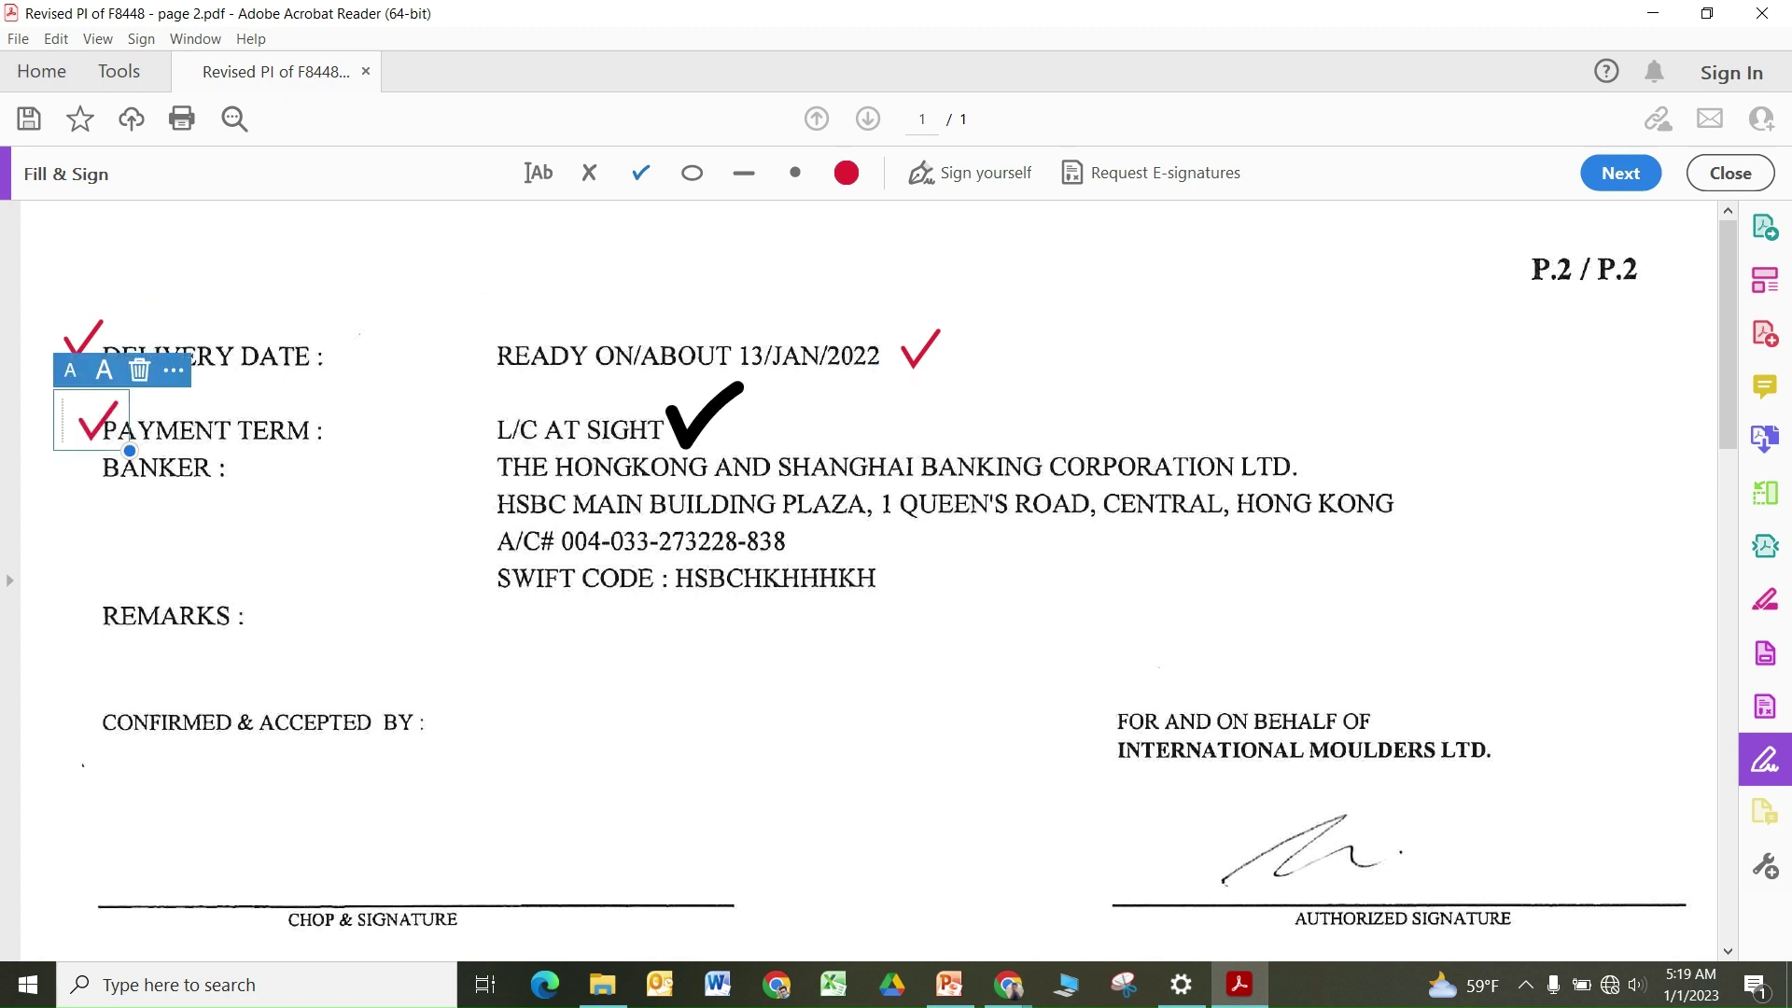
click(688, 421)
Step: Place checkmarks beside BANKER and the bank name, and on both sides of the account number and SWIFT code lines
click(83, 480)
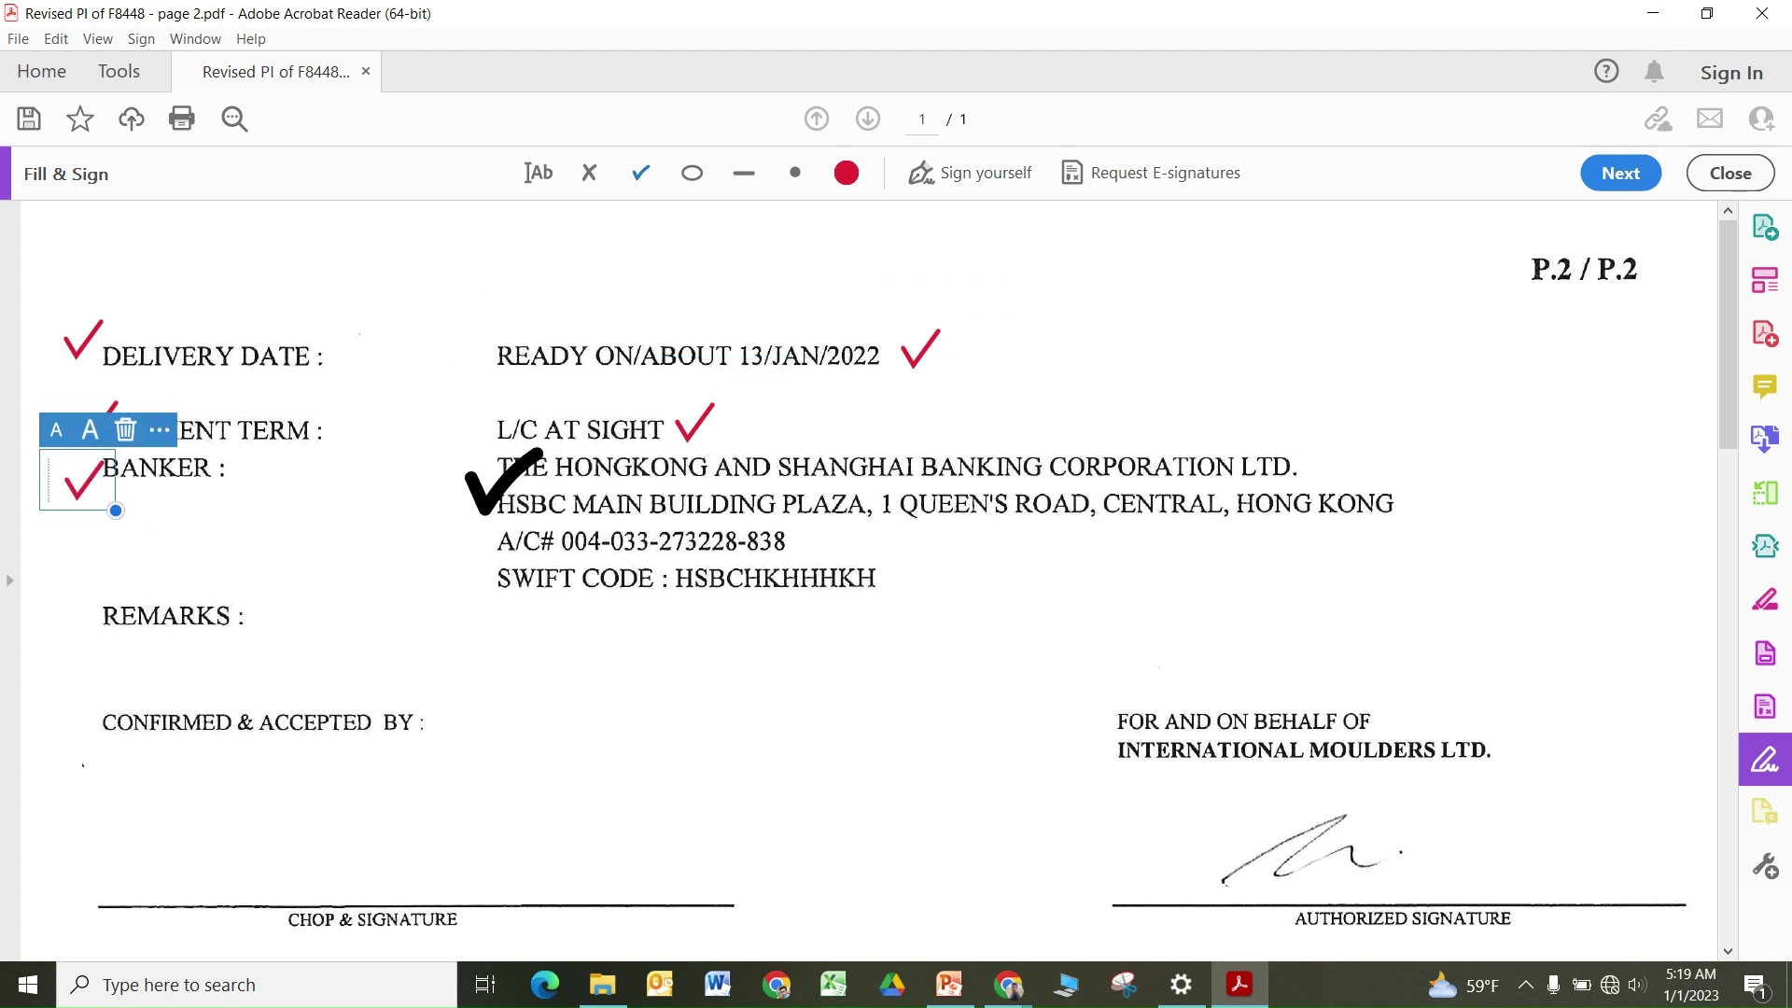
click(480, 468)
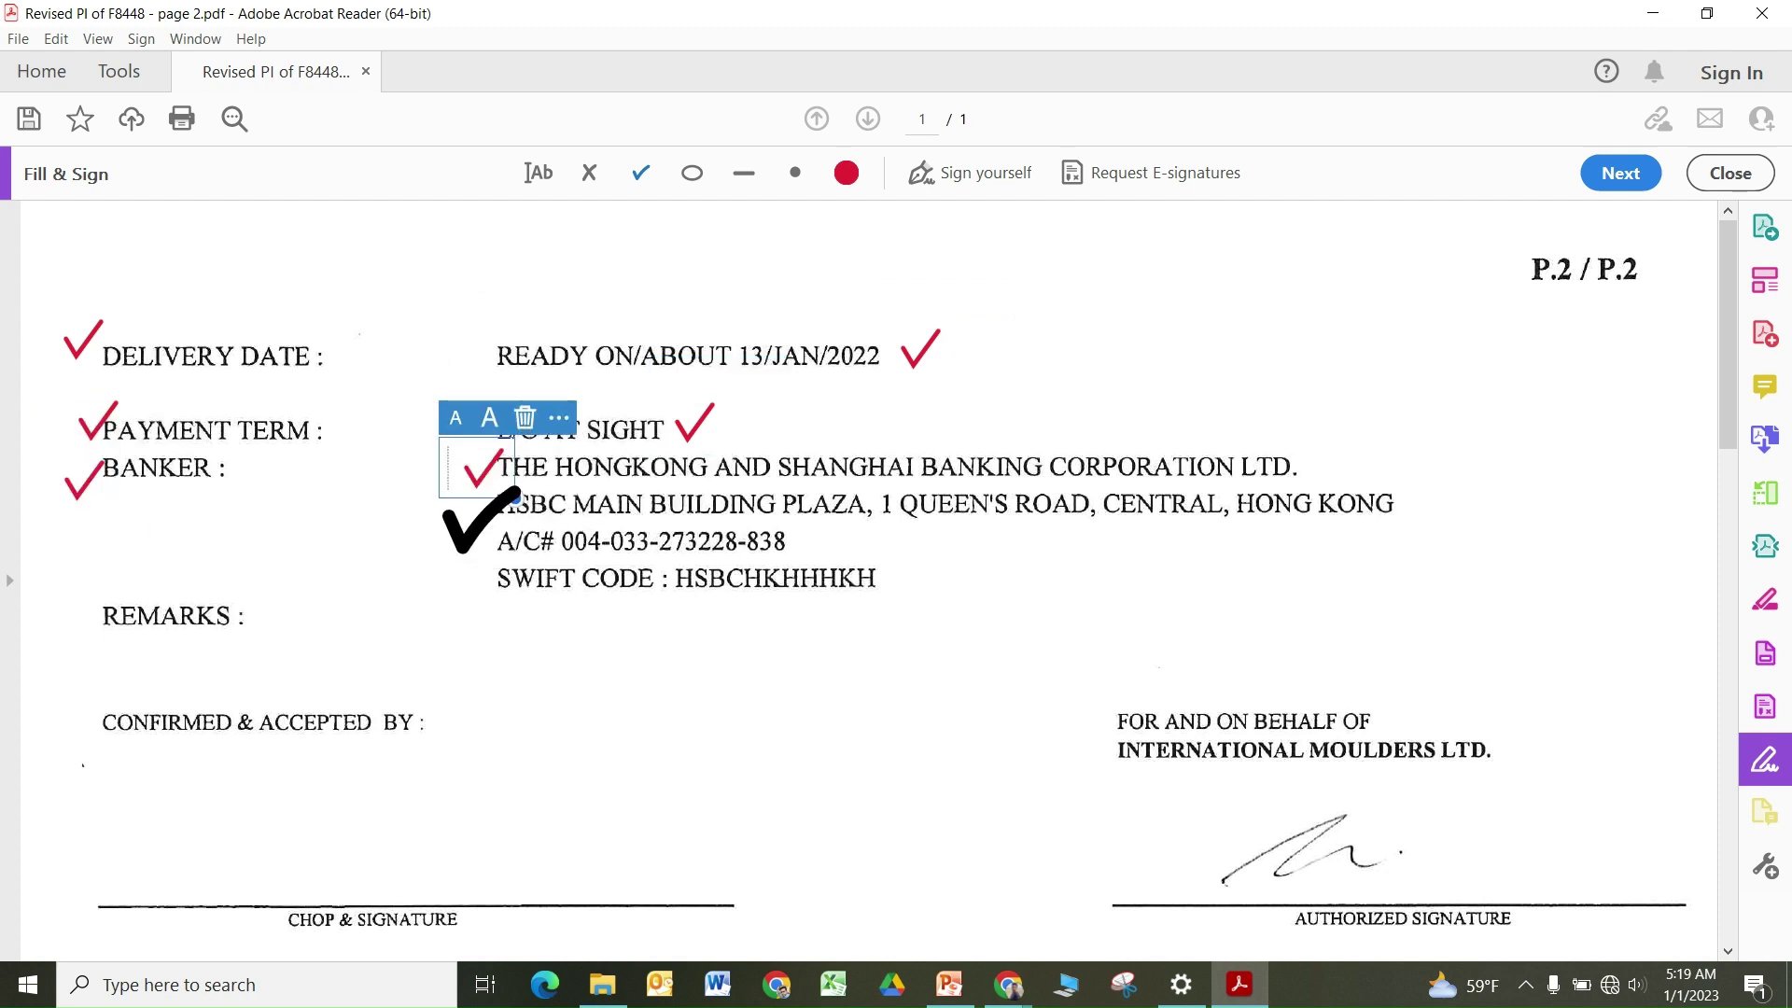
click(487, 532)
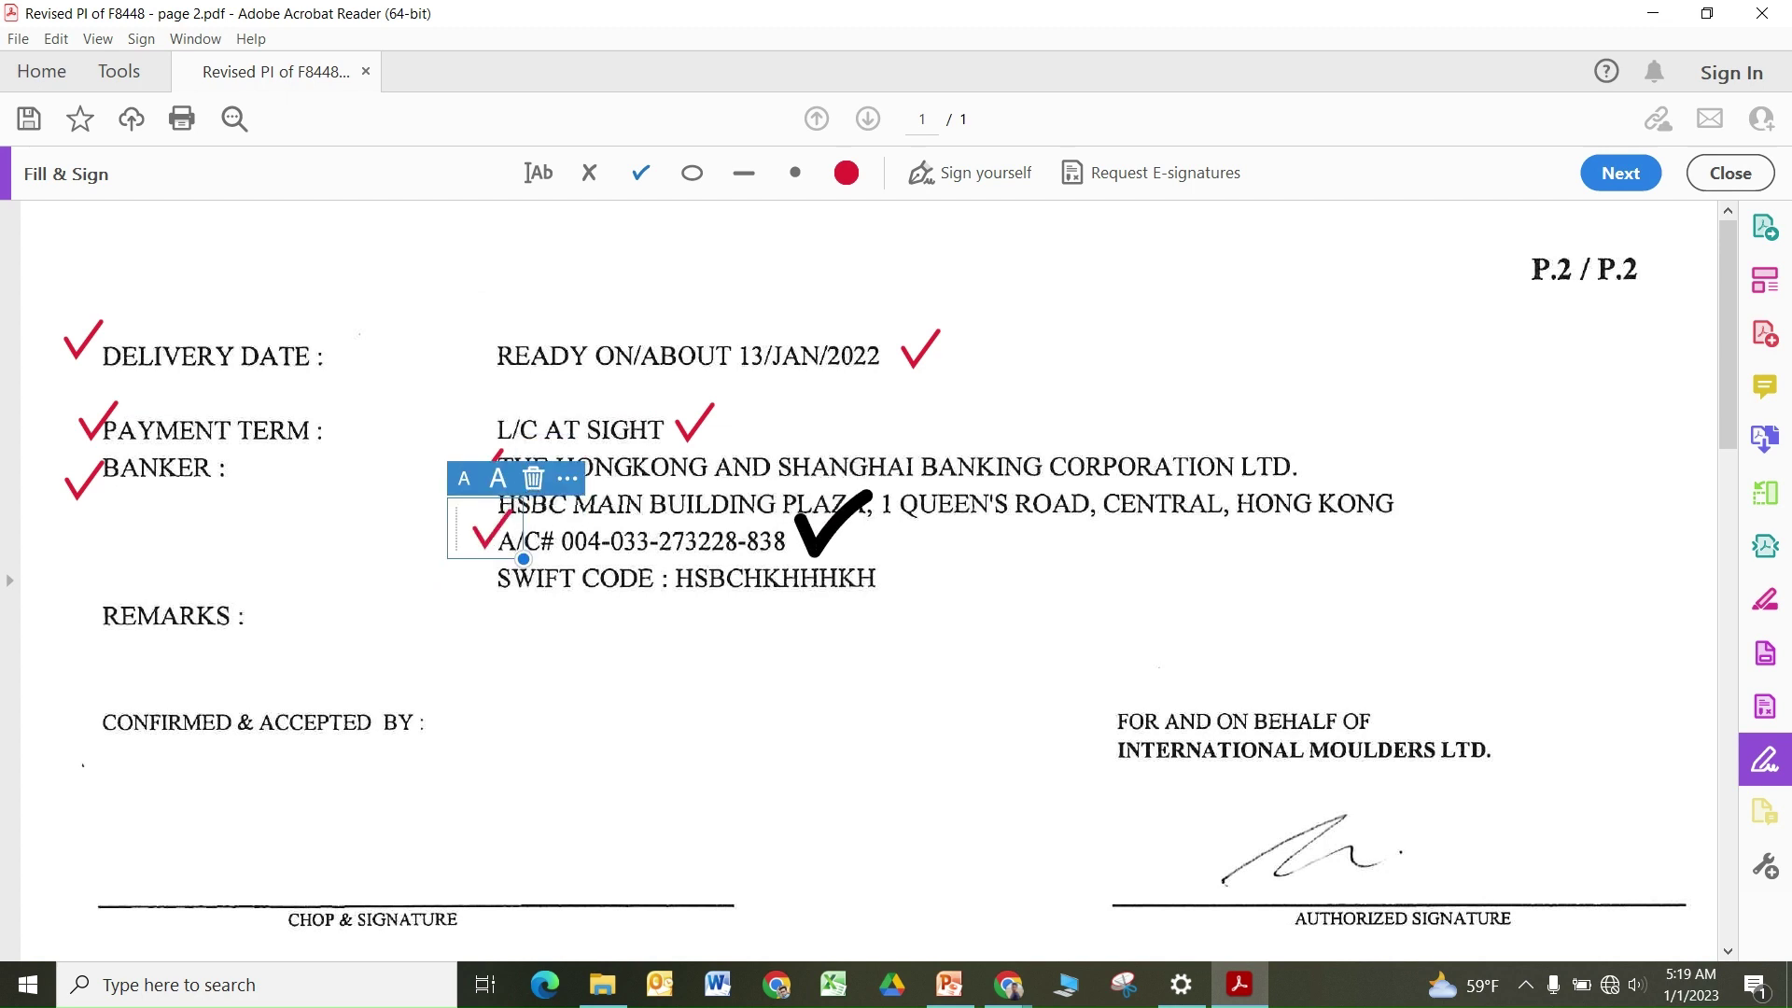
click(826, 528)
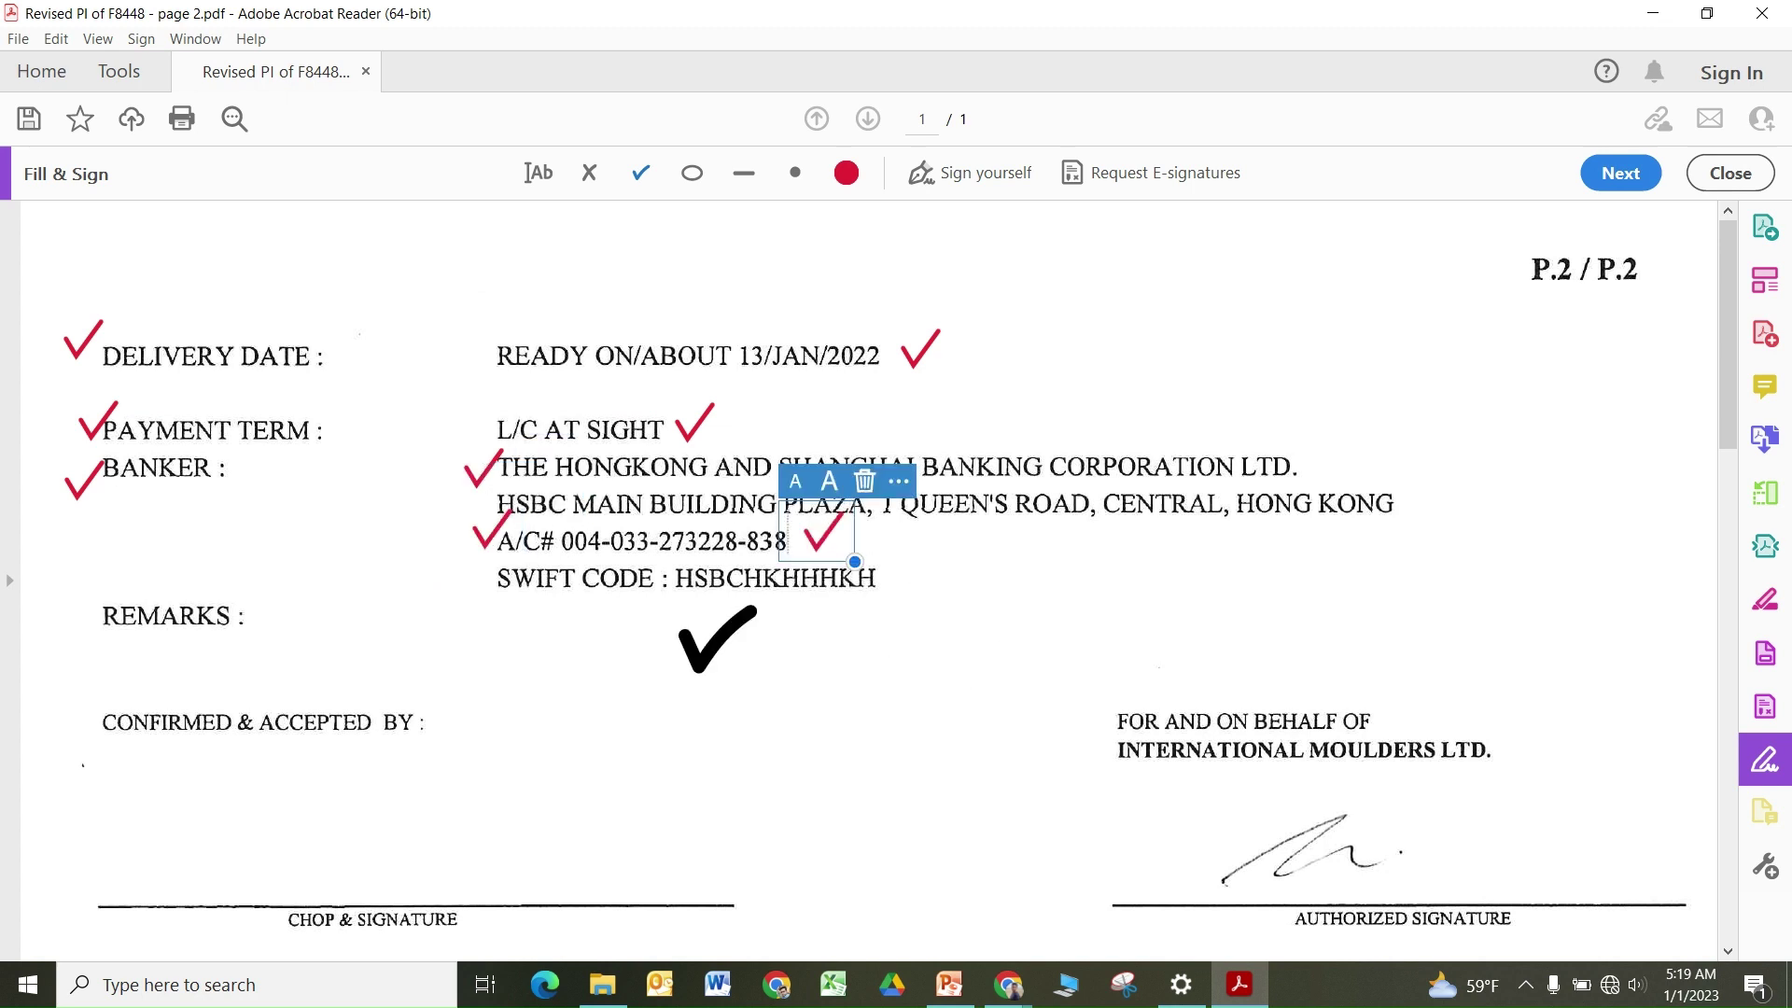
click(481, 576)
click(908, 574)
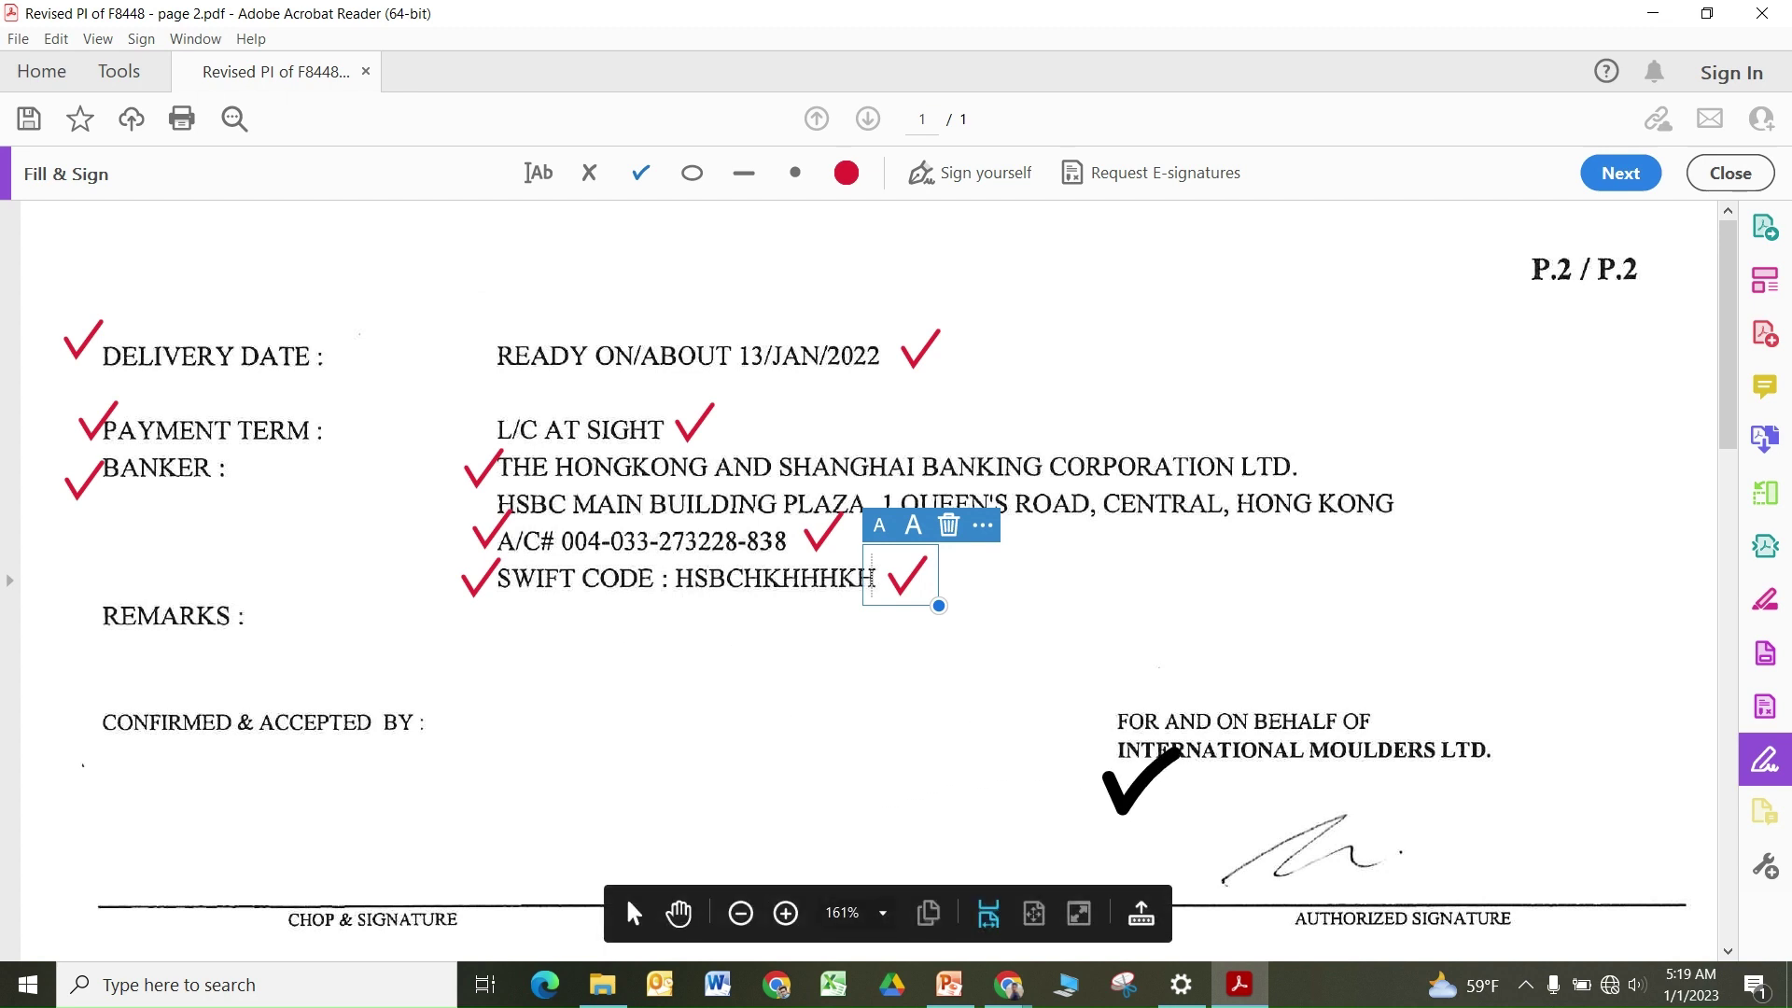
Step: Place checkmarks beside FOR AND ON BEHALF OF and above CHOP & SIGNATURE, and close the page 2 document without saving
click(1087, 739)
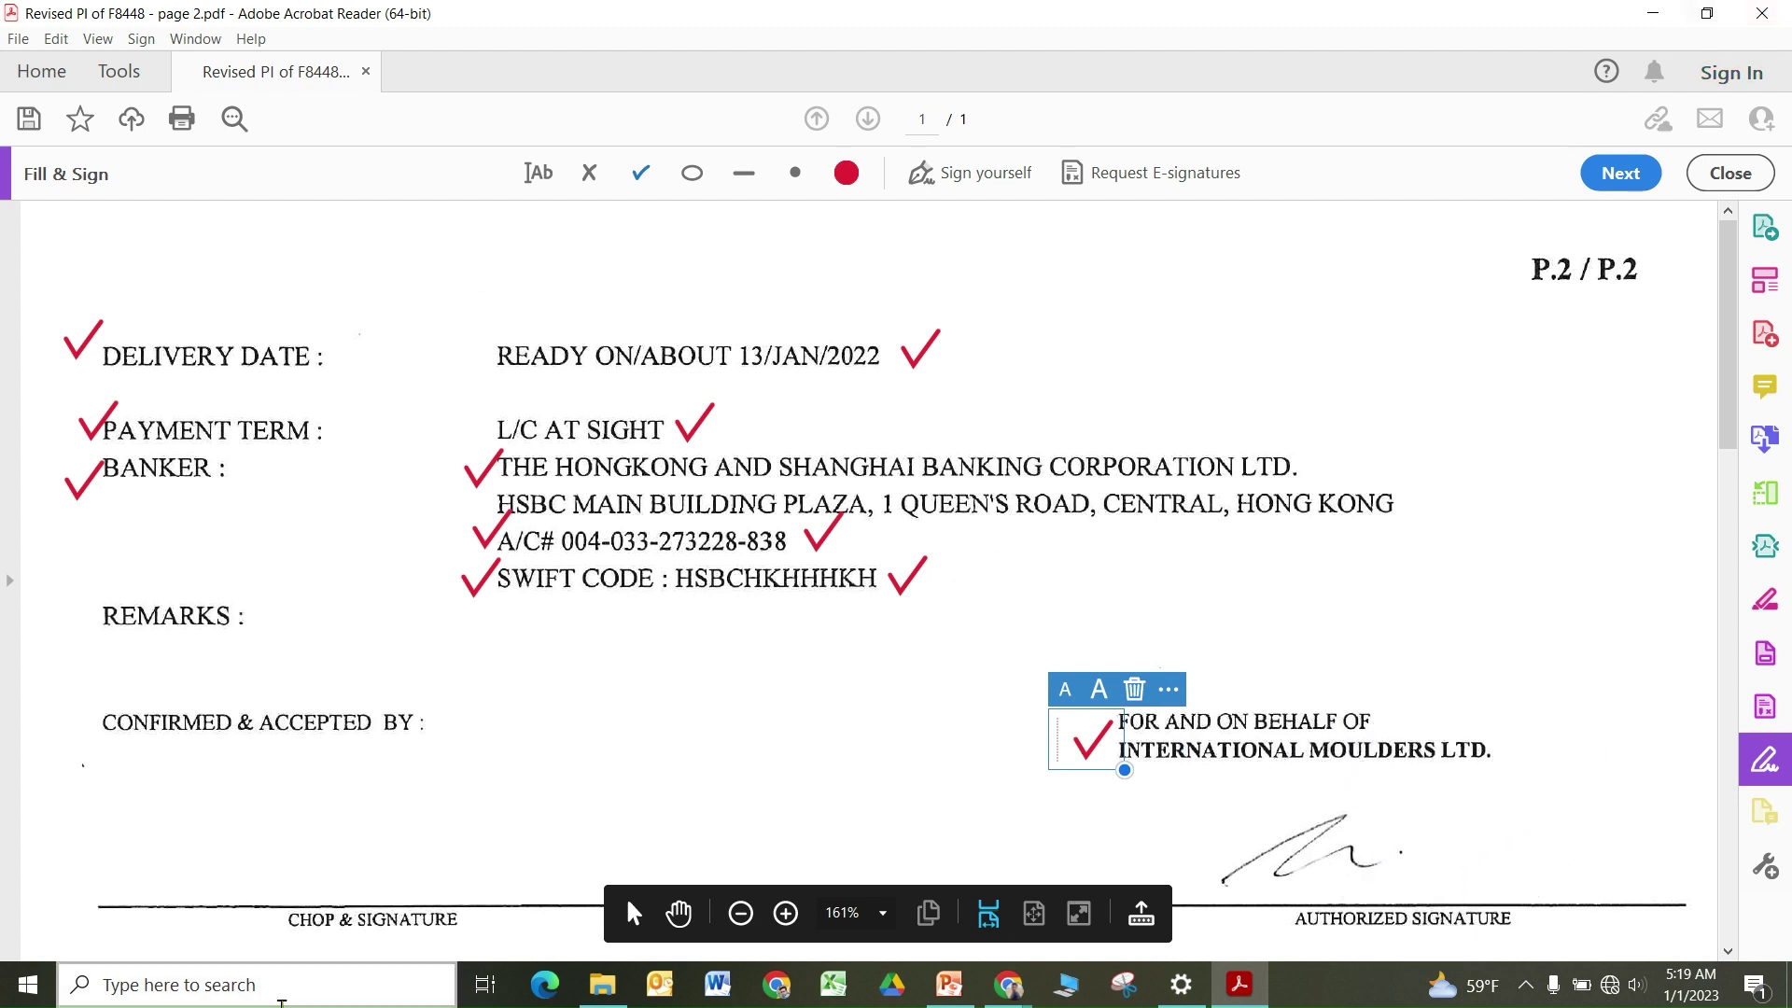
click(313, 867)
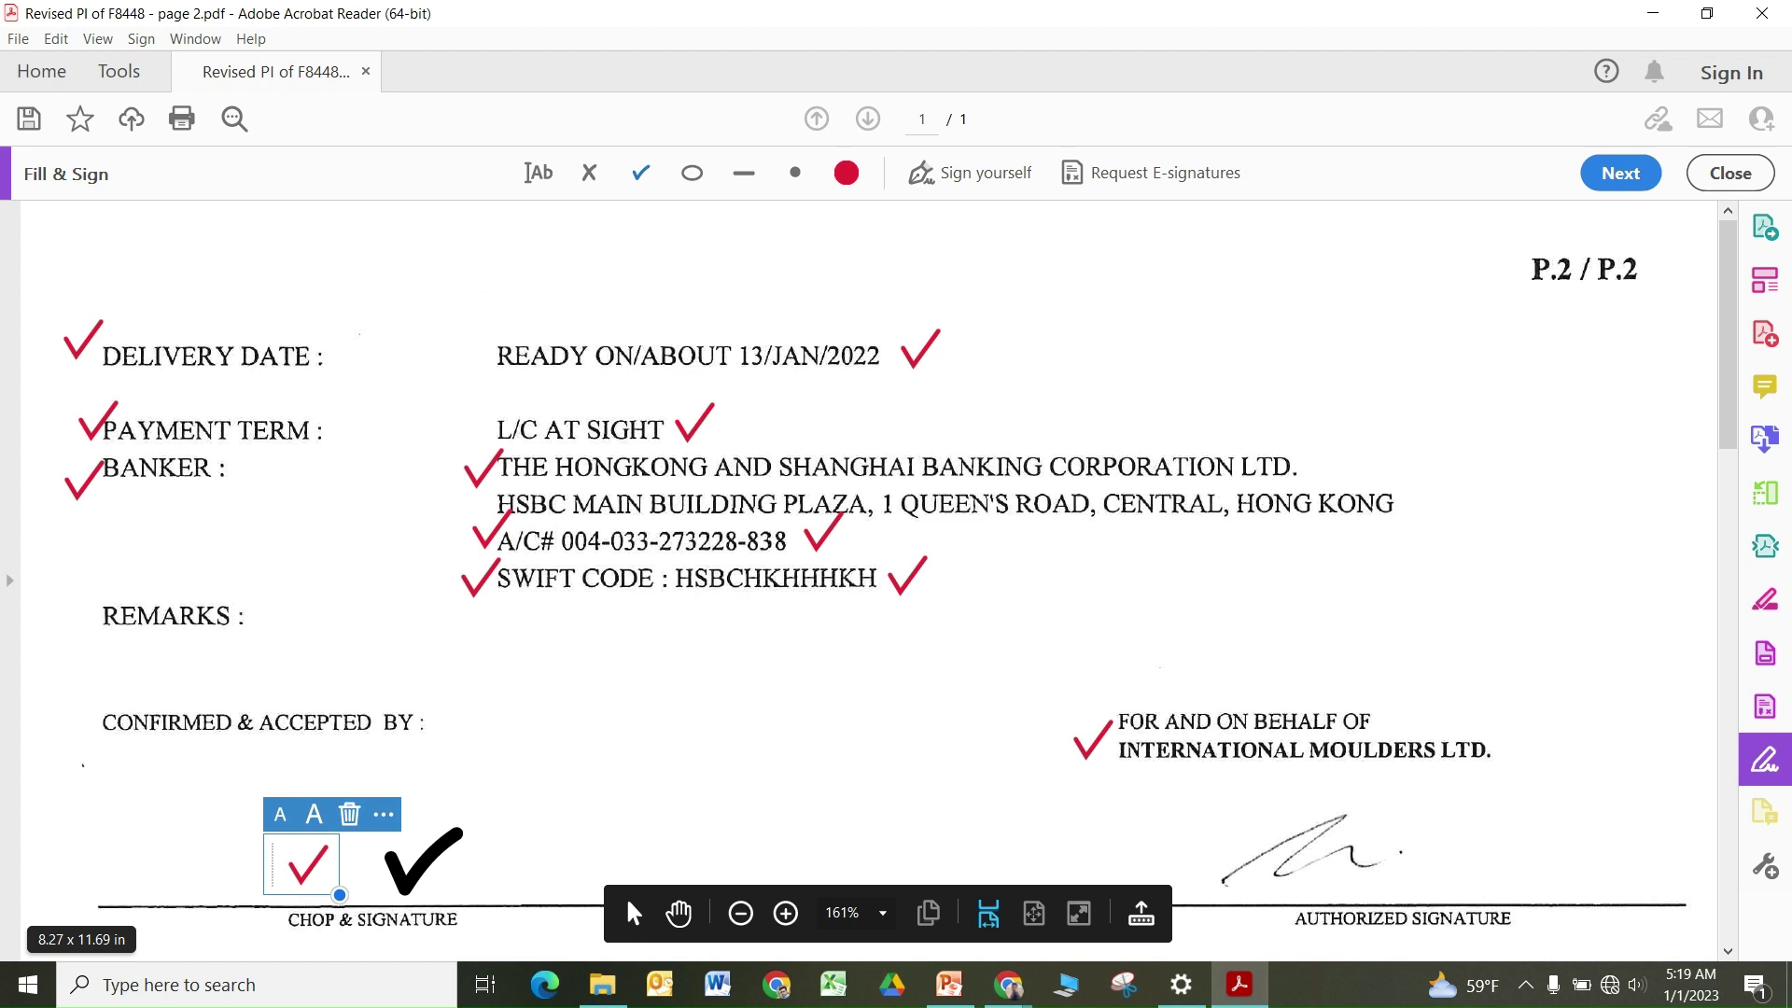
click(1763, 9)
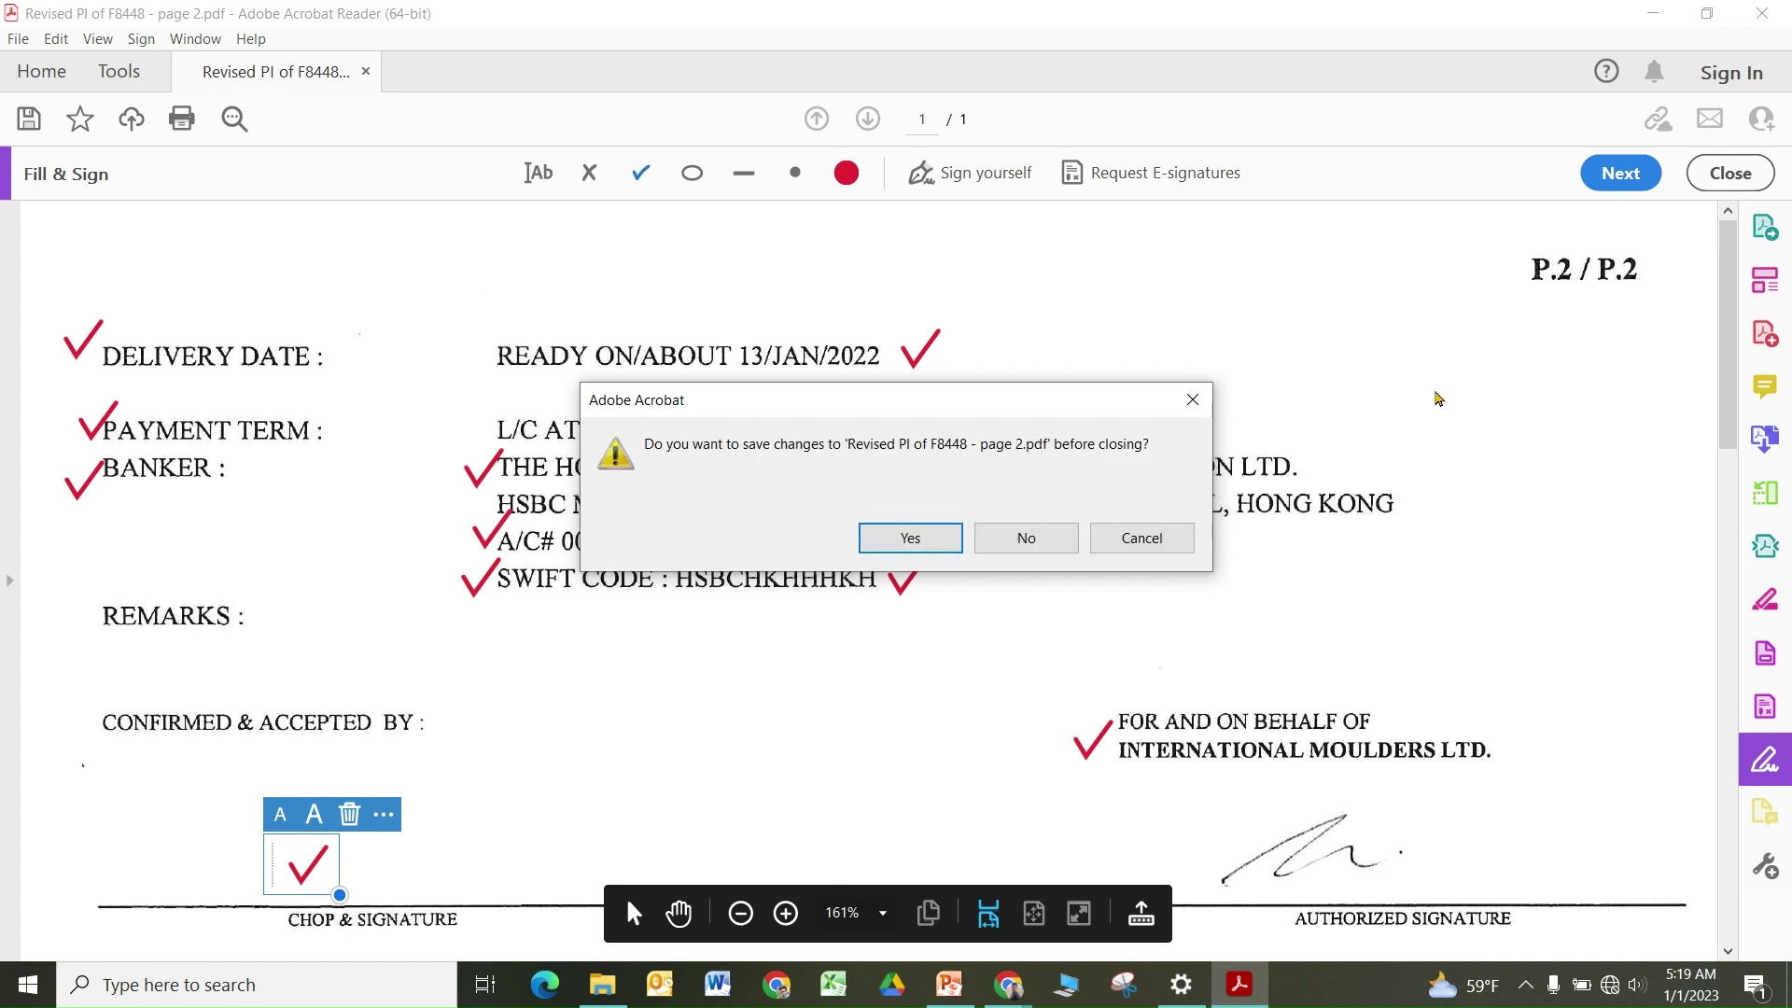
click(1026, 537)
Step: In the 2PP Micro Range & DD+ invoice, place checkmarks beside the PROFORMA INVOICE title, PI NO, PI DATE, Seller and the seller's Address
click(644, 313)
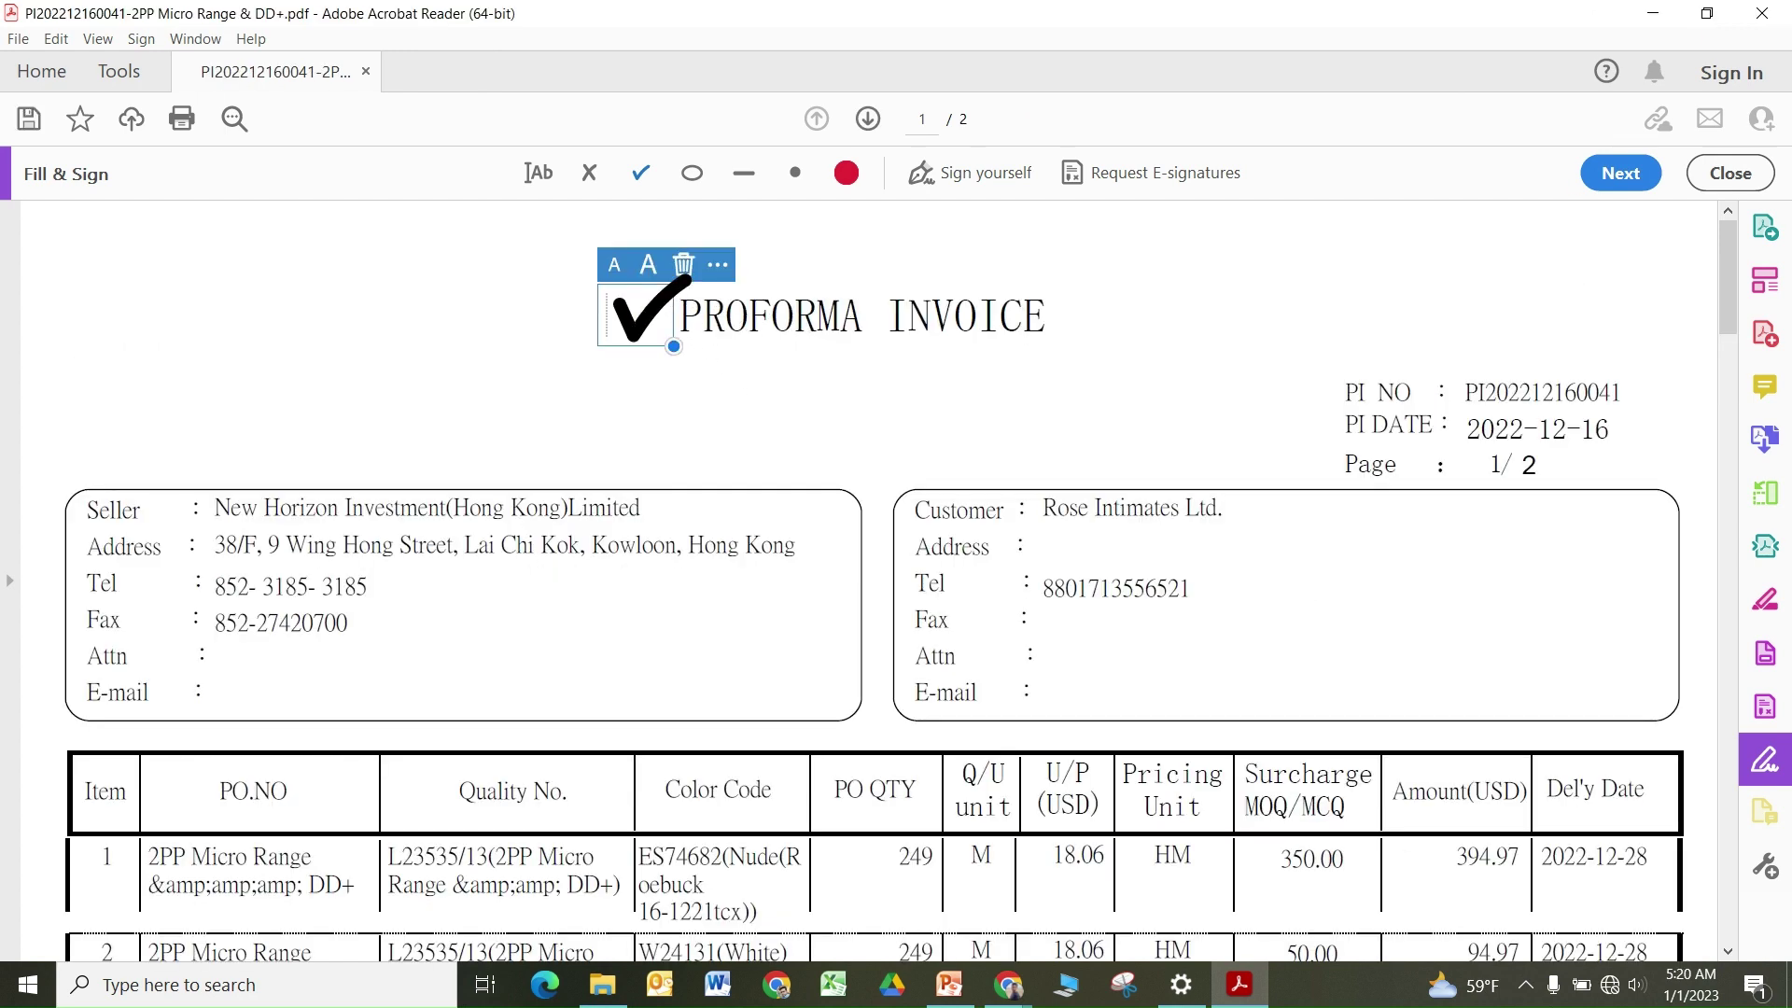
click(1307, 370)
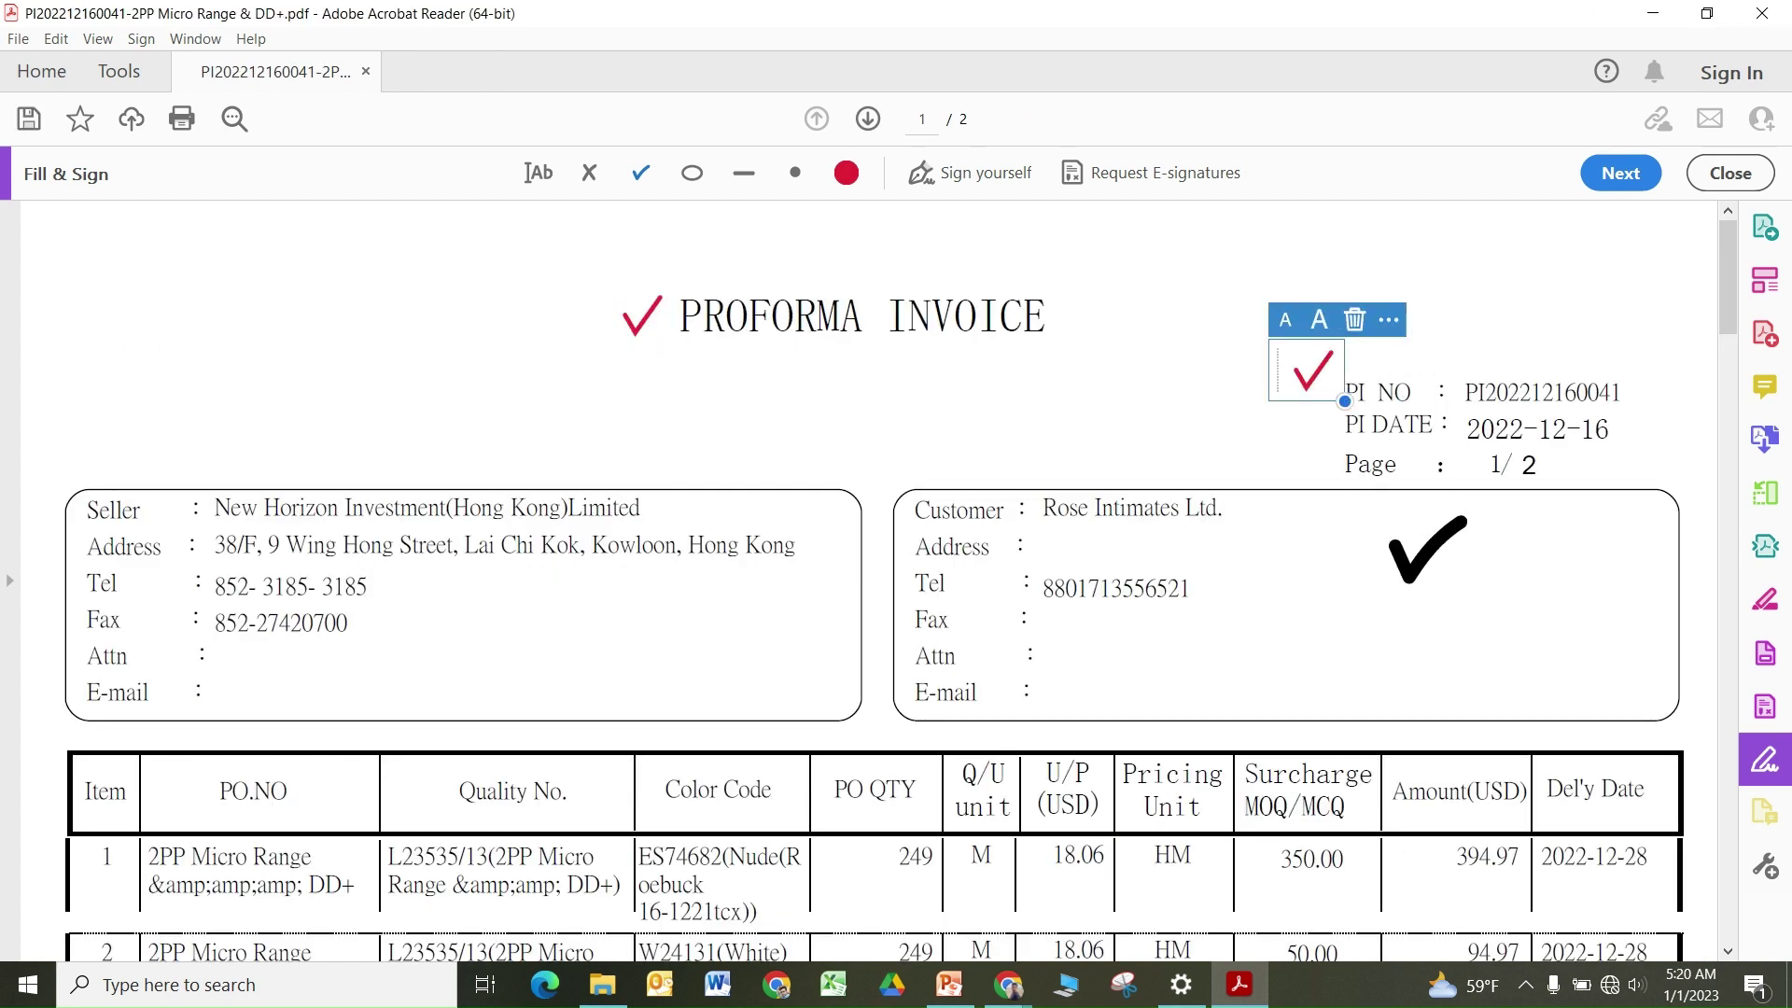
click(1317, 416)
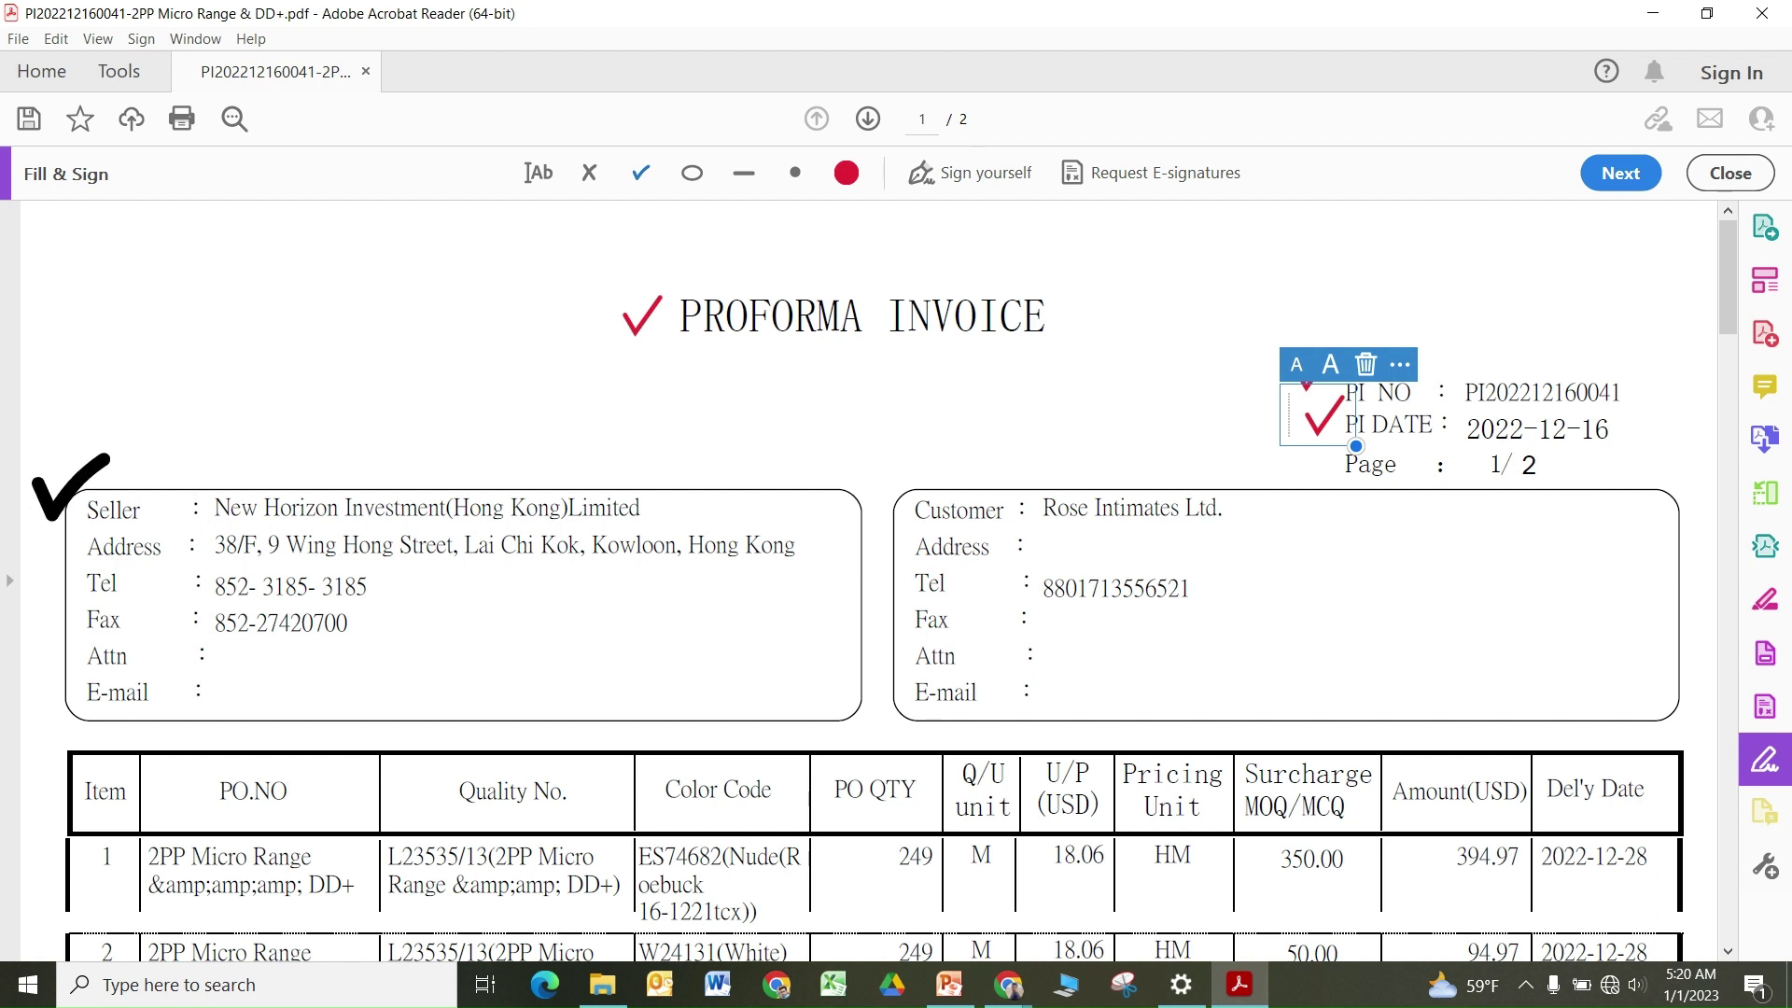
click(59, 495)
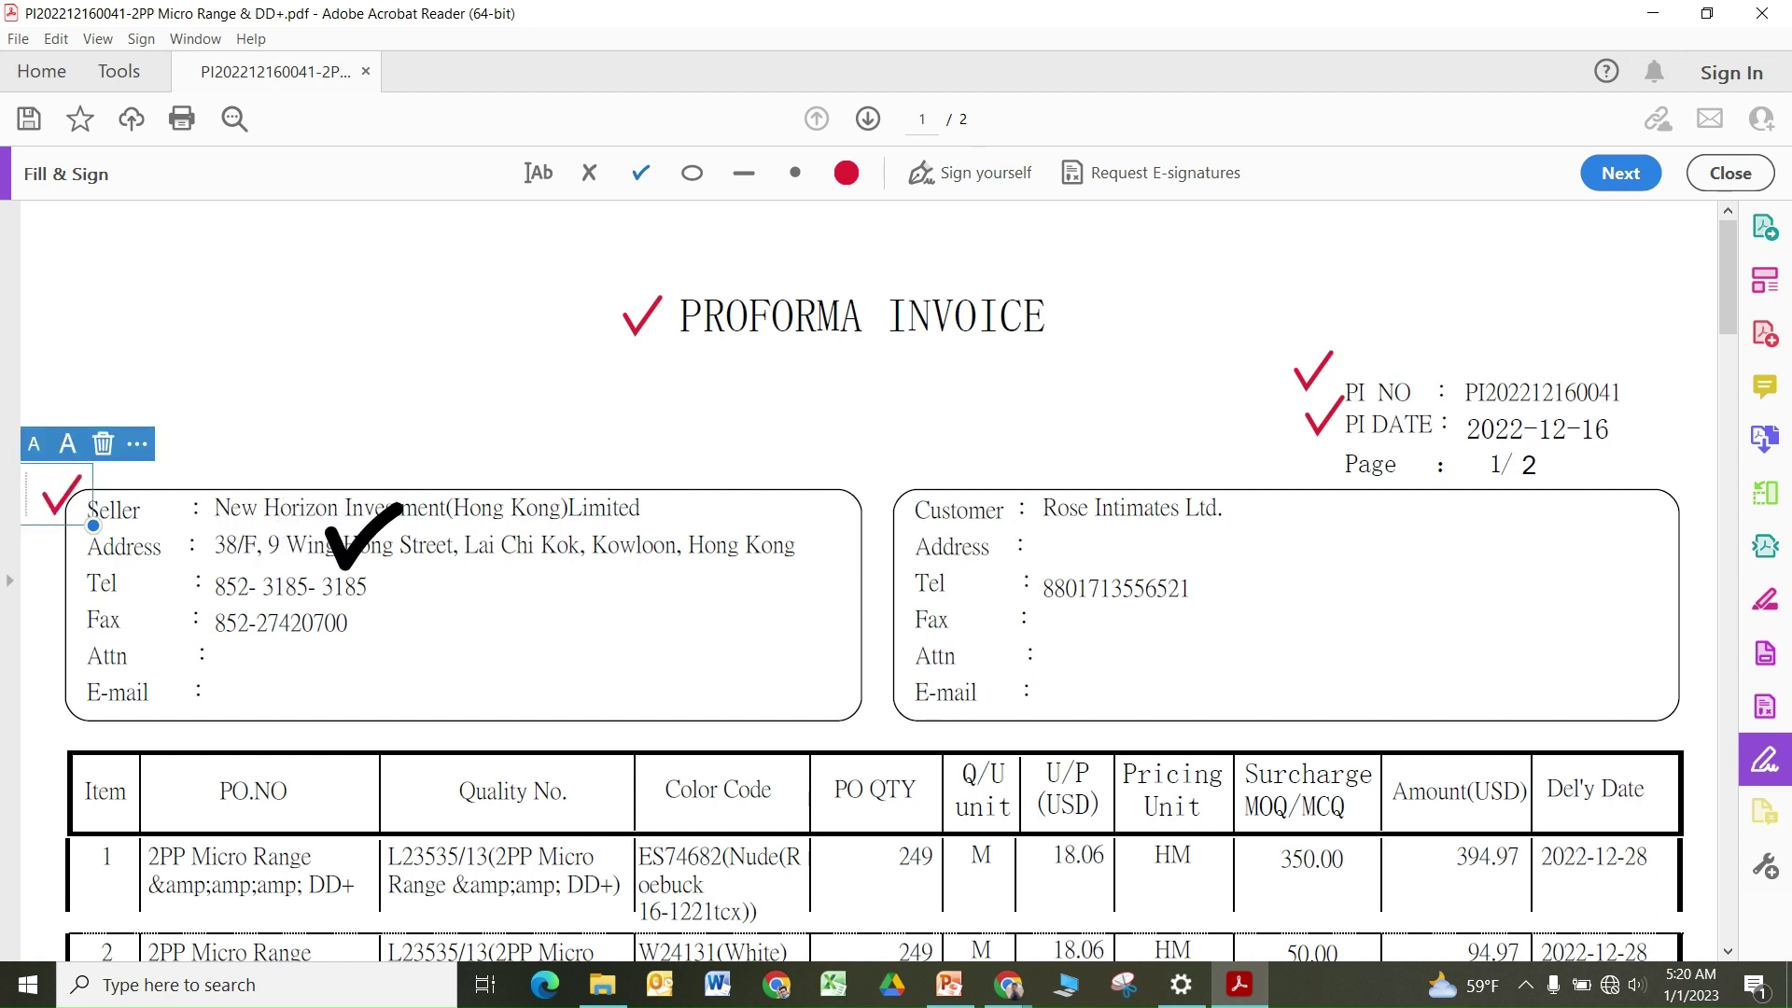
click(66, 541)
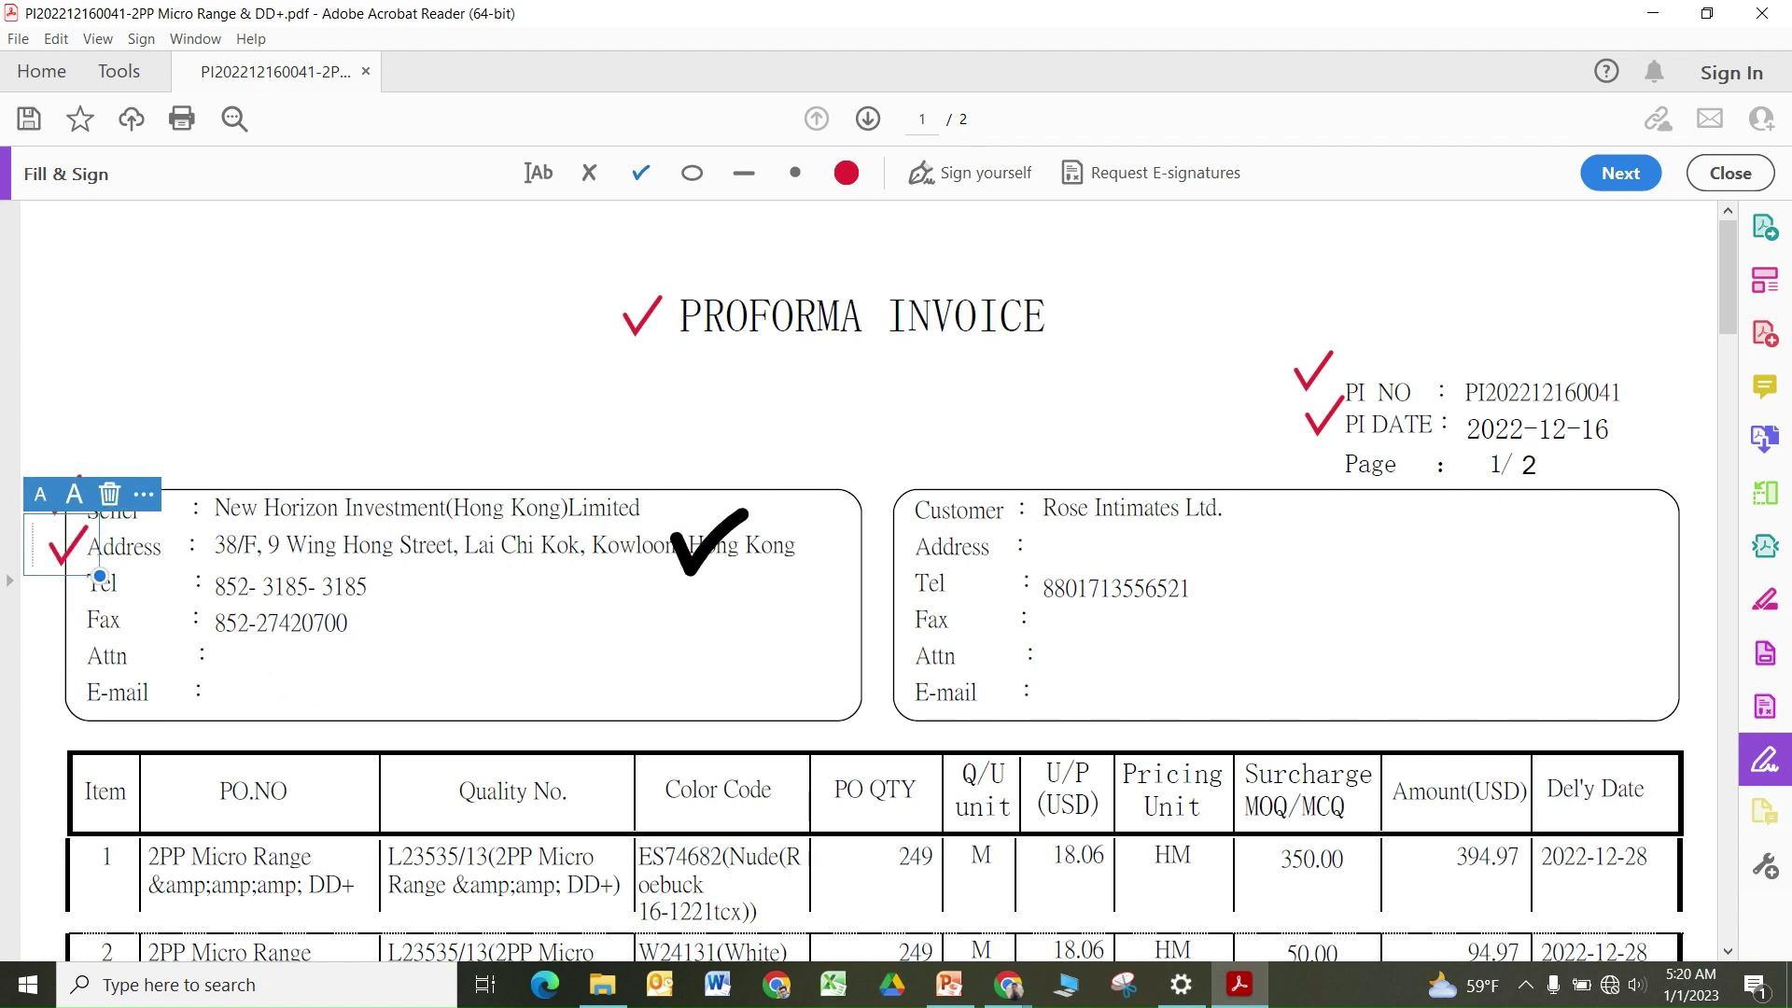
Step: Place checkmarks beside the Customer label and, in the item 1 row, at the item number, before the Quality No. and on both sides of the color code
click(919, 481)
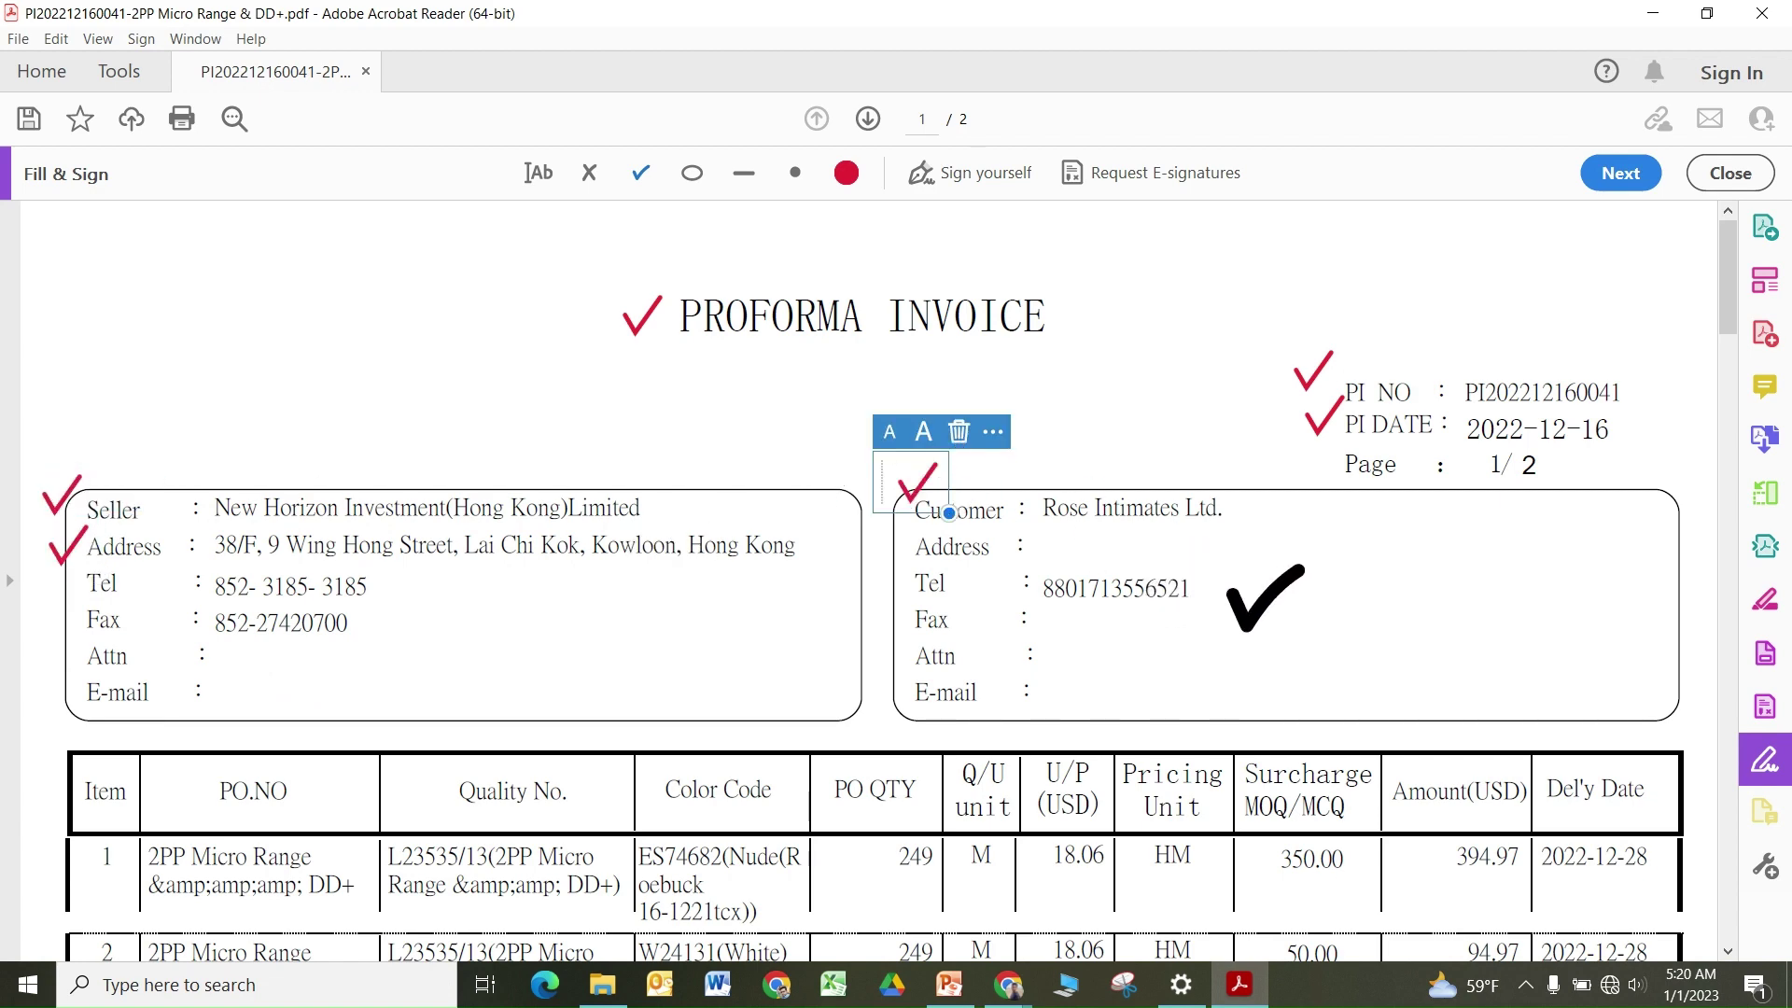
scroll(933, 560, down, 5)
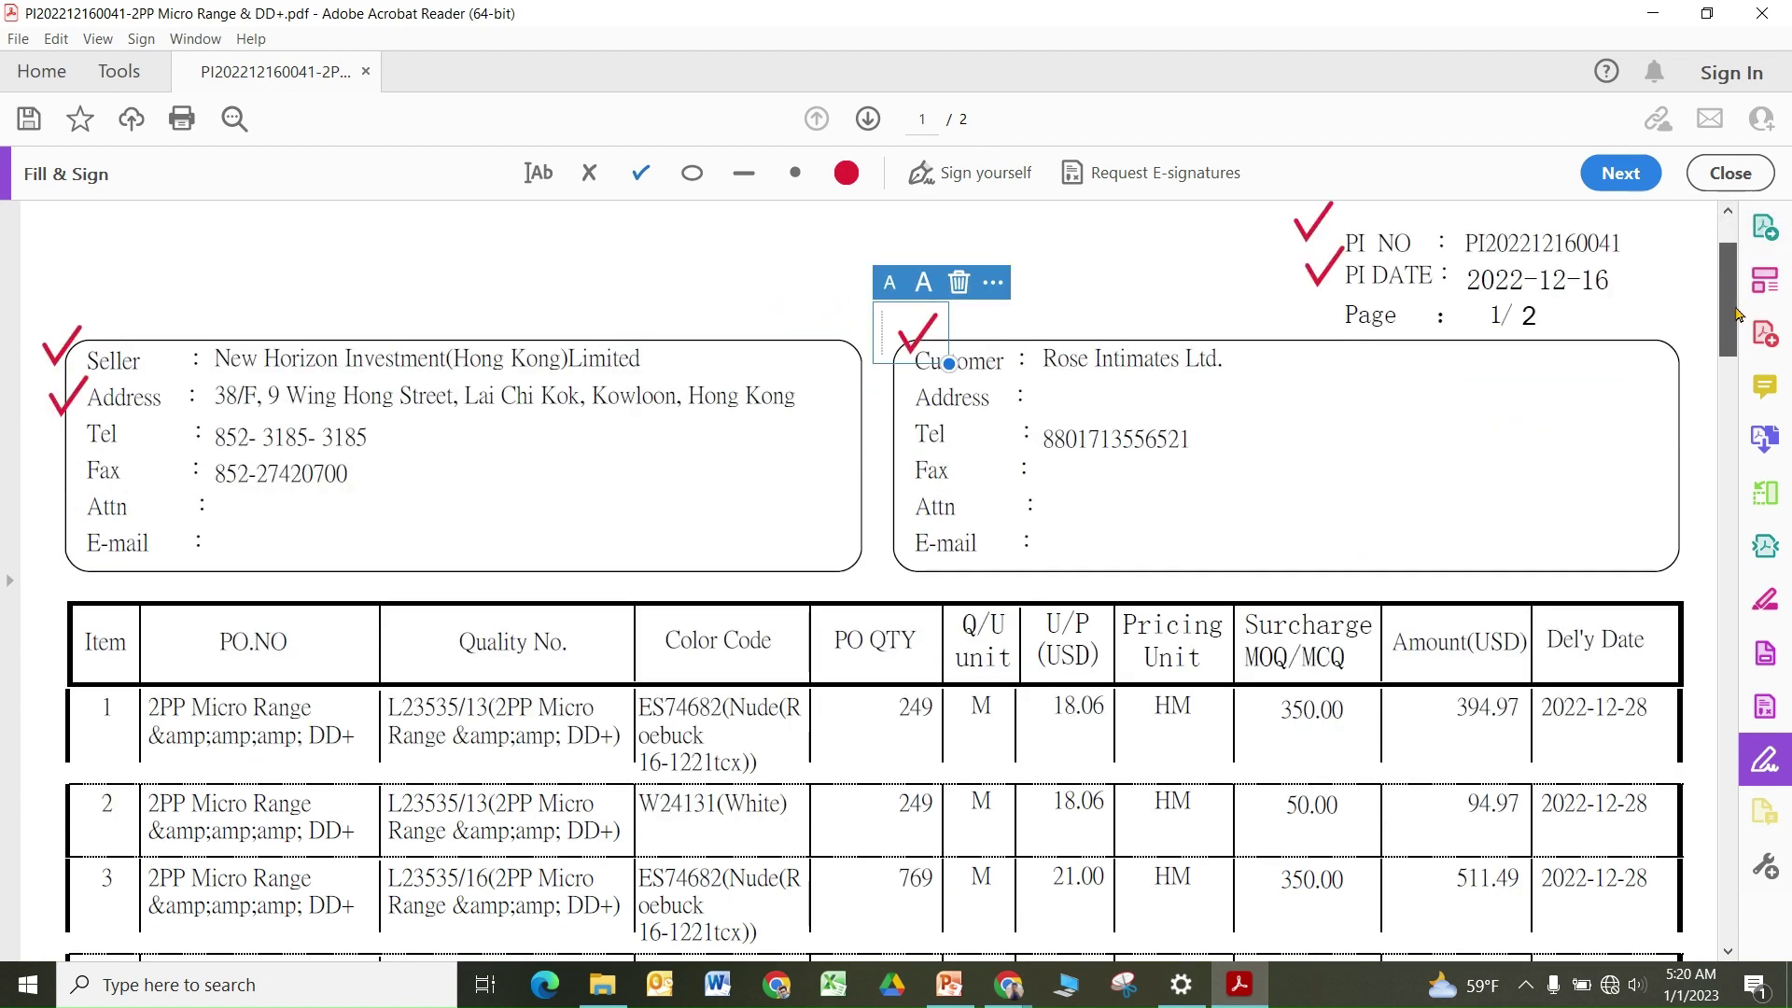
click(88, 487)
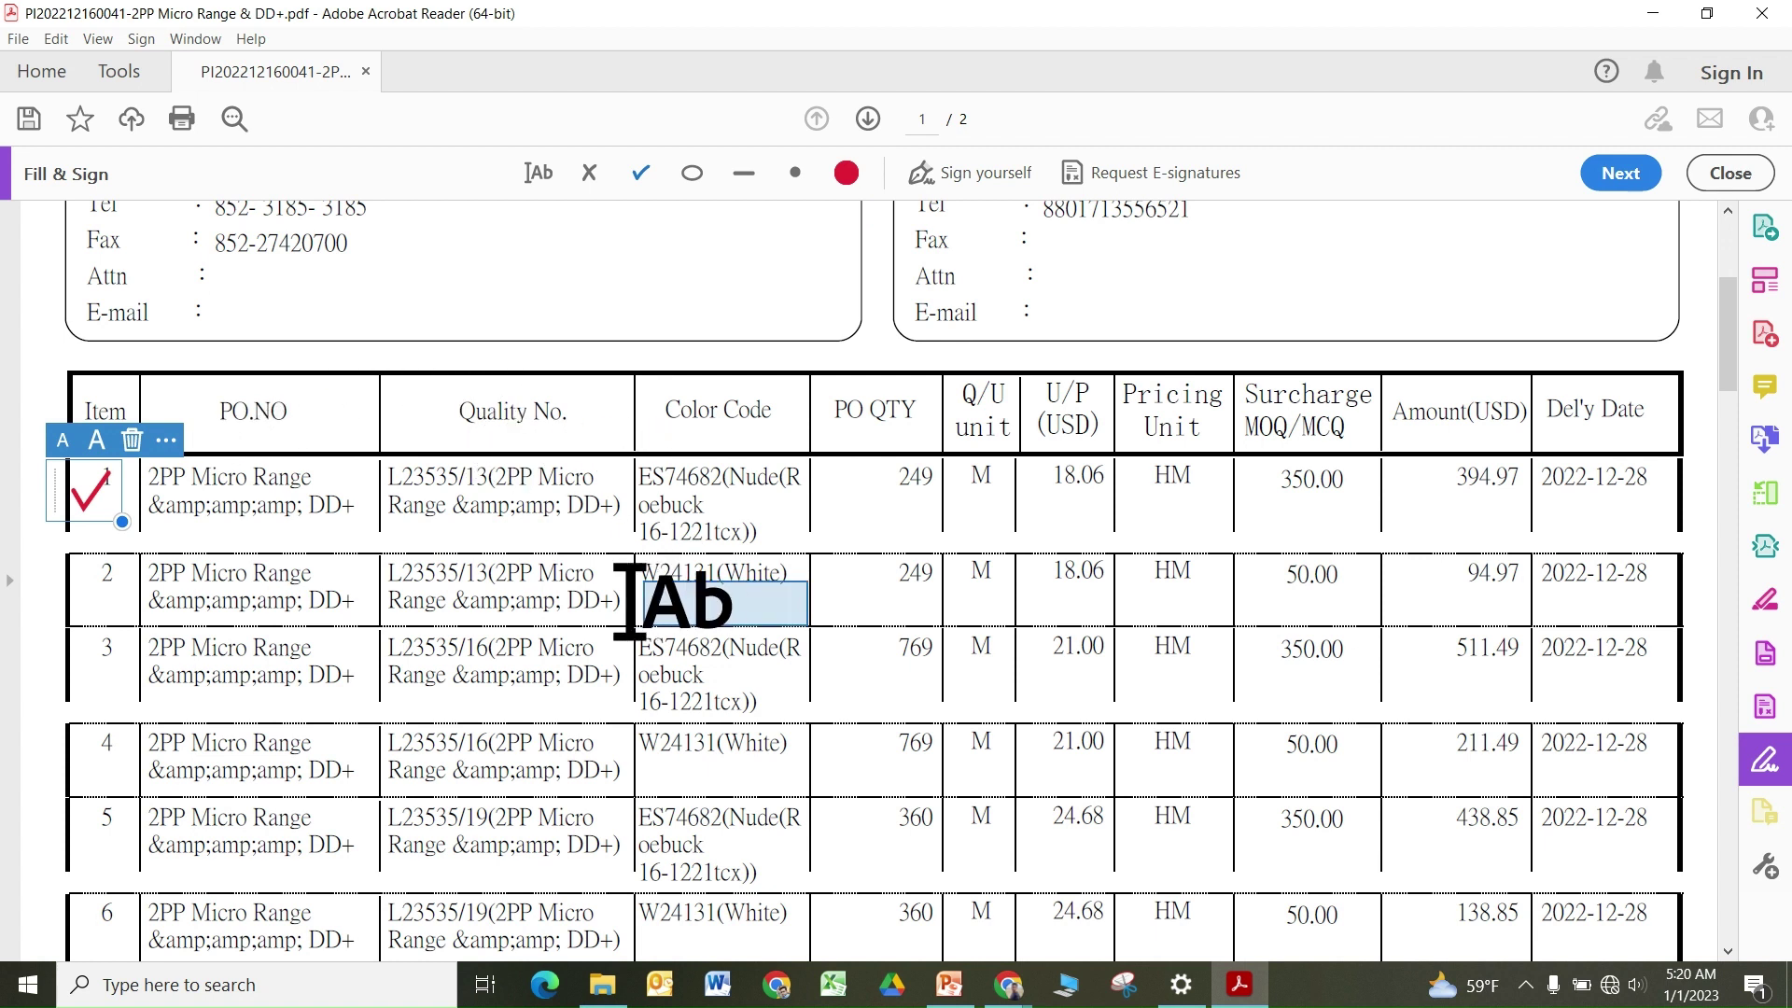
click(372, 463)
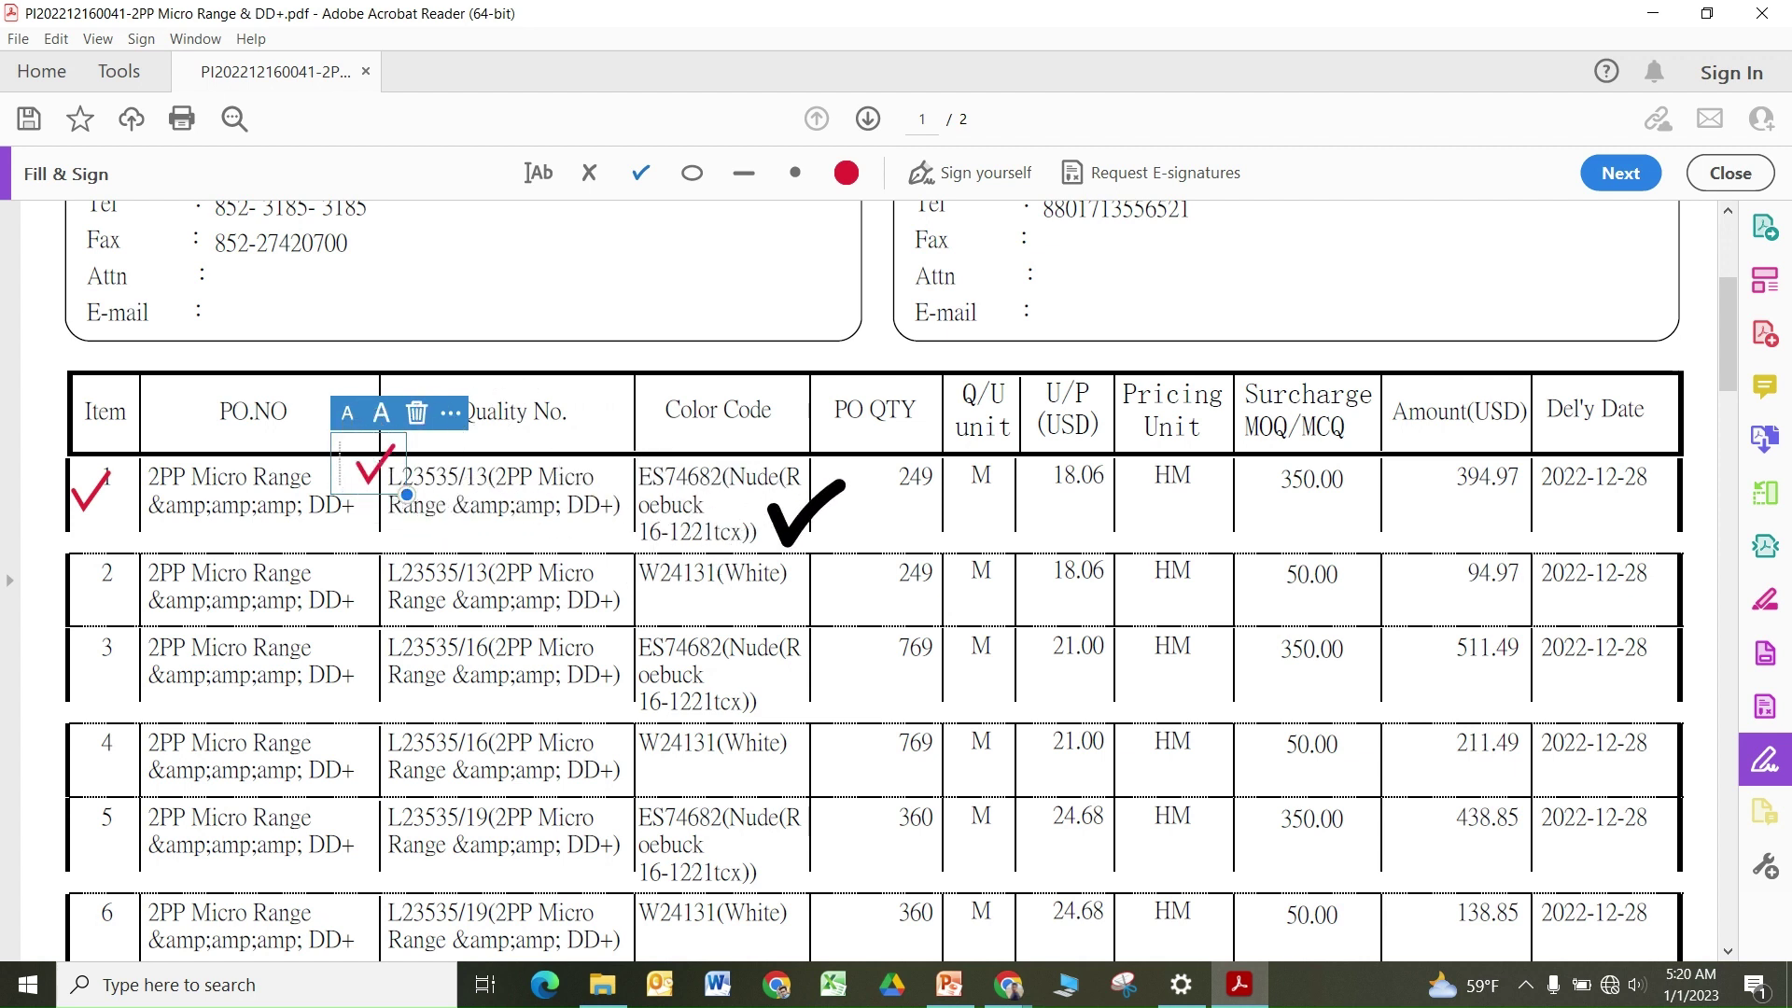
click(798, 518)
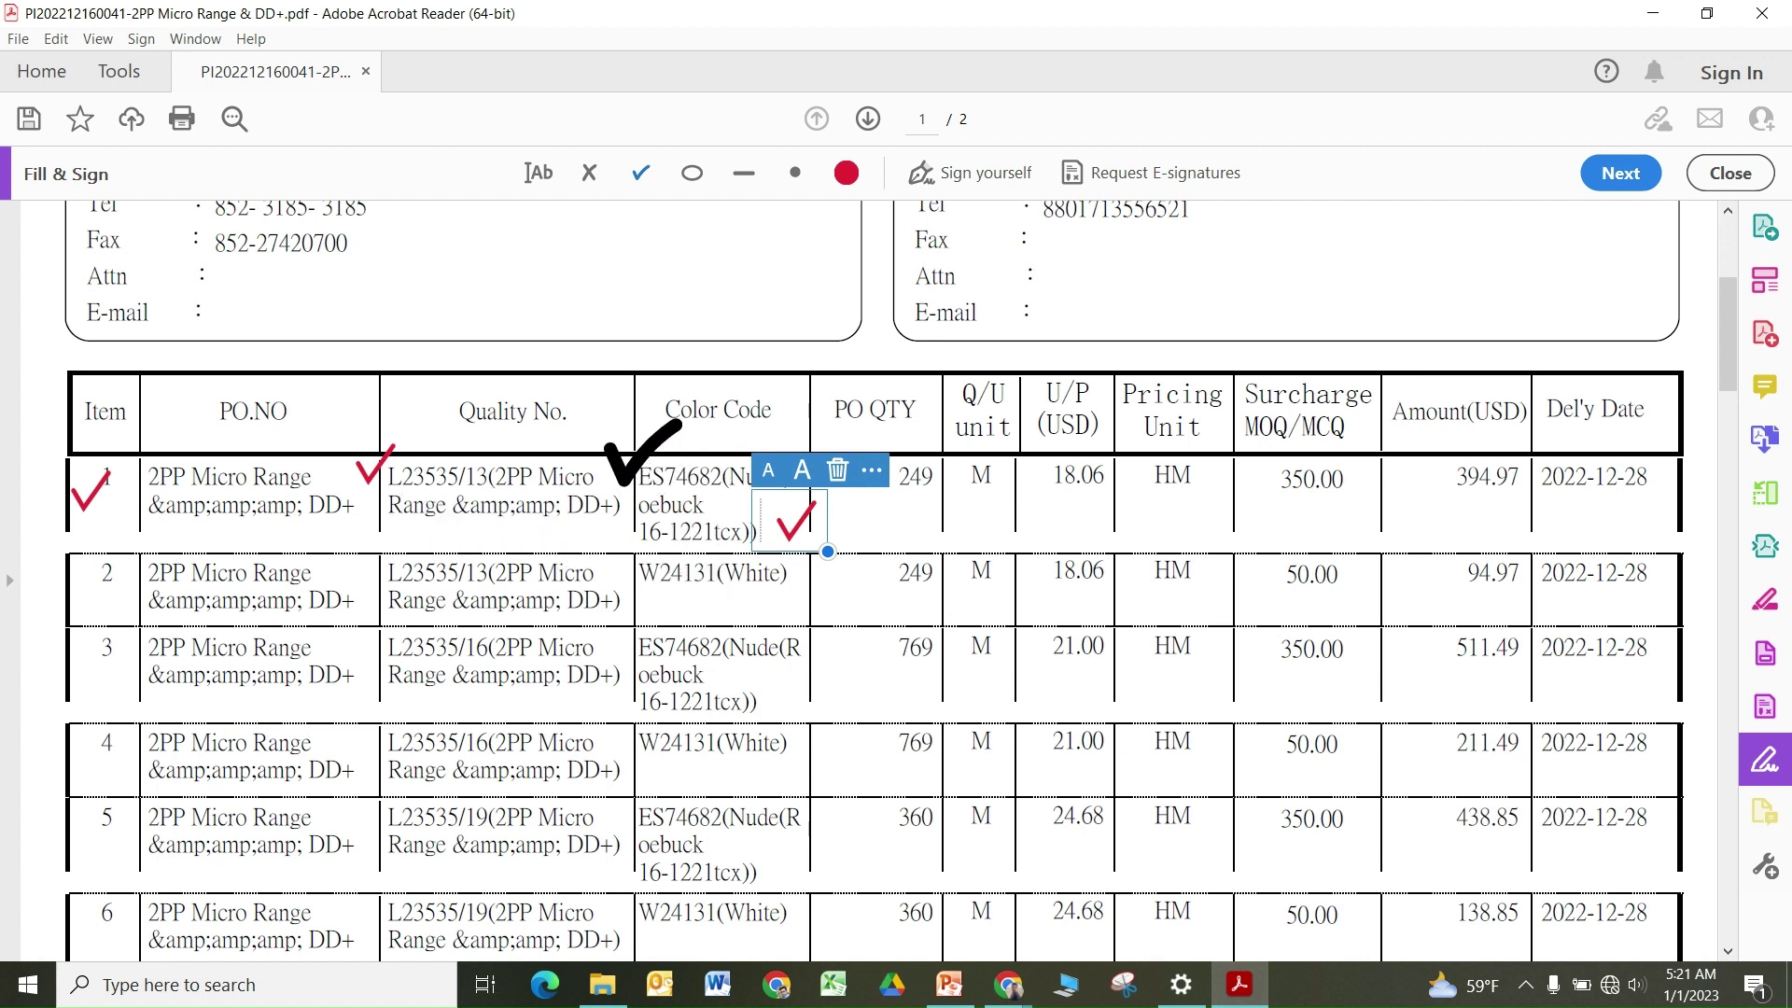
click(633, 462)
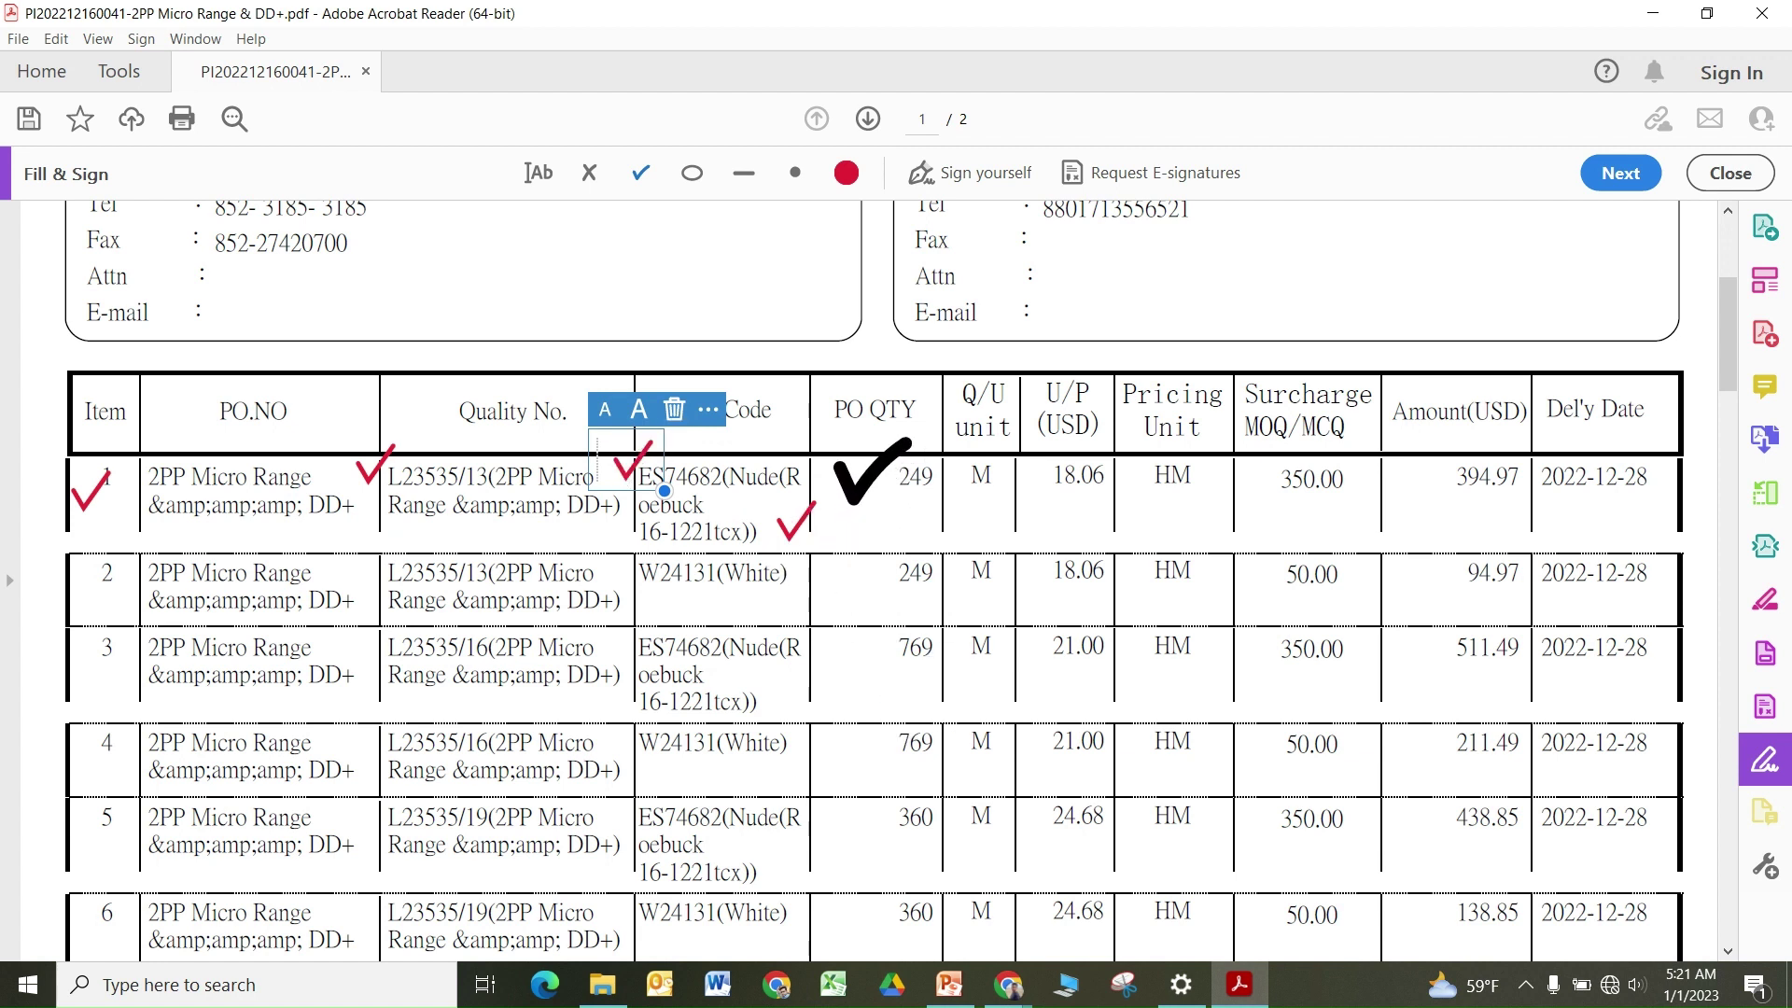
Step: In the item 1 row, place checkmarks at the PO quantity, Q/U unit, surcharge and amount, and after the delivery date
click(856, 479)
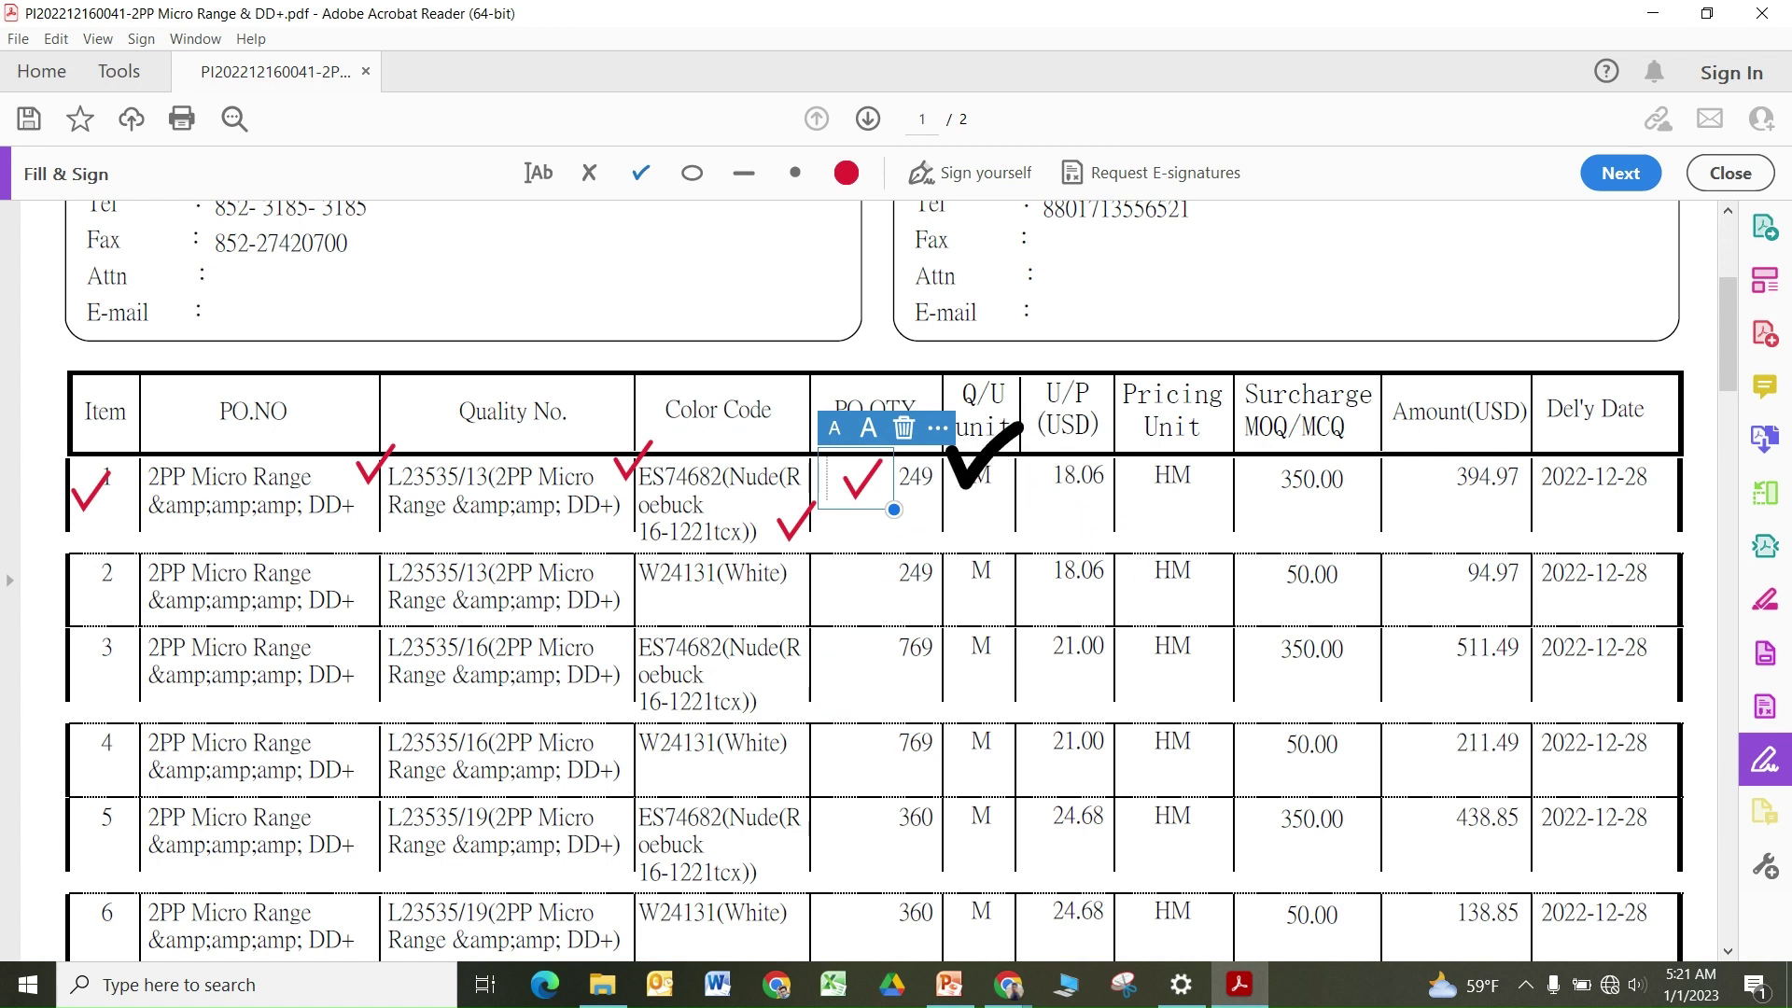
click(975, 464)
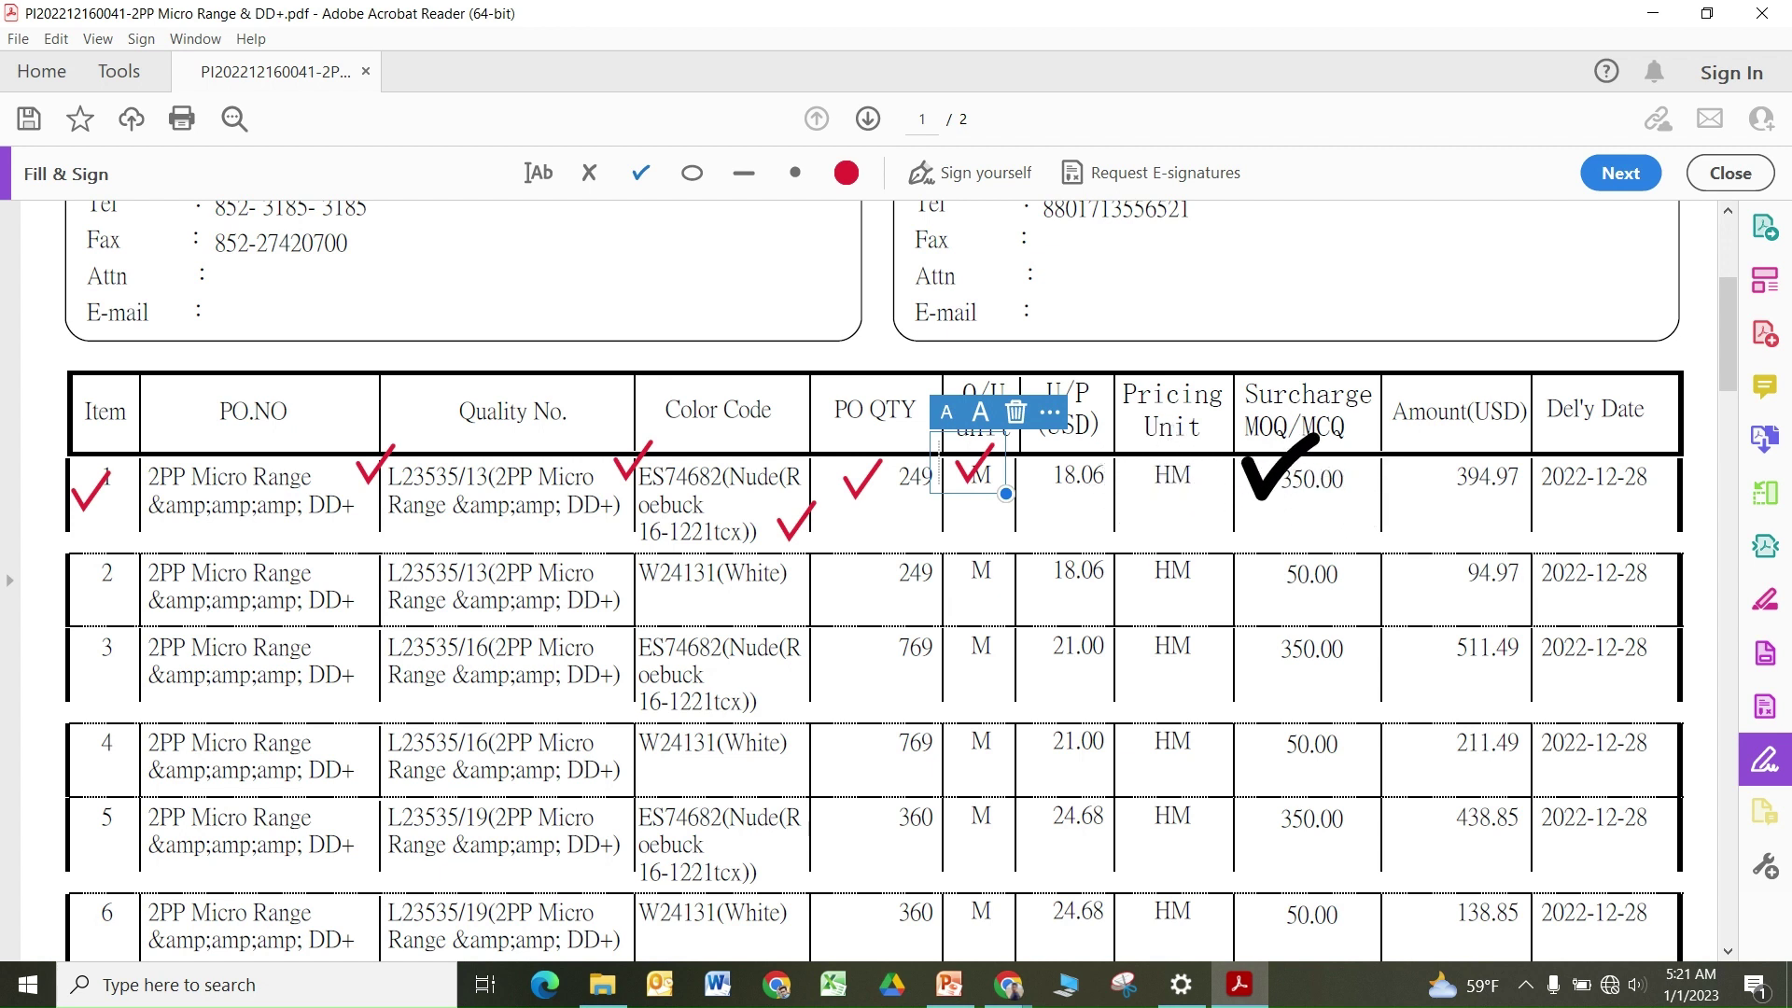
click(1270, 478)
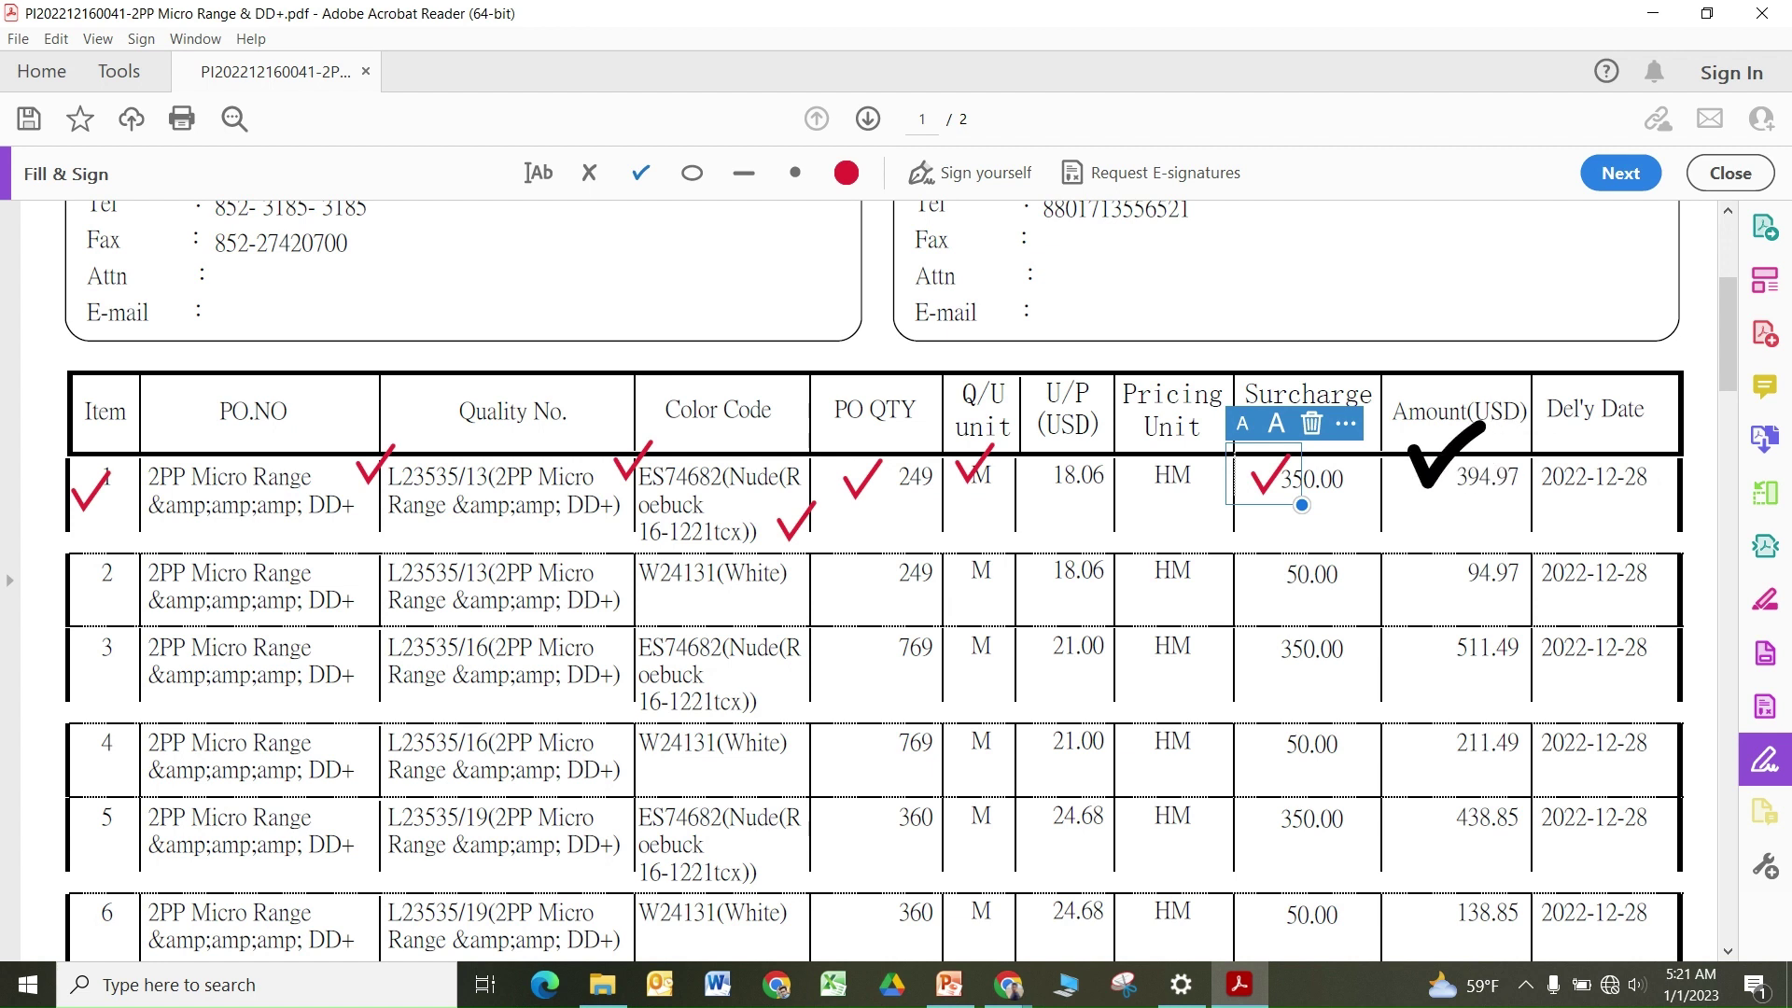
click(1435, 467)
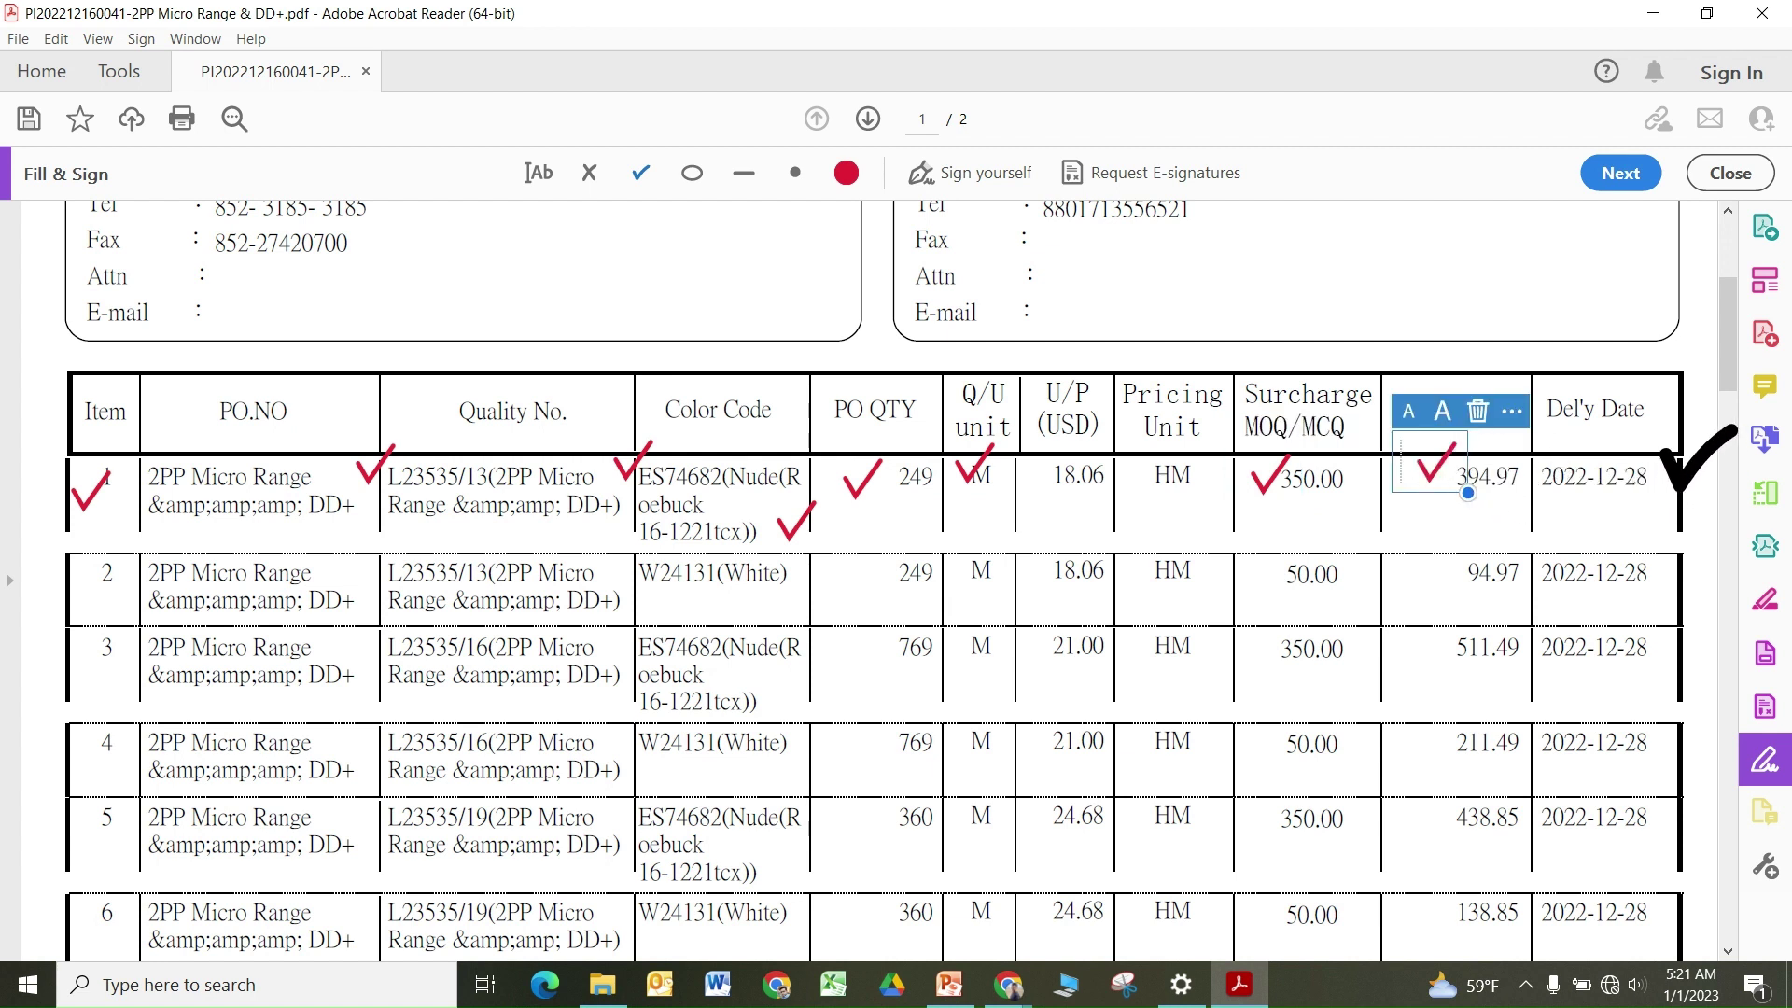
click(1673, 467)
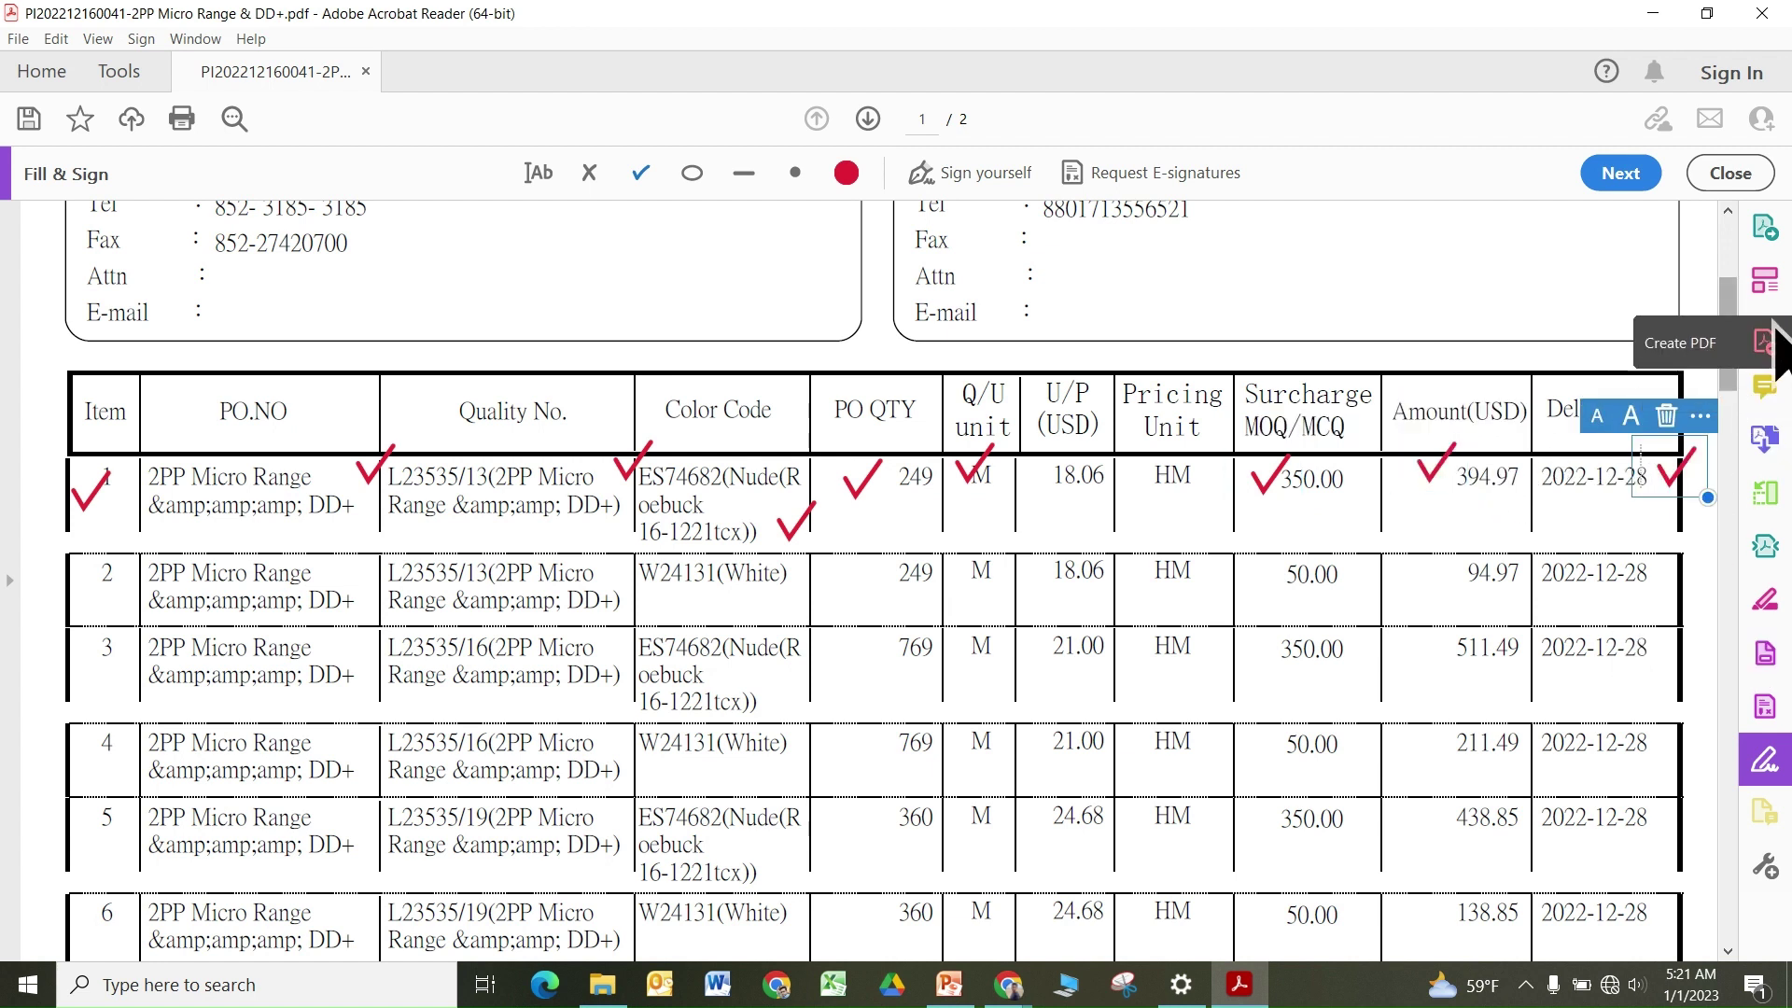
Step: On page 2, place a checkmark just before the Sub-Amount value
drag(1738, 367, 1761, 507)
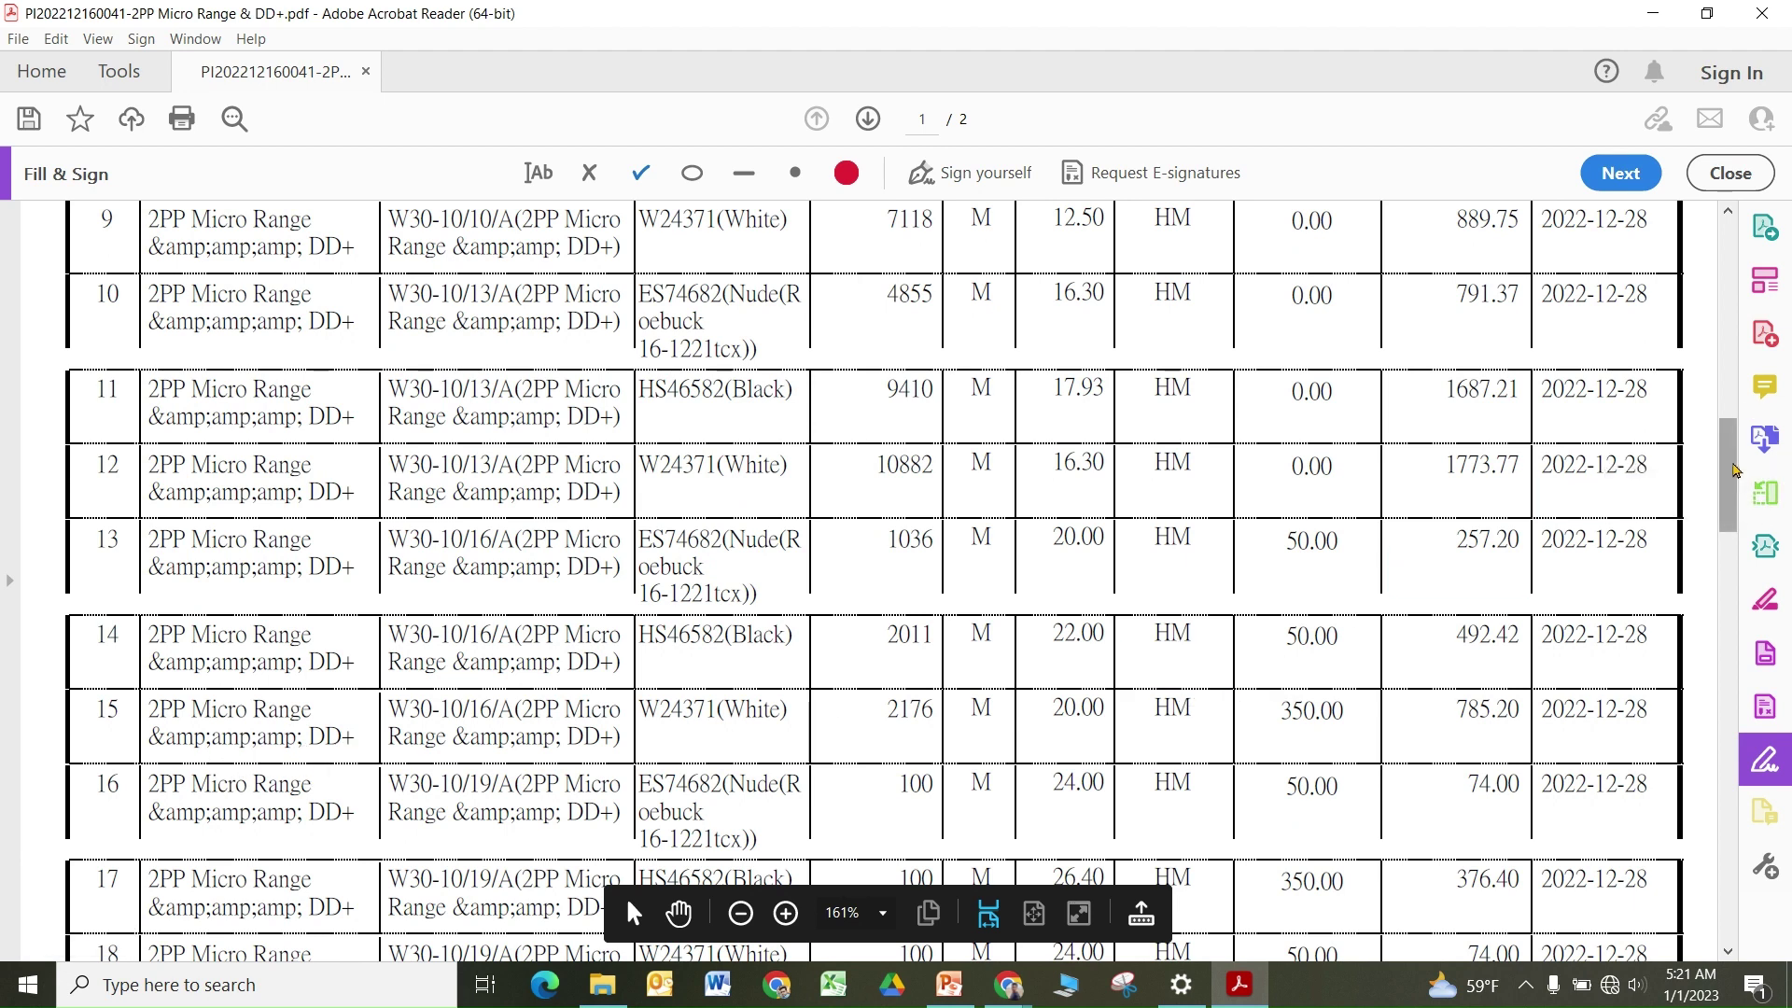
drag(1733, 469, 1764, 653)
click(1377, 695)
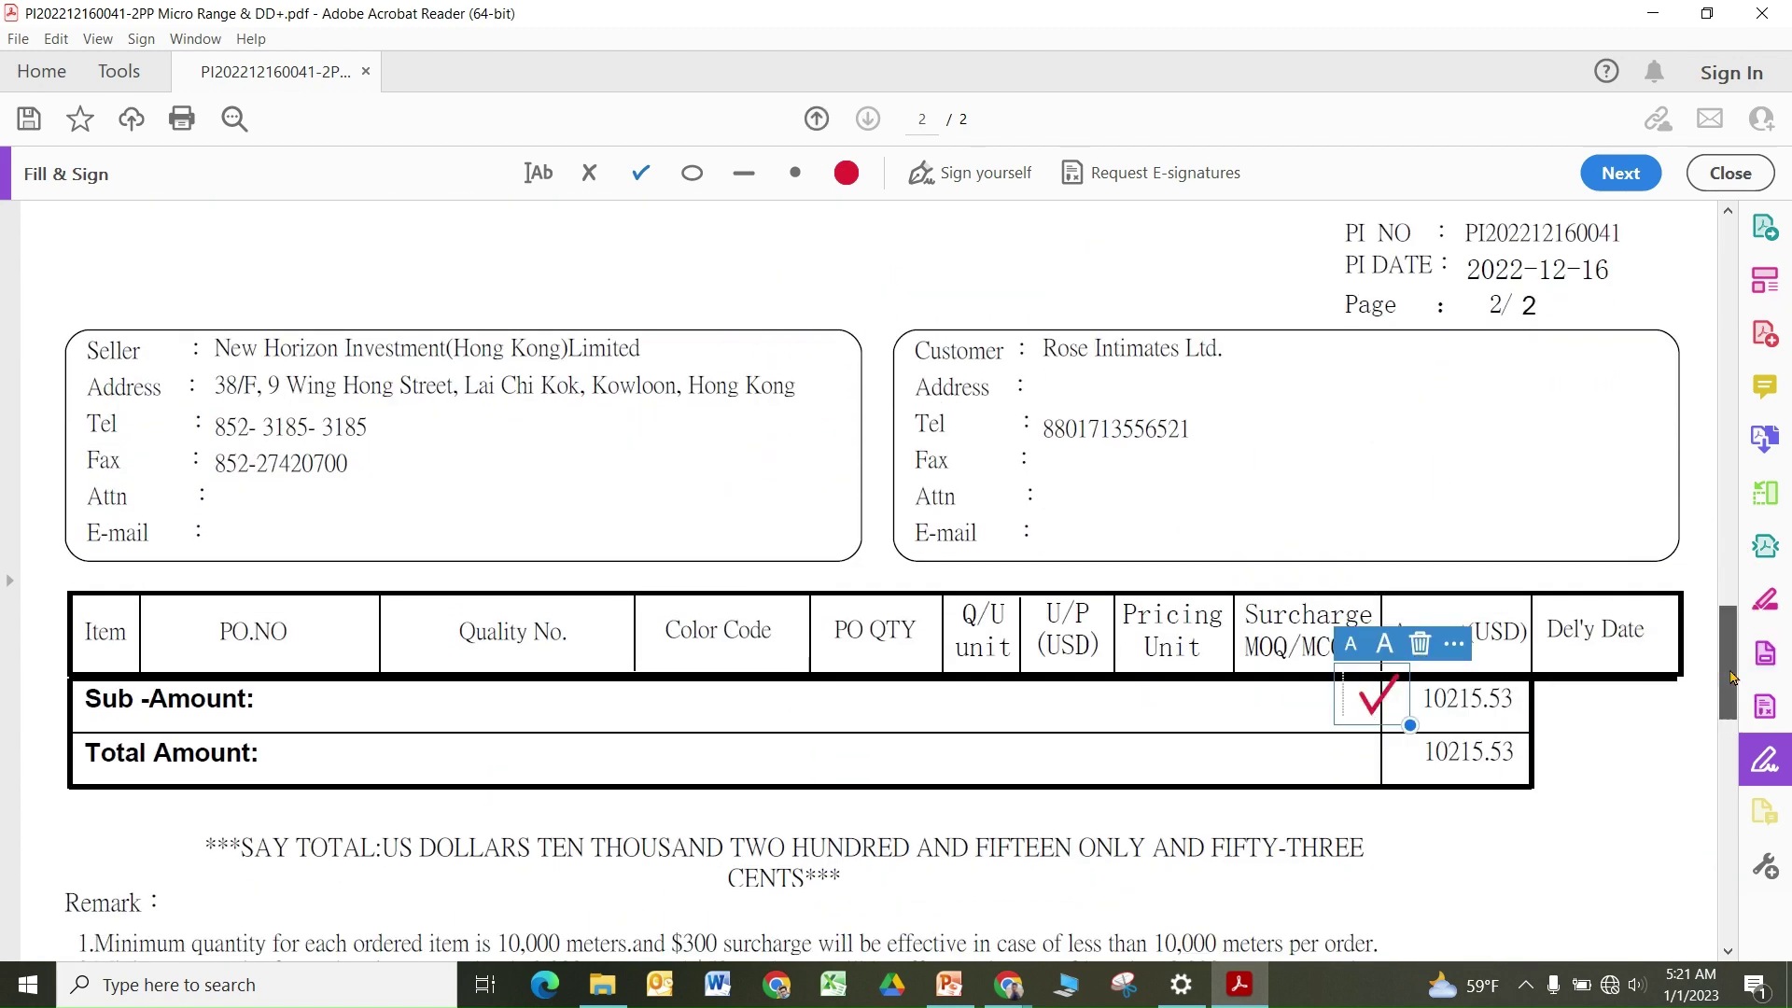
Step: Place checkmarks beside the Remark section, the Shipment Tolerance line and the Terms of Payment line
drag(1732, 677, 1759, 767)
click(56, 364)
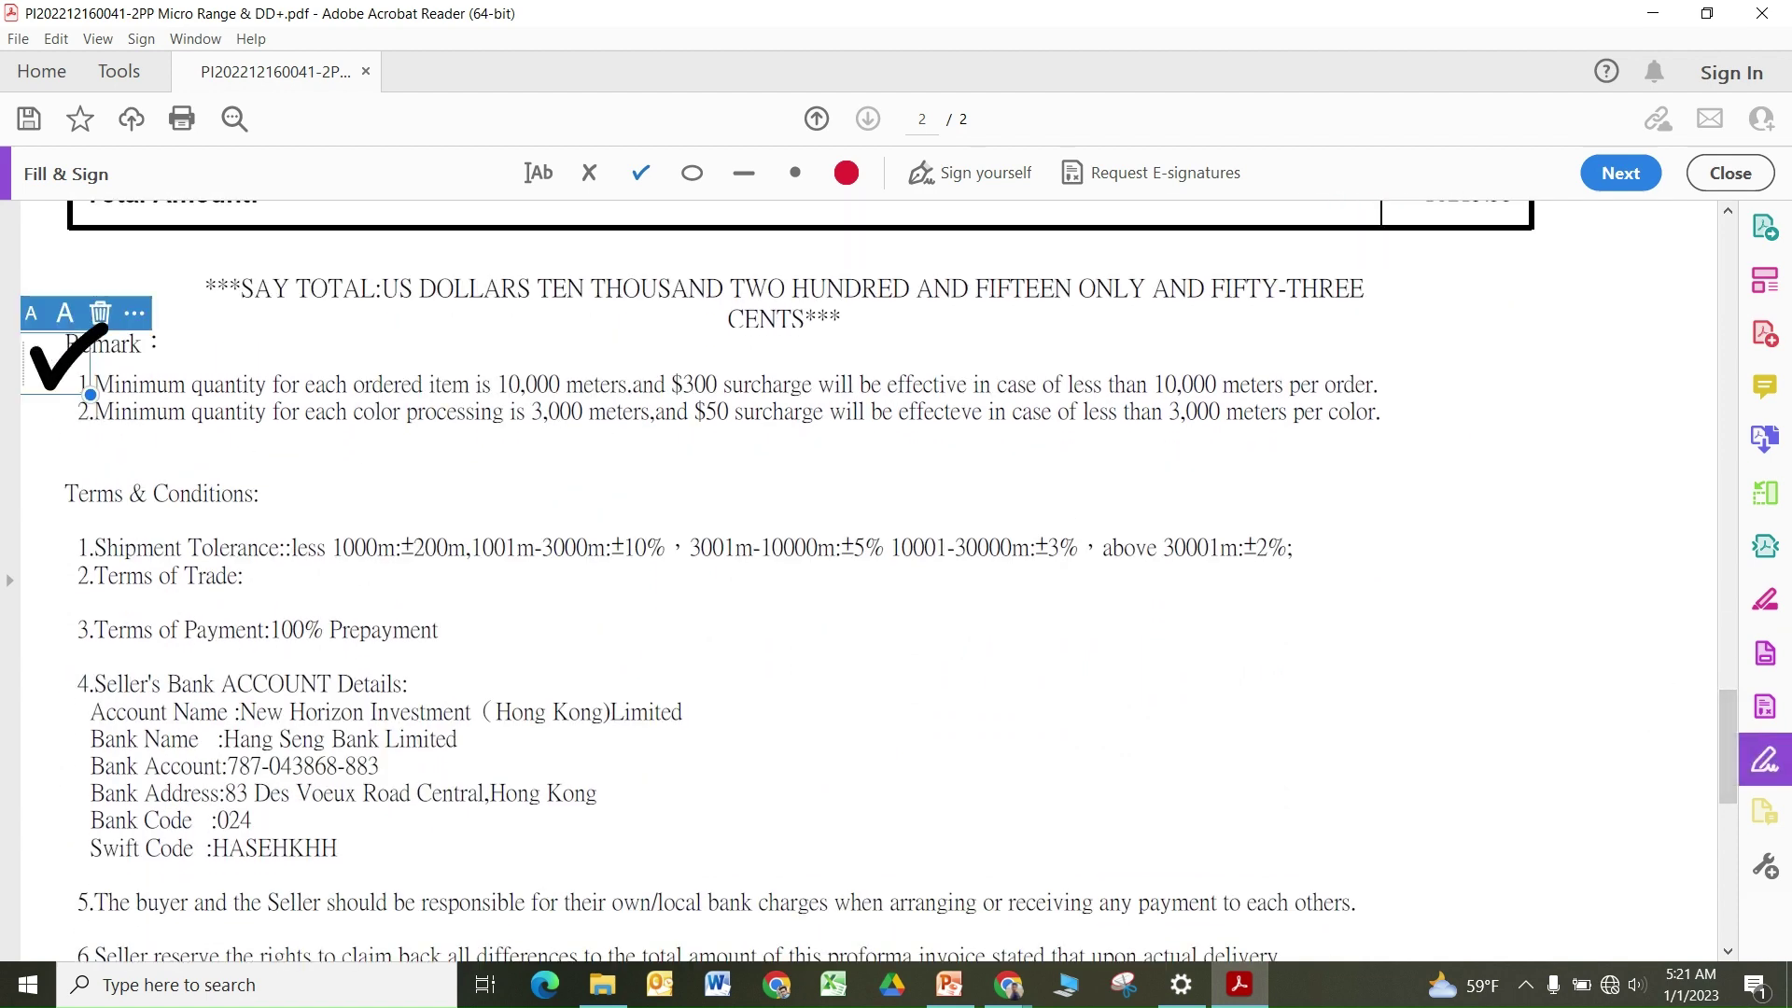
click(62, 529)
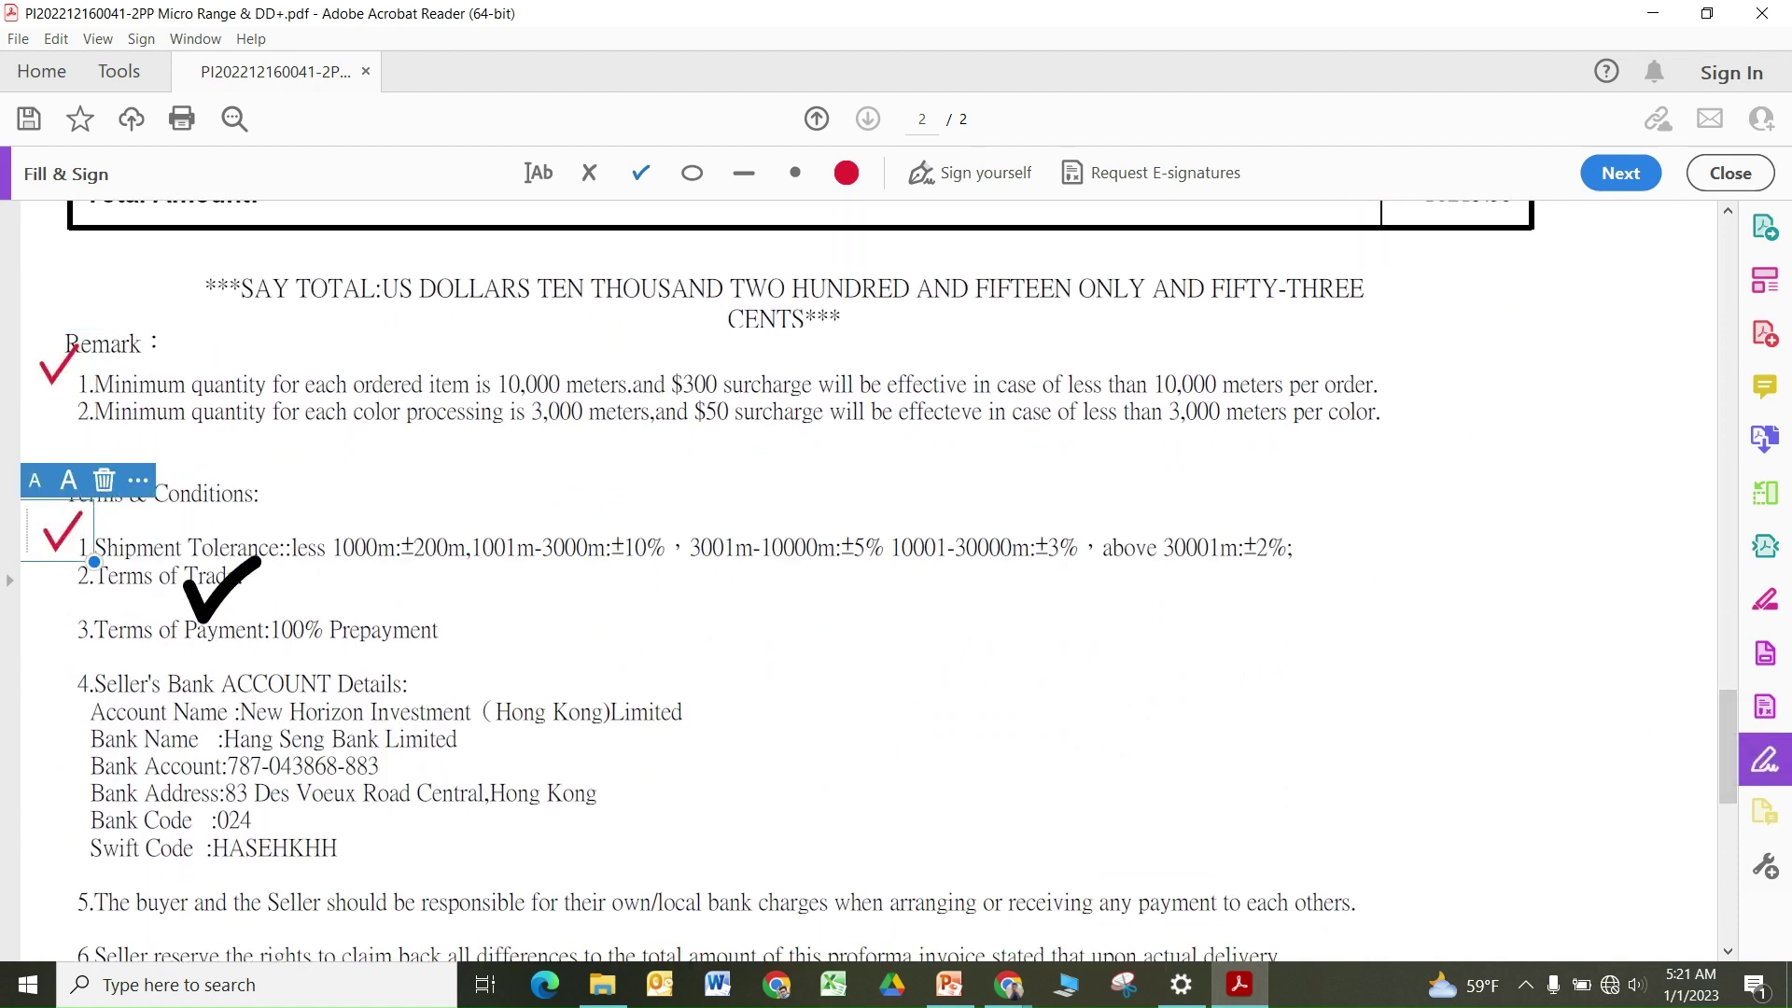
click(60, 626)
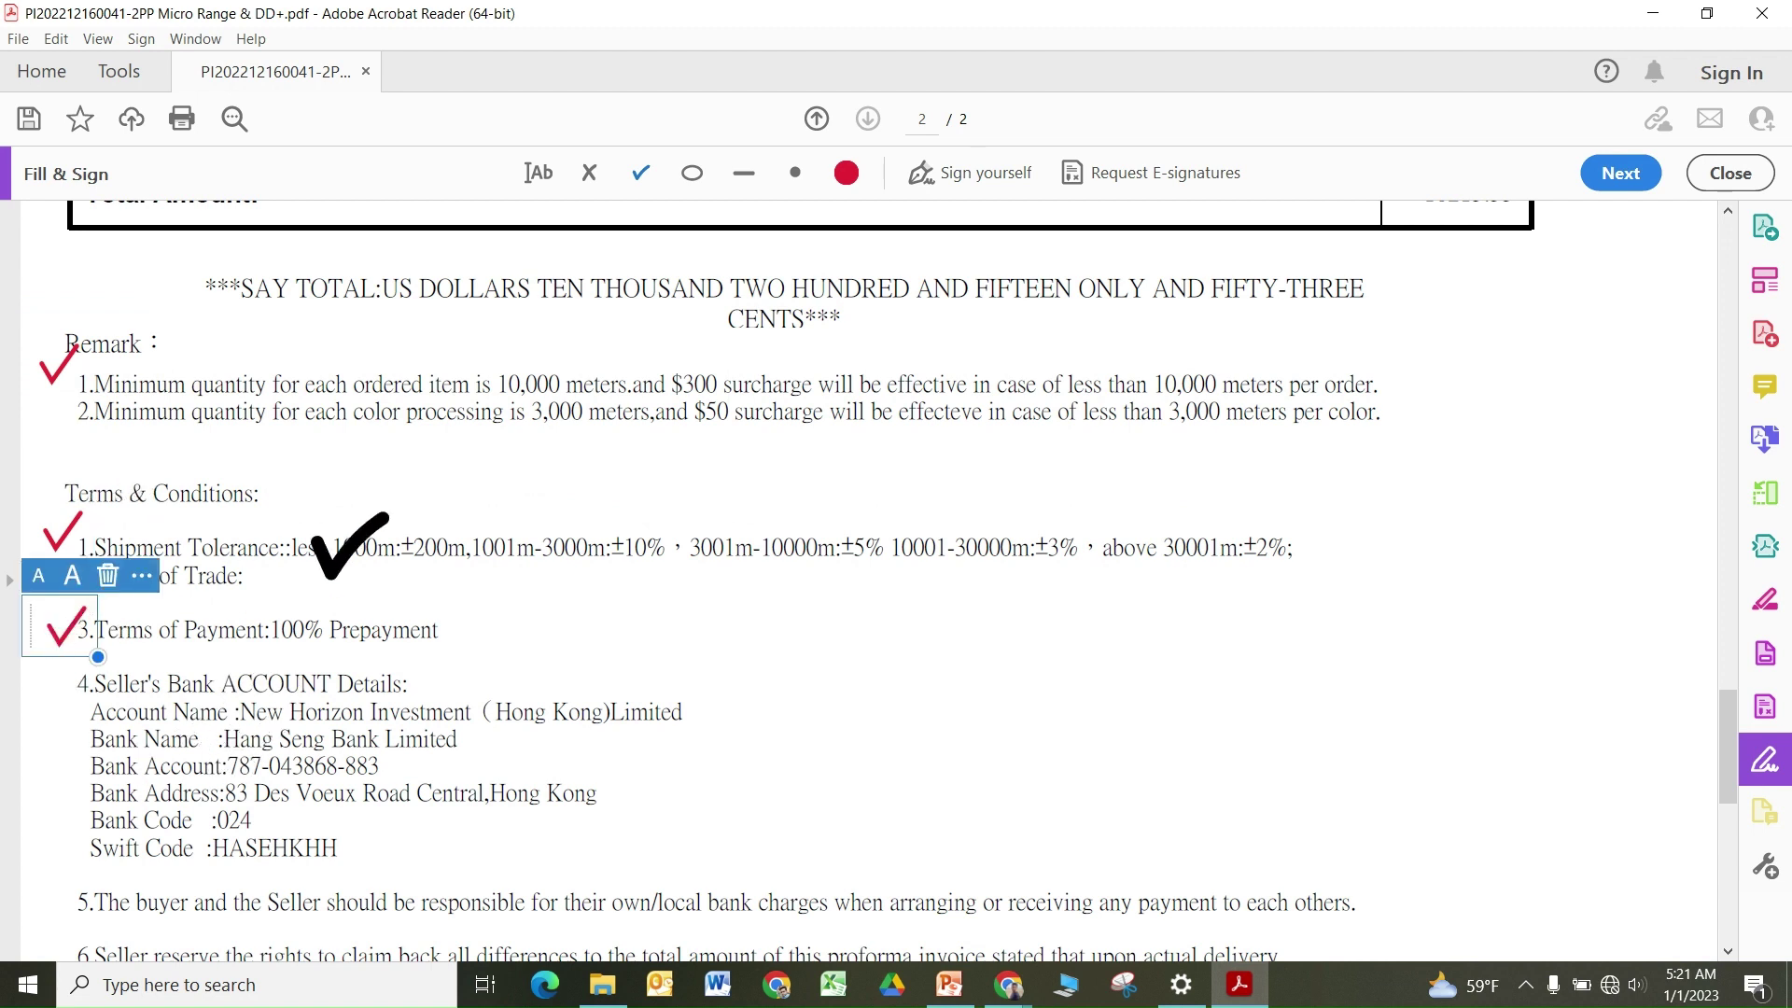
Step: Place checkmarks beside the Seller's Bank ACCOUNT Details heading and at both ends of the Swift Code line
drag(63, 630, 53, 674)
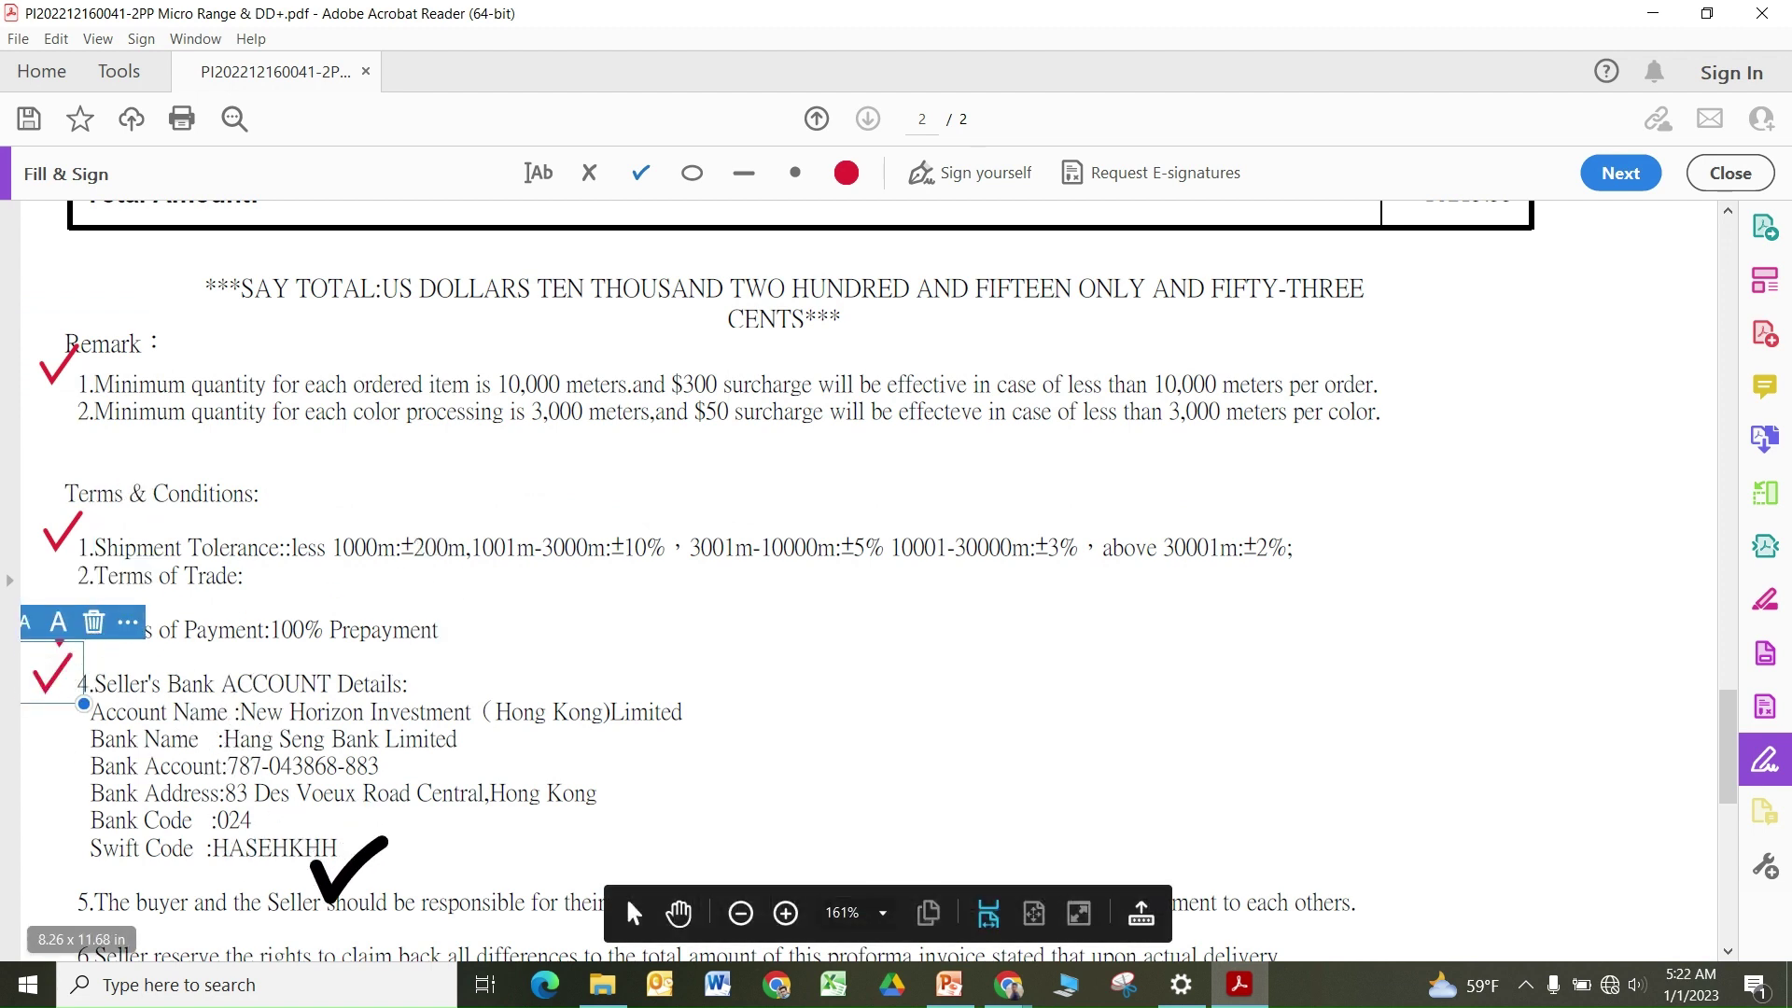
click(358, 873)
click(68, 836)
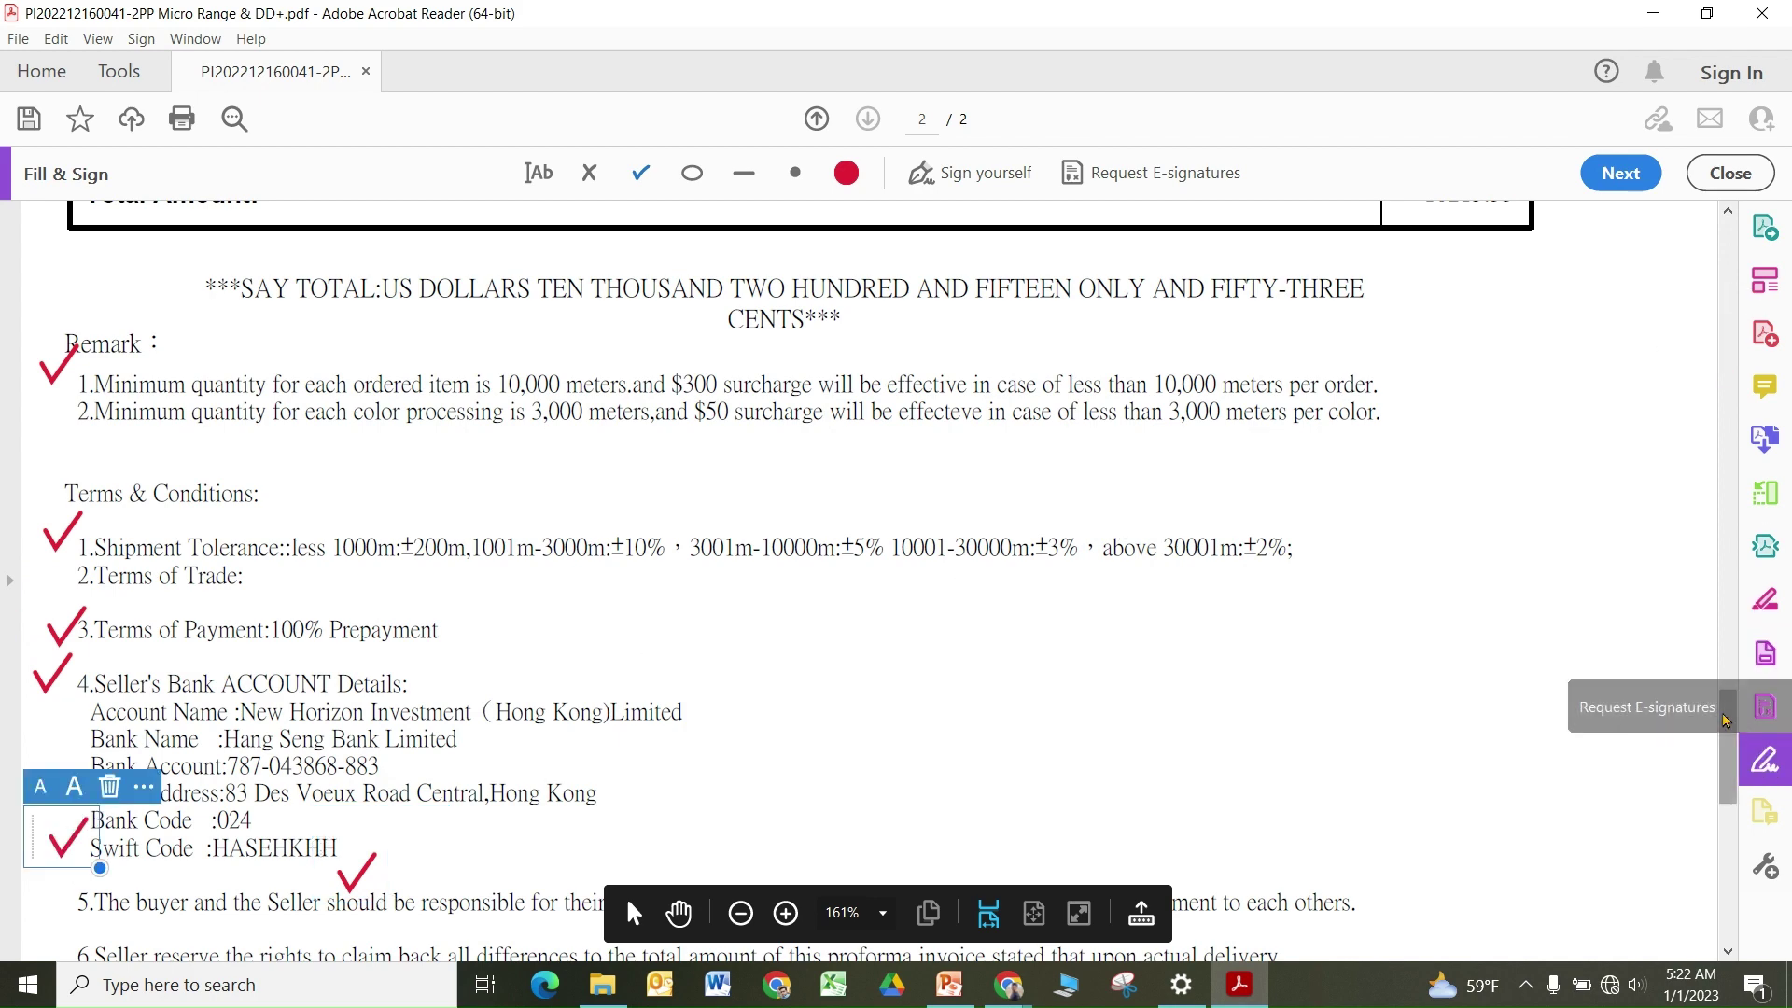
Step: Place a checkmark above the Authorized Signature line at the end of page 2
scroll(1735, 756, down, 1)
drag(1734, 756, 1774, 903)
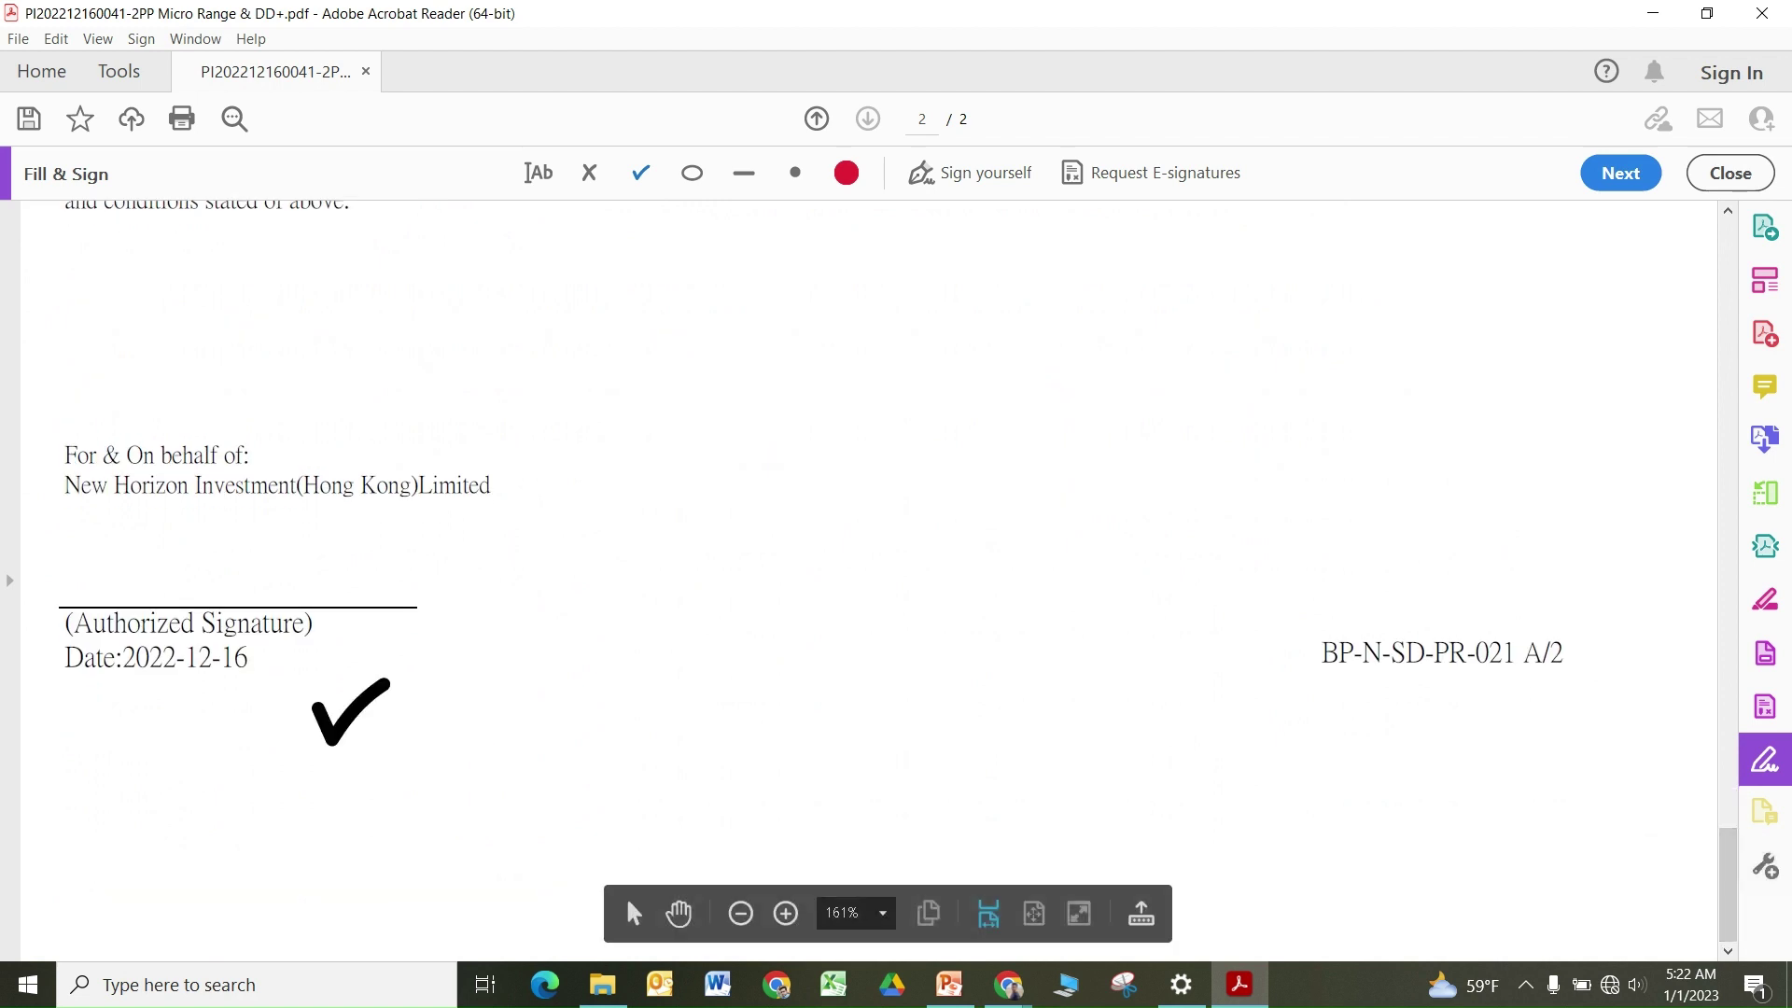
click(126, 565)
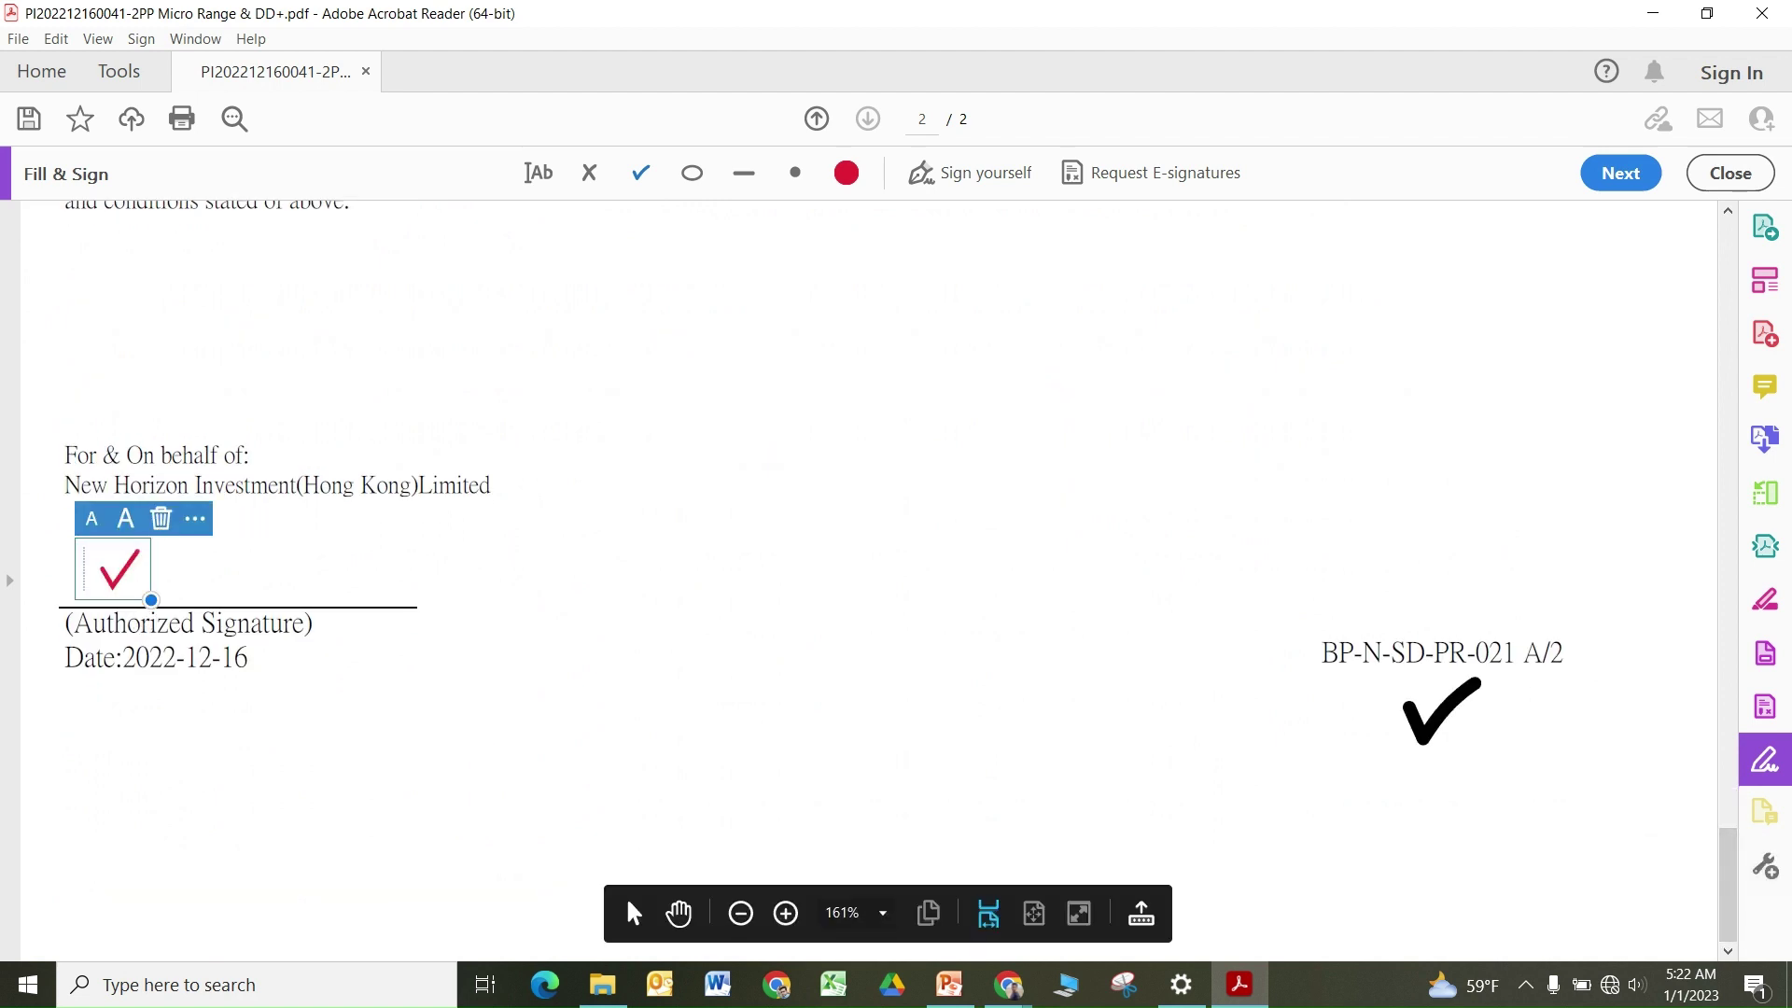